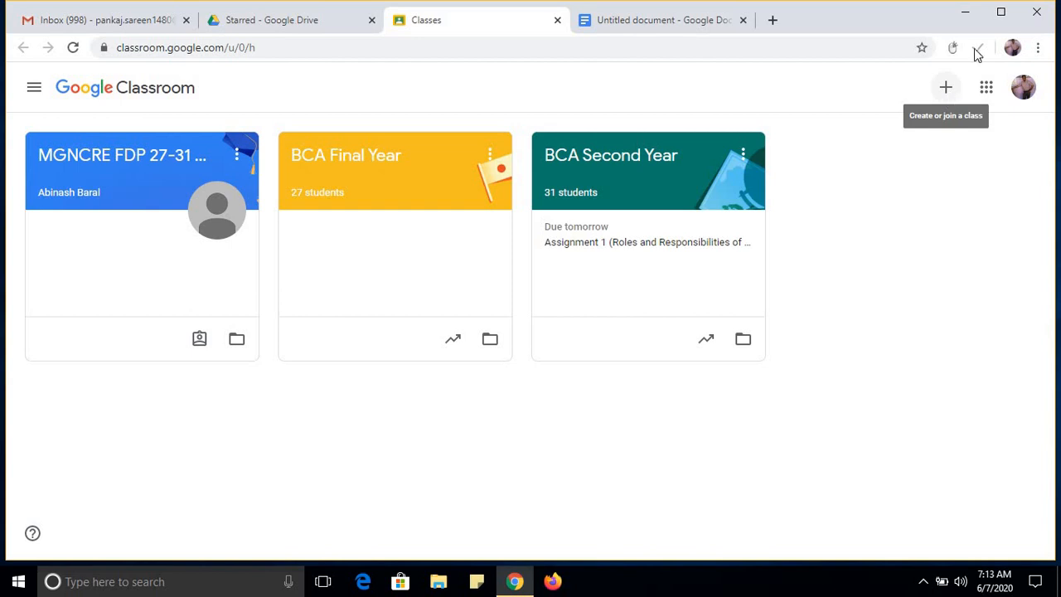
Start creating a new class and accept the notice about not using Classroom at a school with students.
click(944, 99)
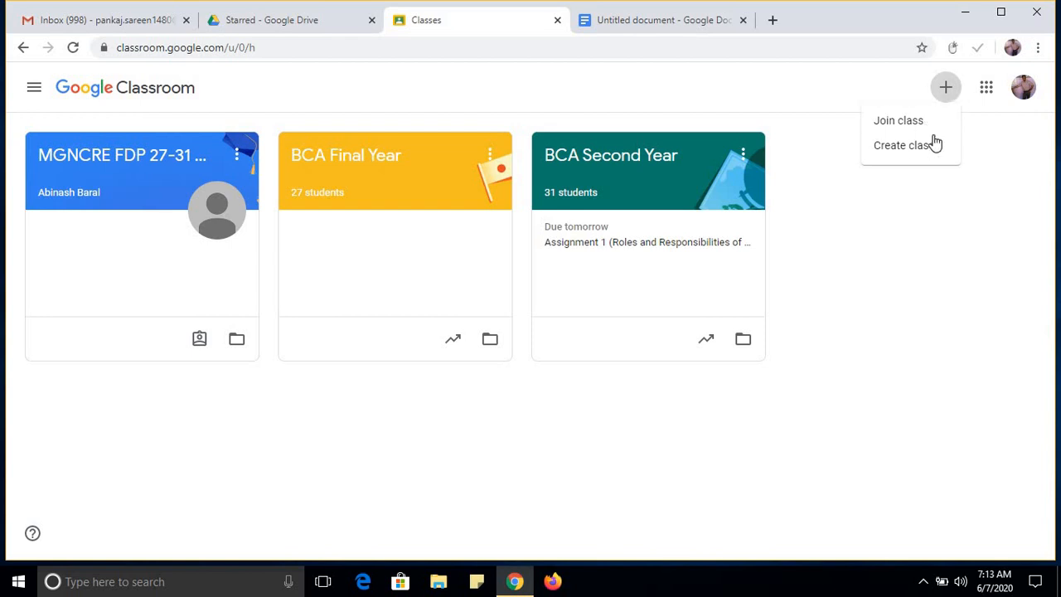
click(925, 149)
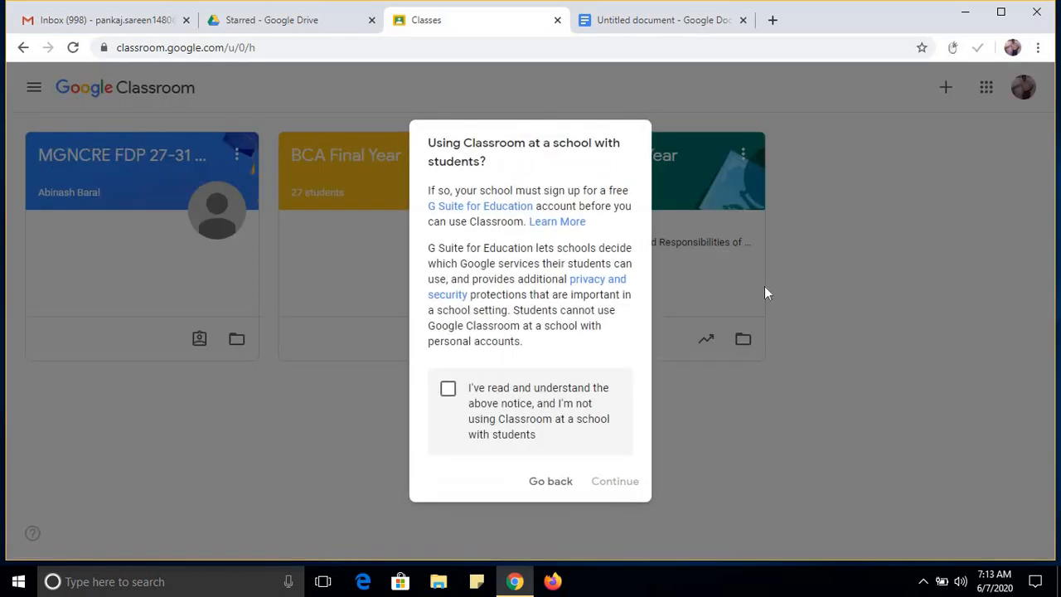
click(454, 401)
click(611, 484)
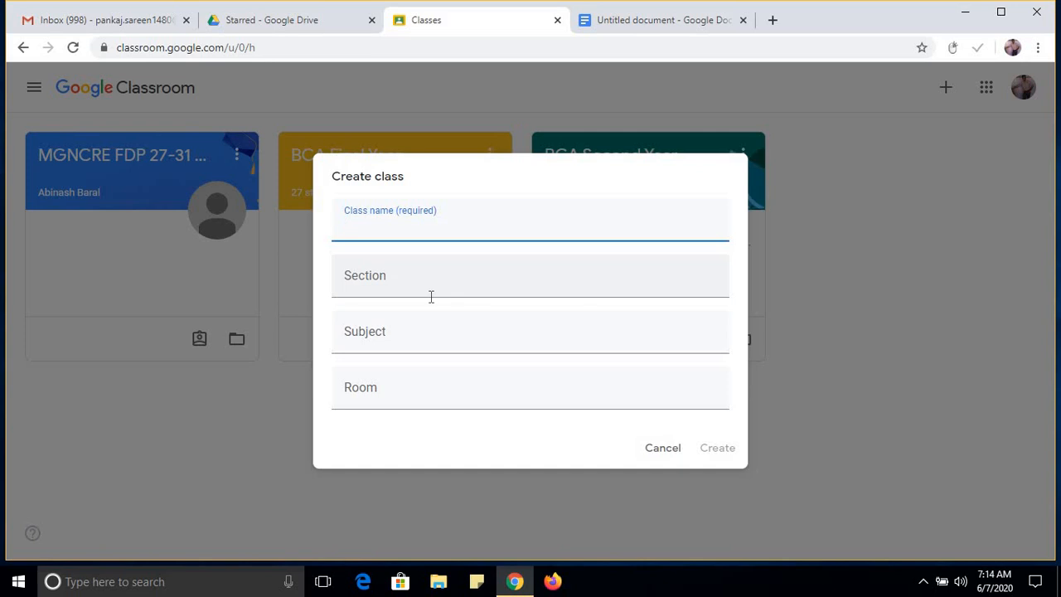
Enter BCA First Year as the new class's name and A as its section.
text(BCA first Y)
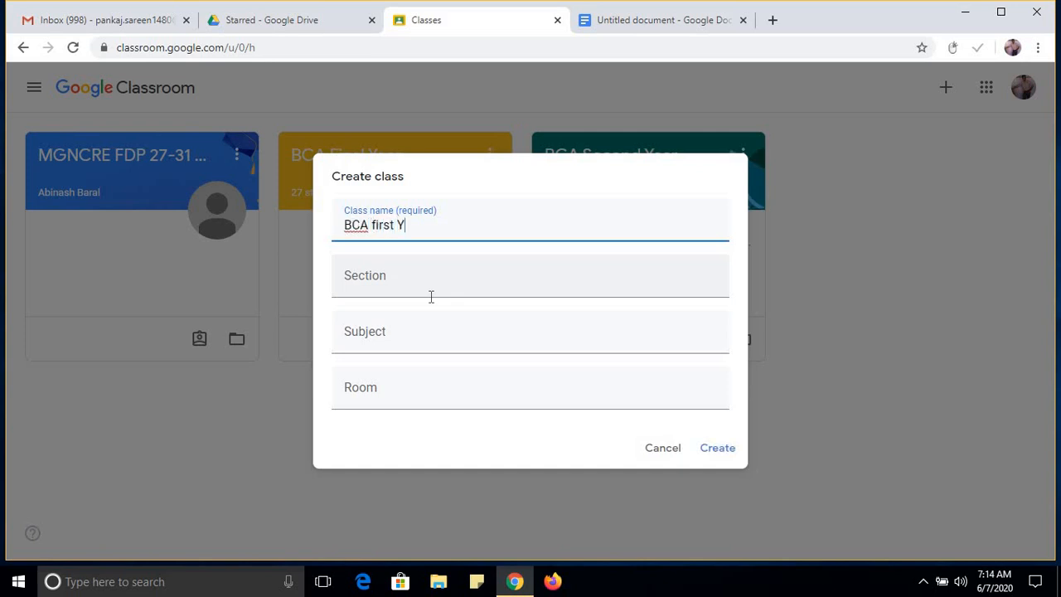
key(BackSpace)
key(BackSpace)
key(BackSpace)
key(BackSpace)
key(BackSpace)
key(BackSpace)
key(BackSpace)
text(First Year)
click(431, 295)
text(A)
key(Tab)
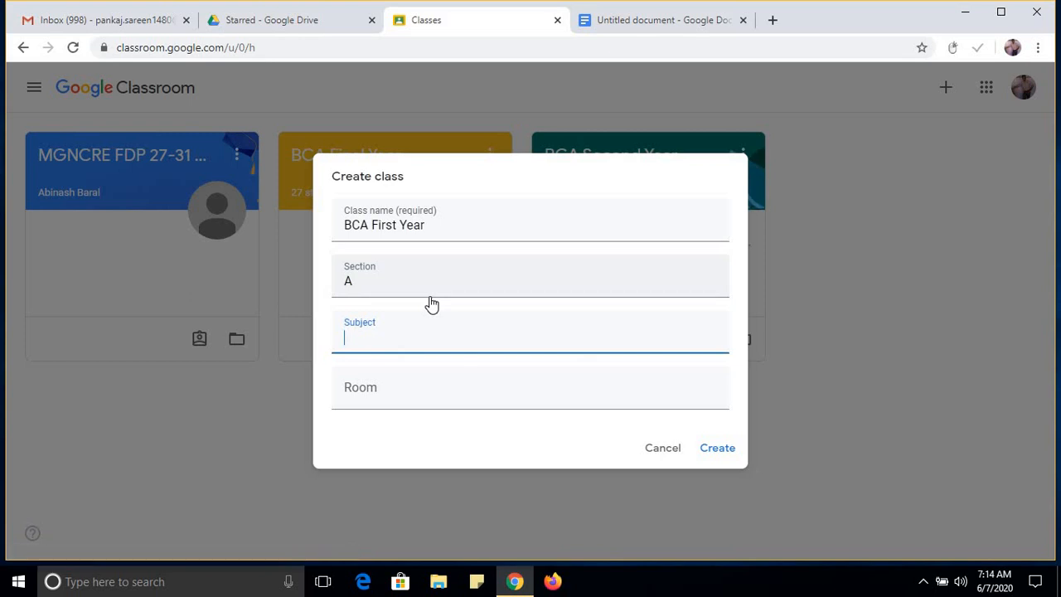
Set the subject to Programming in C and the room to 101, and create the class.
text(Compu)
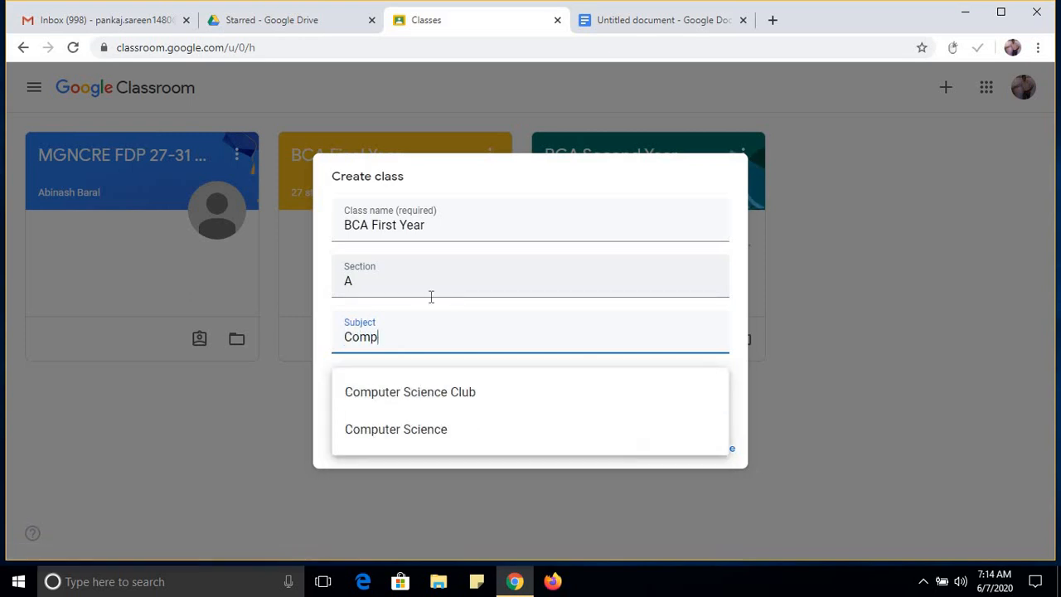
key(BackSpace)
key(BackSpace)
key(BackSpace)
key(BackSpace)
key(BackSpace)
text(Programming in c)
key(BackSpace)
text(C)
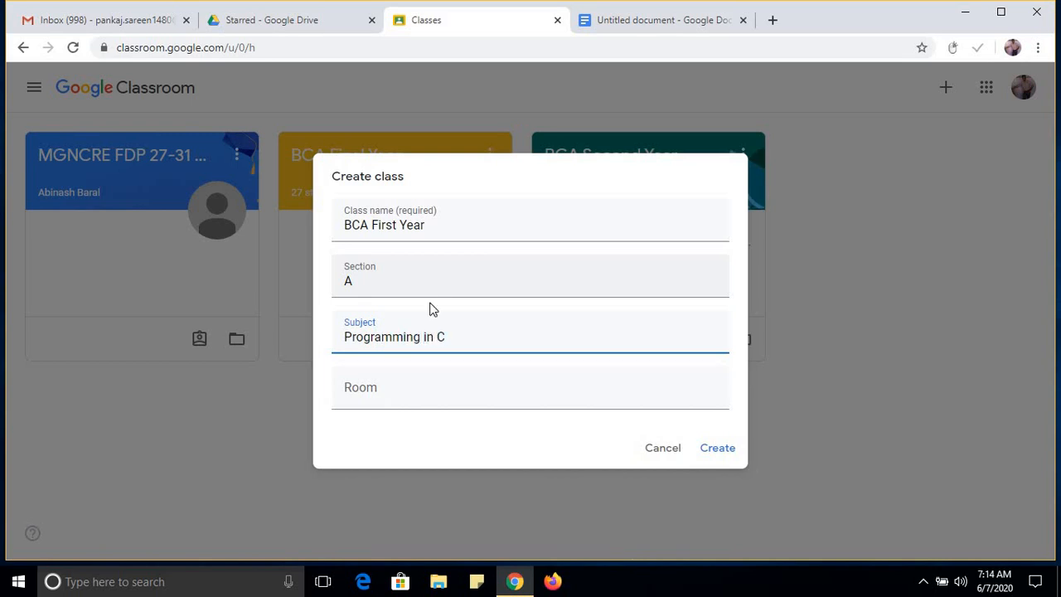
click(398, 398)
text(101)
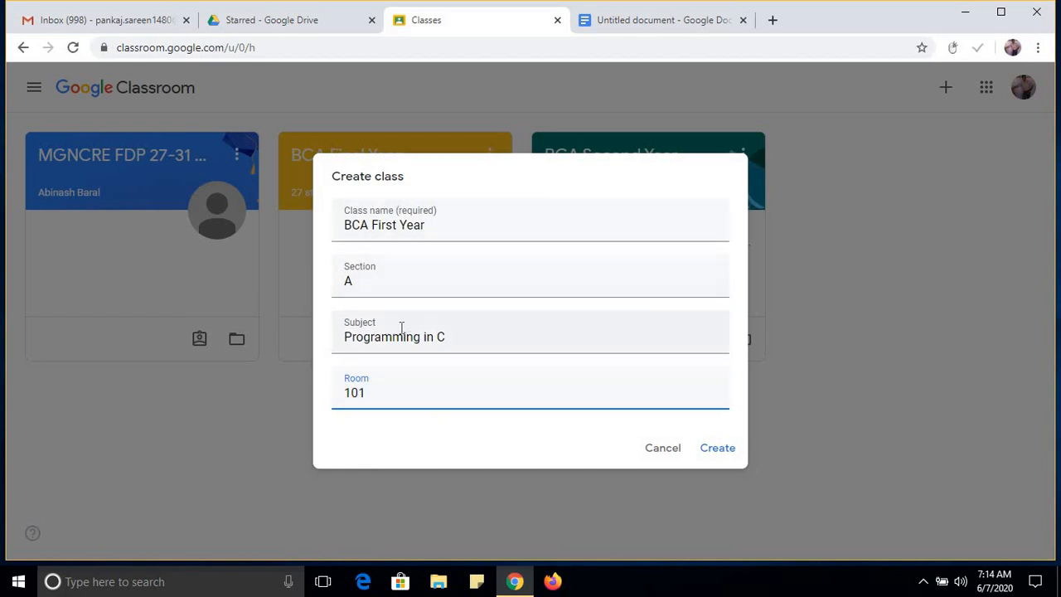
click(718, 448)
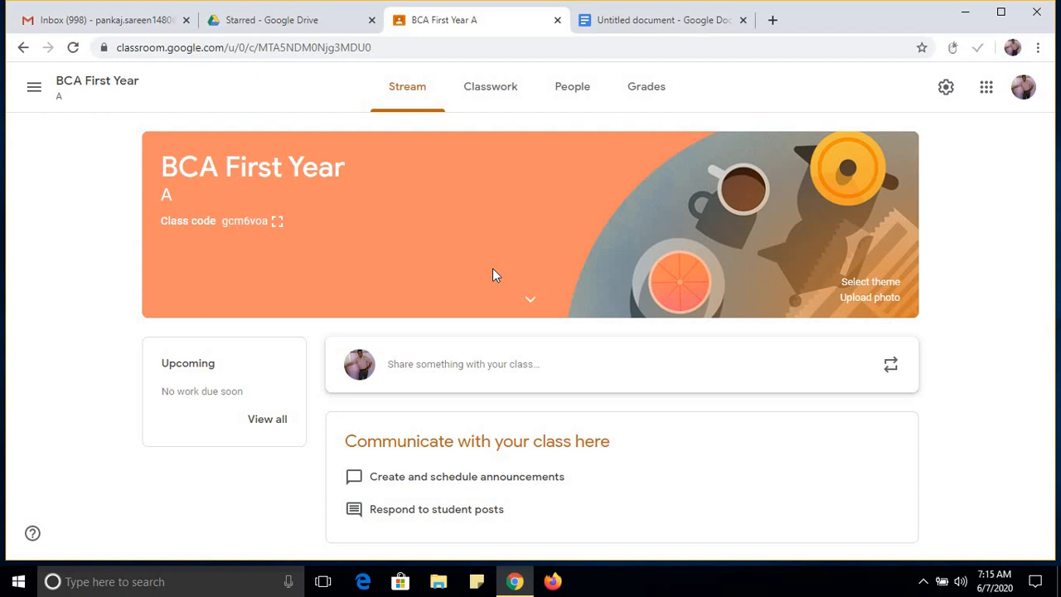
Copy the class code from the BCA First Year banner.
drag(200, 161, 283, 163)
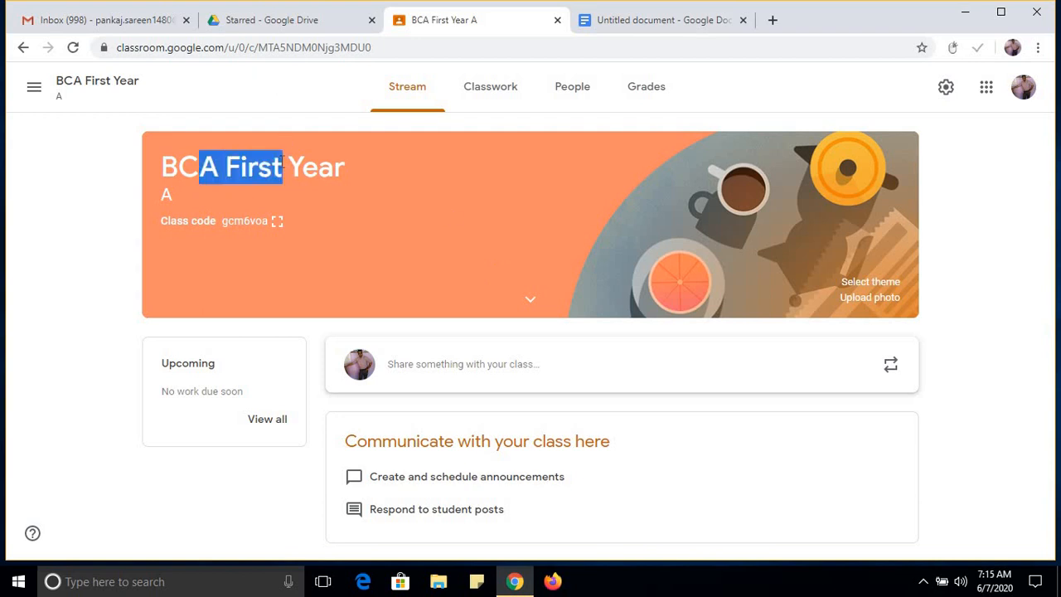
drag(161, 196, 173, 200)
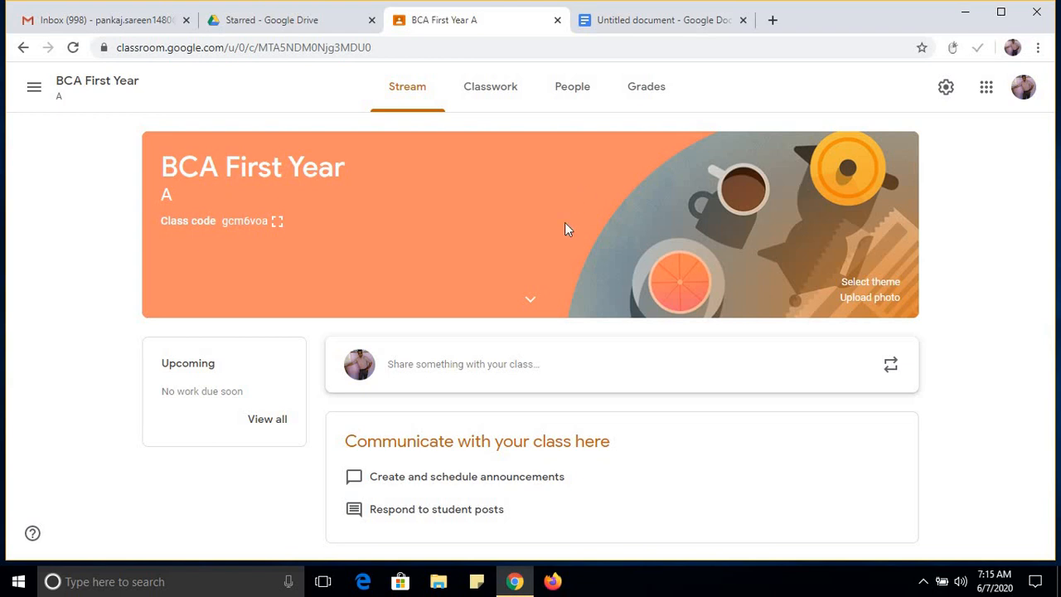
drag(222, 223, 270, 228)
right_click(267, 230)
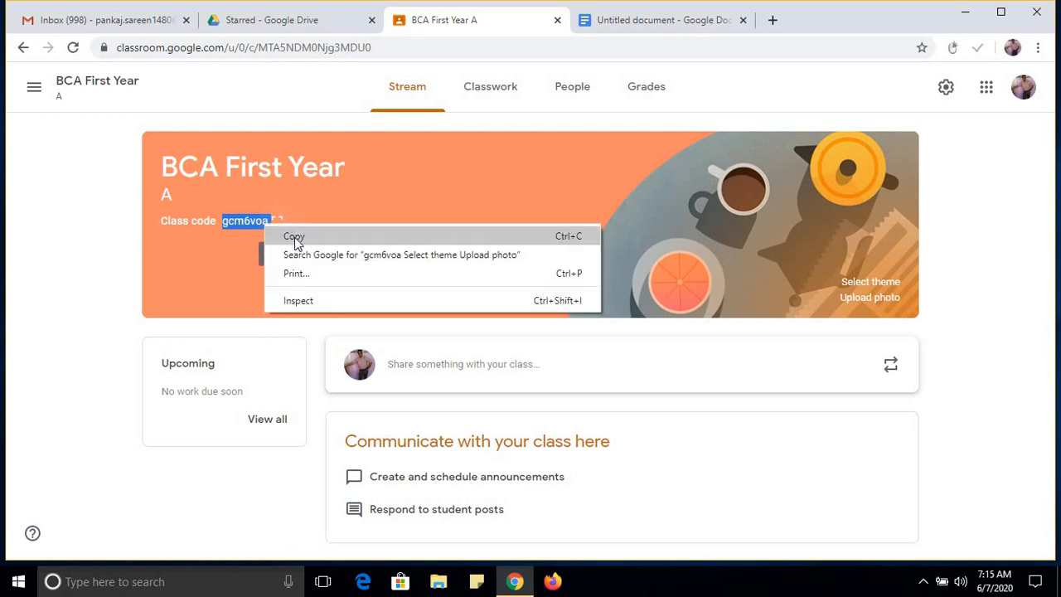
click(294, 237)
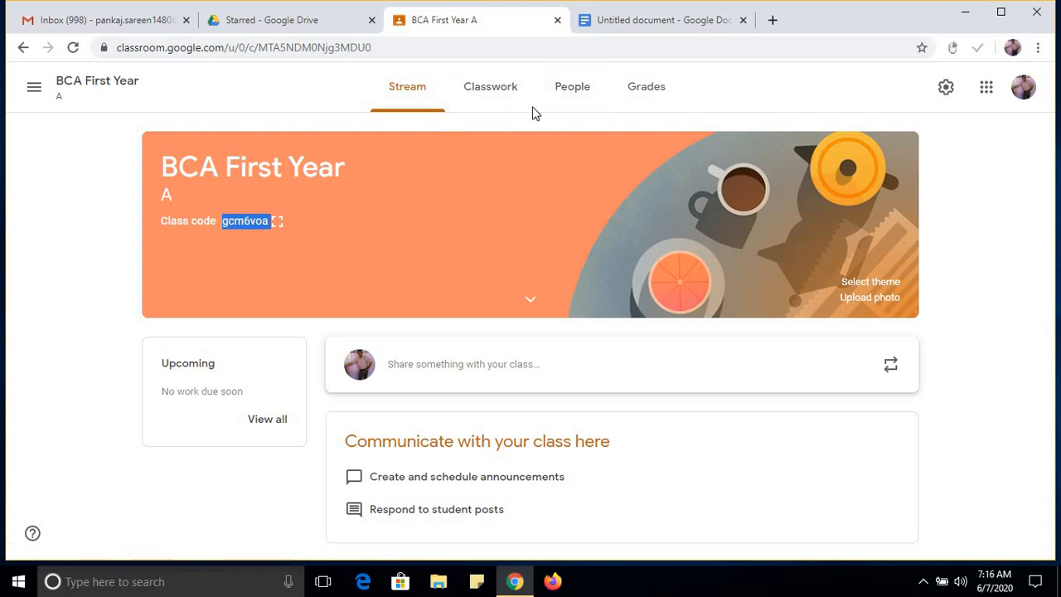
Open the class's people list and examine the teacher and student sections and the class code.
click(571, 98)
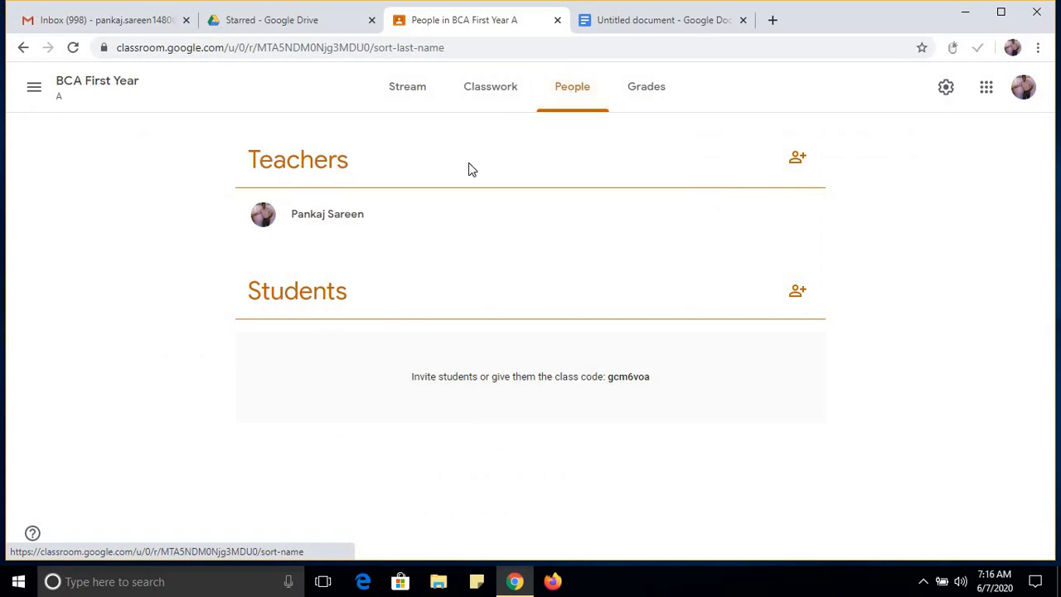
drag(350, 161, 338, 162)
drag(328, 304, 270, 301)
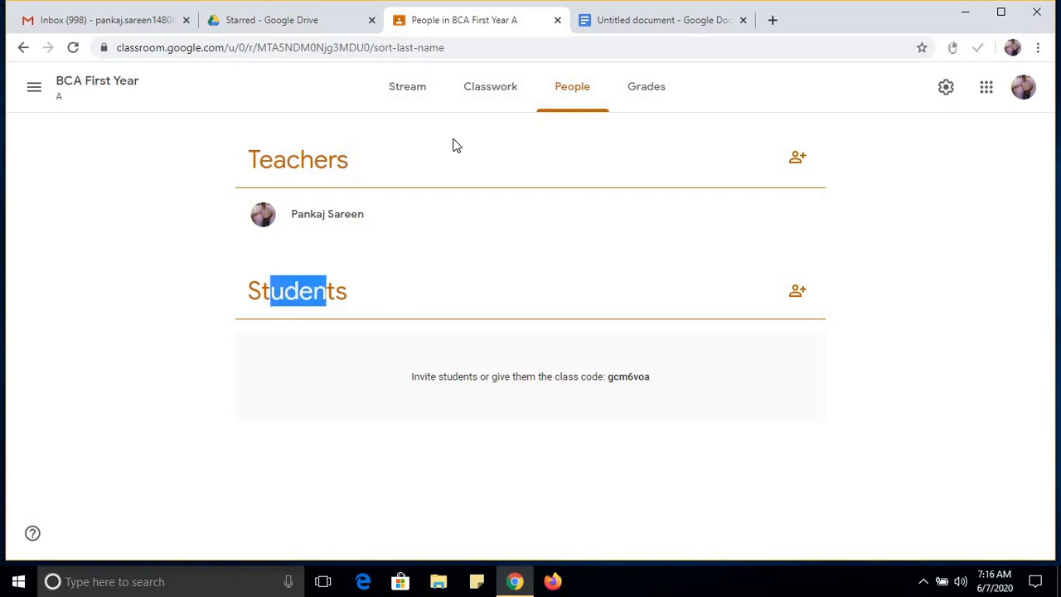
click(459, 149)
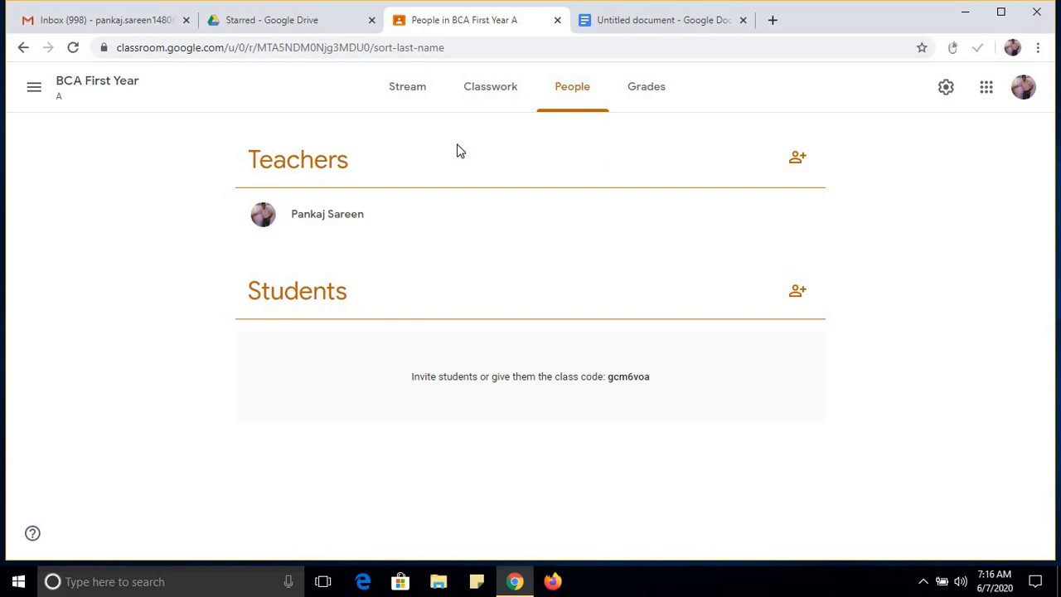
drag(609, 379, 644, 378)
click(655, 382)
double_click(630, 377)
click(666, 386)
Invite a second teacher to the class by finding their e-mail address and sending the invitation.
click(798, 160)
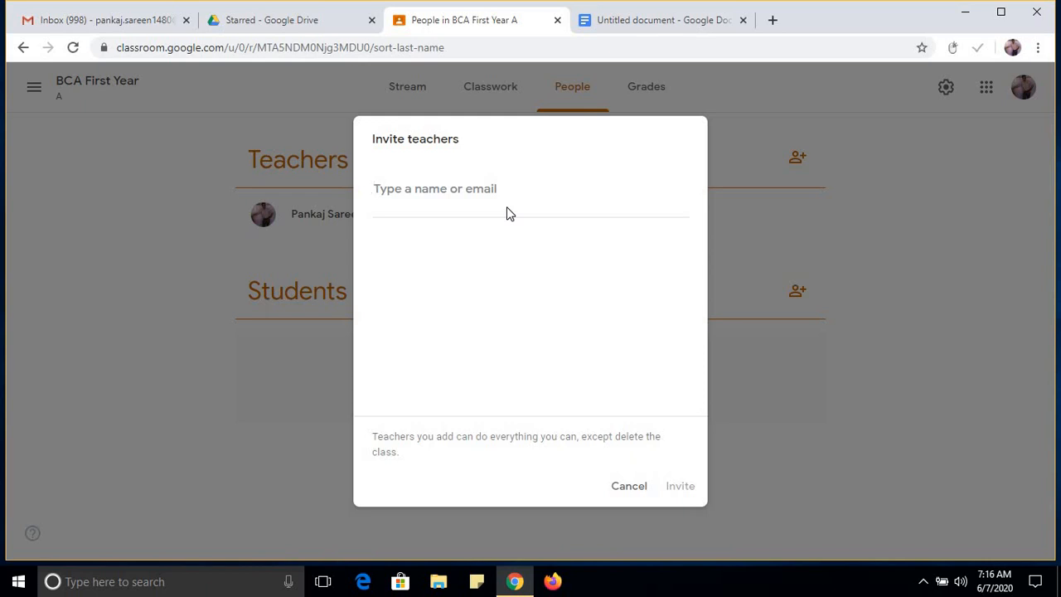
text(kumargul)
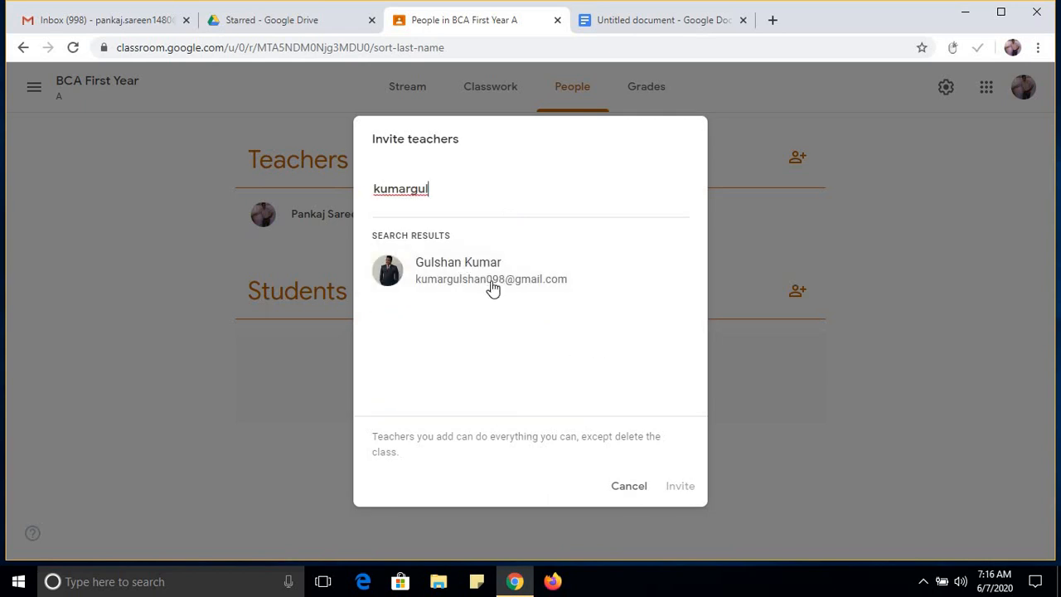
click(492, 285)
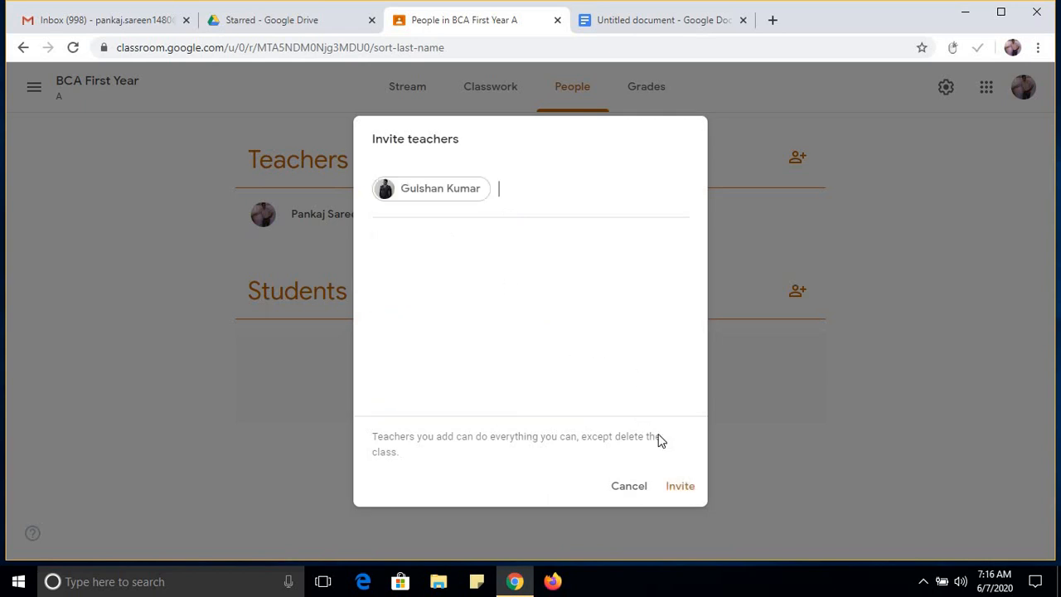
click(688, 486)
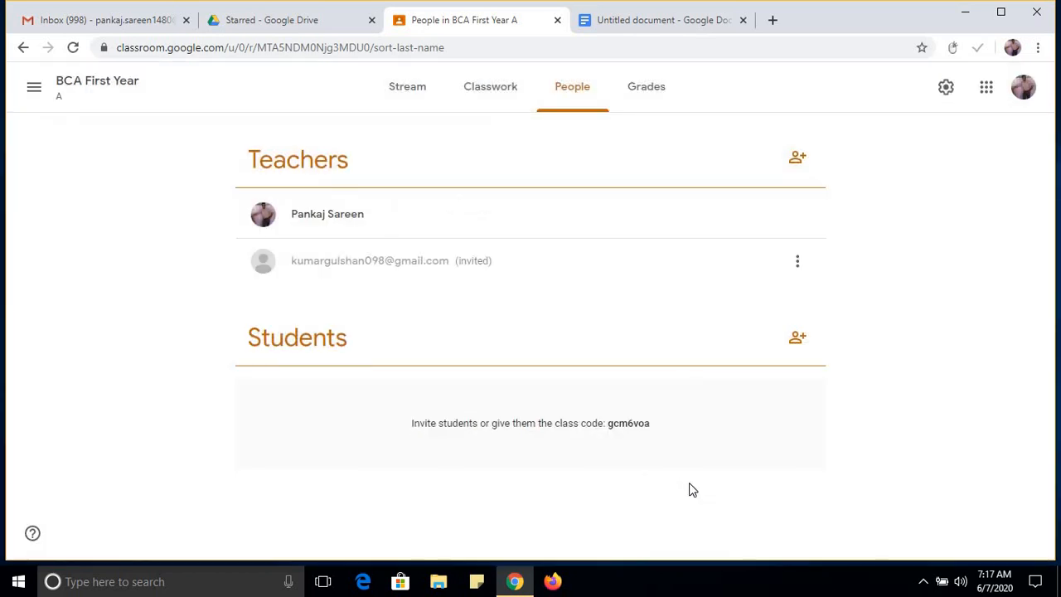
Check the invited teacher's status and the actions available for that invitation.
drag(474, 262, 456, 262)
click(797, 263)
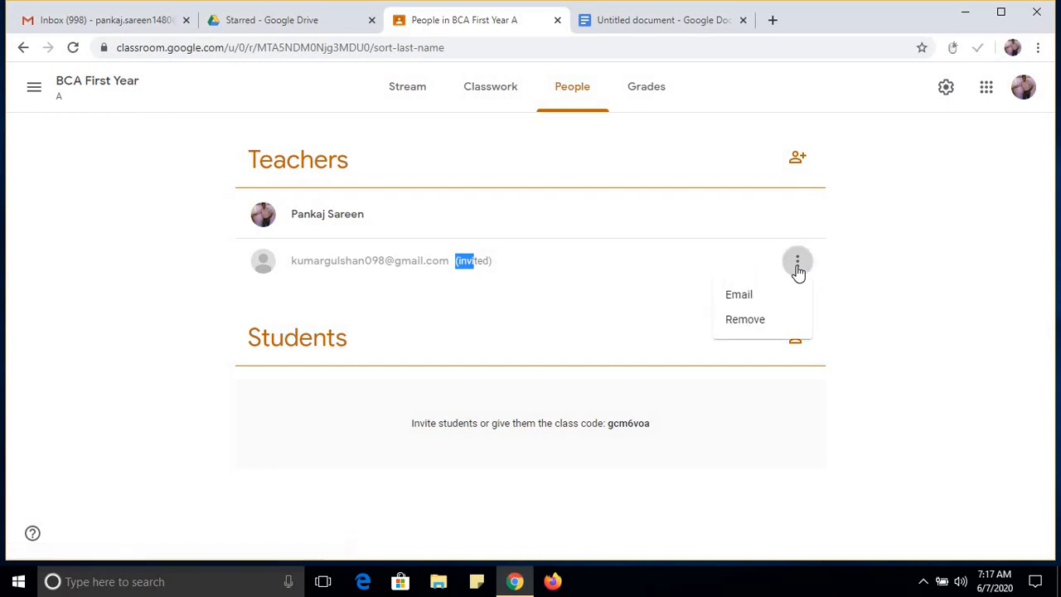
click(607, 286)
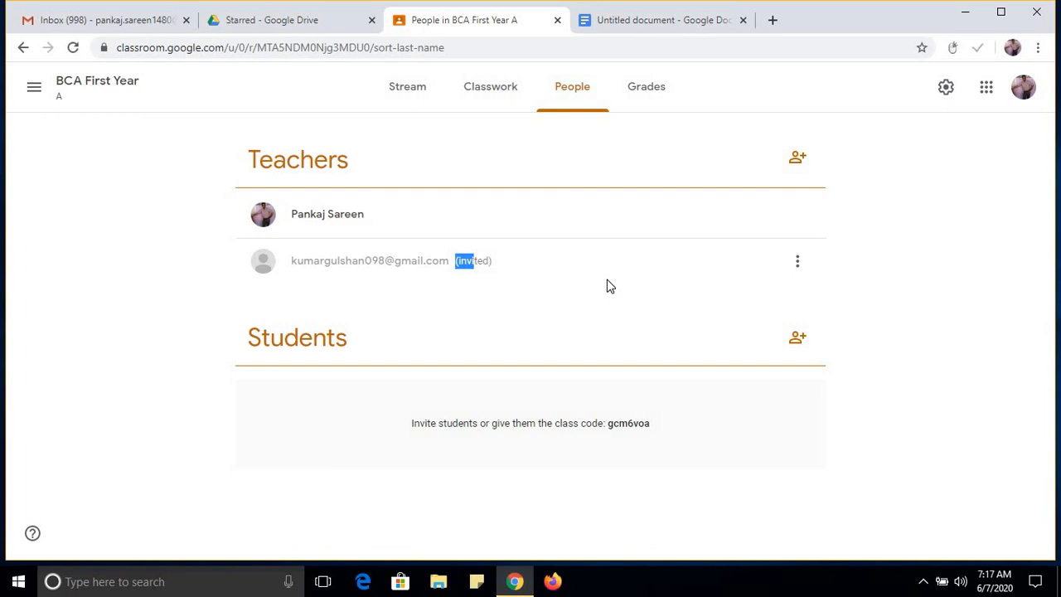
Review the student invitation form and the class code for joining, without inviting any student.
click(905, 314)
click(796, 339)
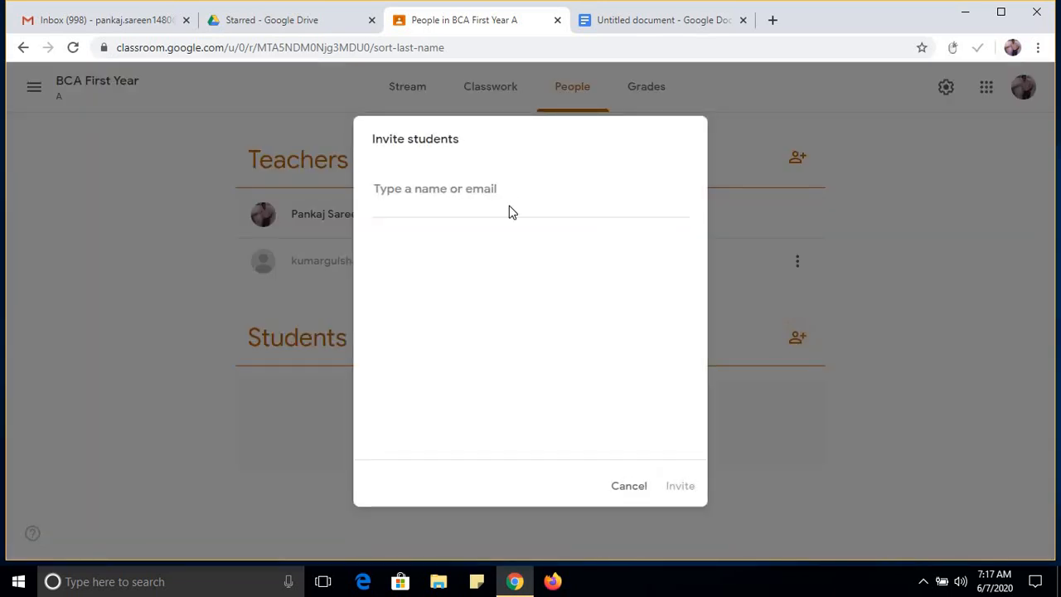
click(632, 489)
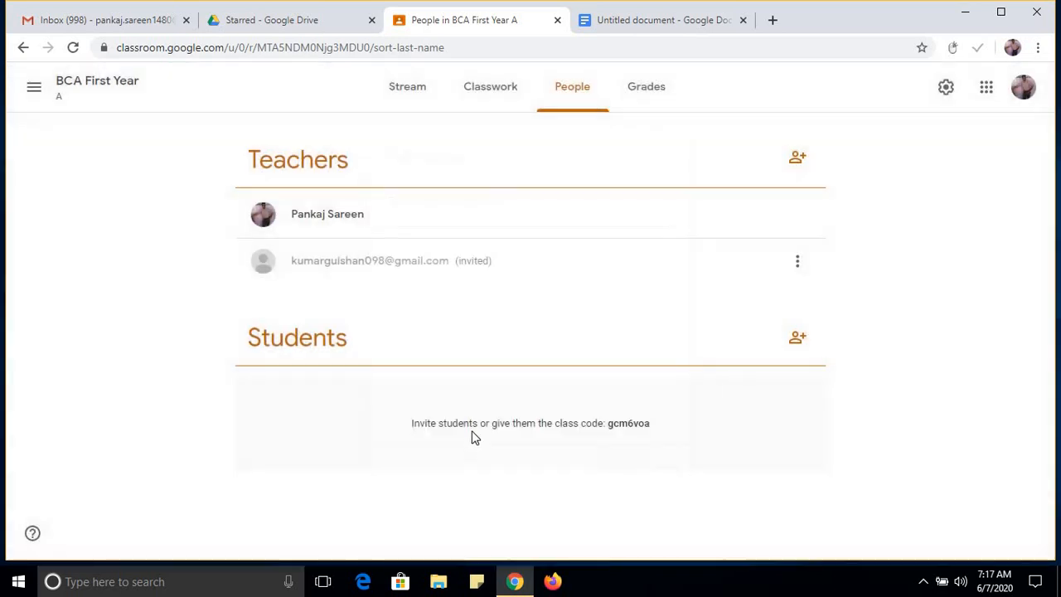
drag(608, 424, 646, 425)
click(666, 426)
double_click(643, 422)
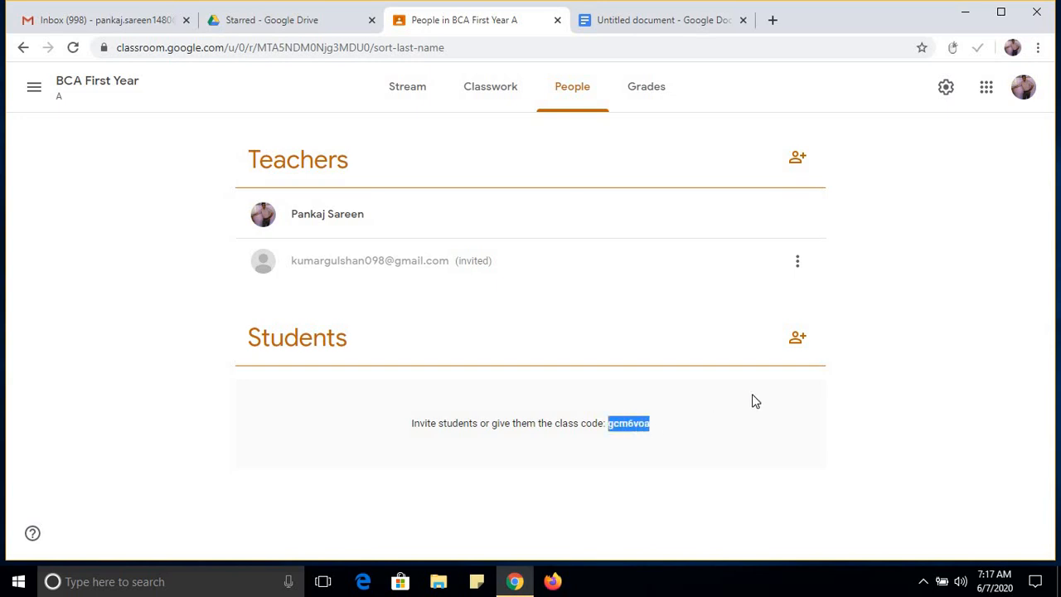
click(797, 338)
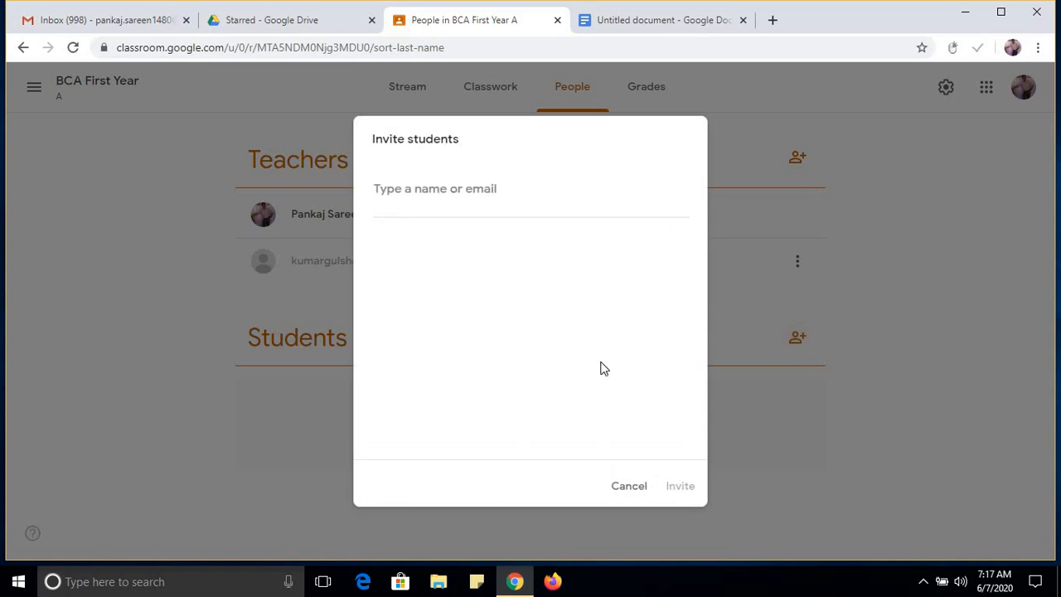
click(630, 488)
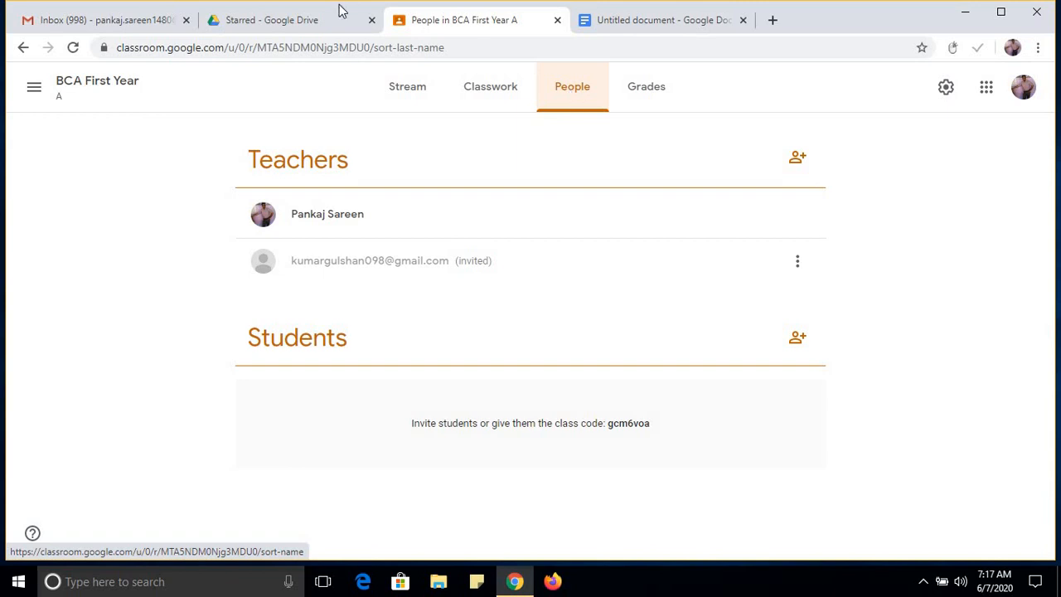
Switch to Google Drive and open Google Classroom from its list of Google apps.
click(320, 25)
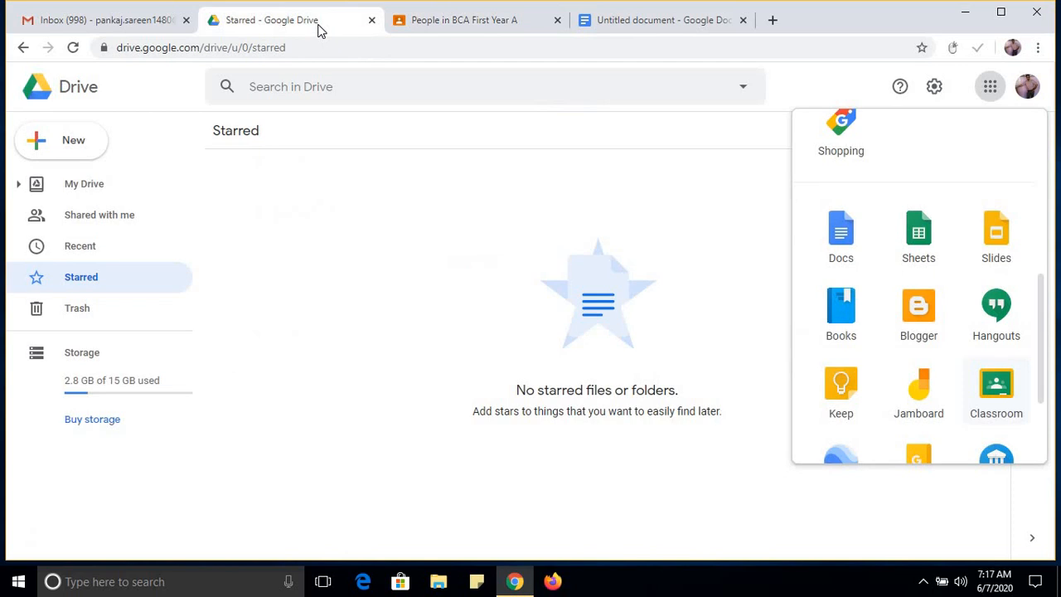
click(992, 86)
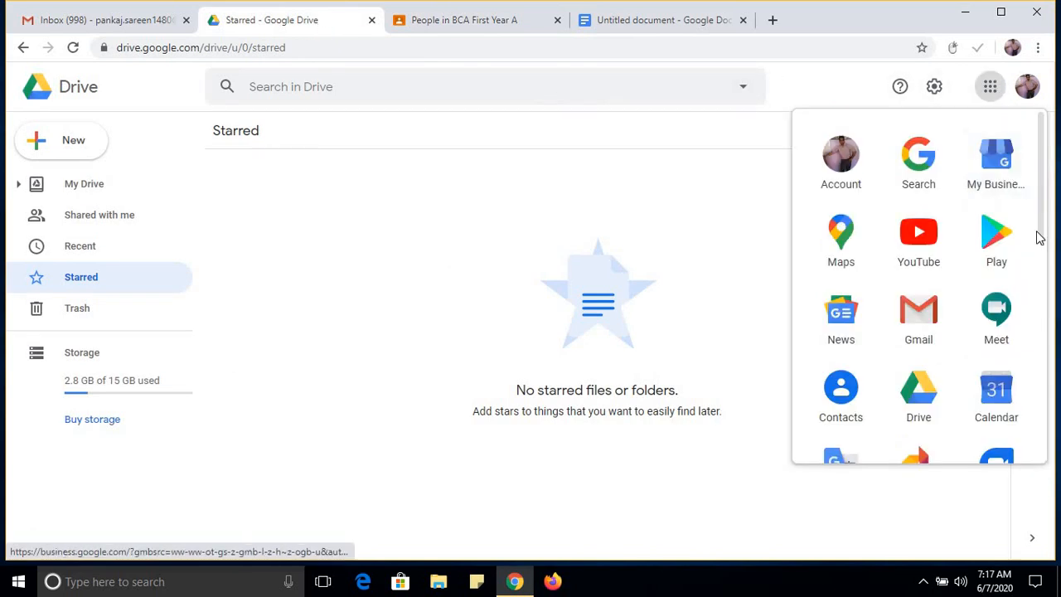
scroll(1038, 397, down, 5)
click(995, 333)
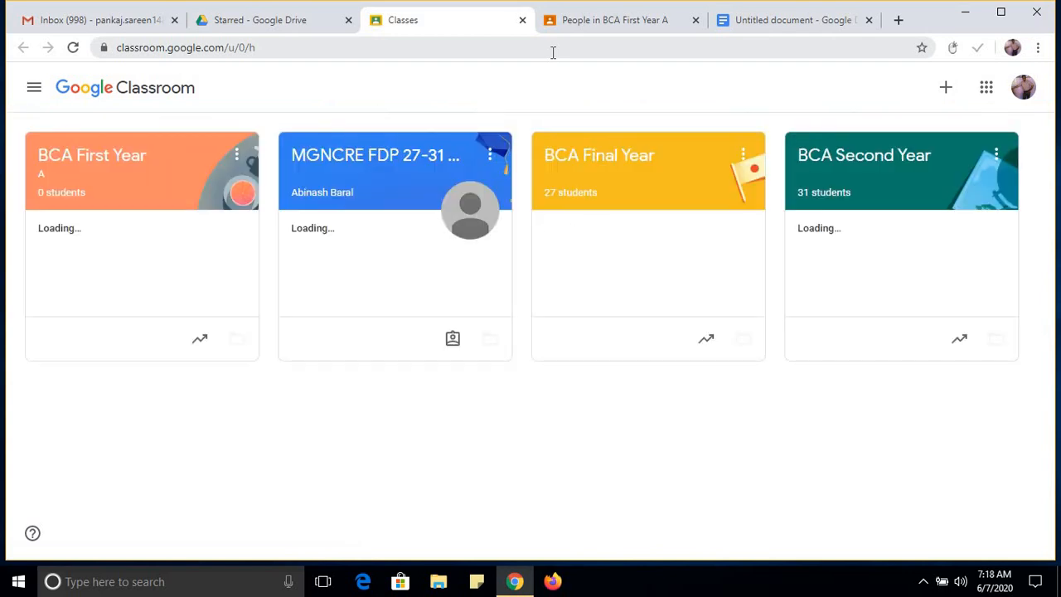
Open the BCA Second Year class and look through its list of teachers and students.
click(839, 160)
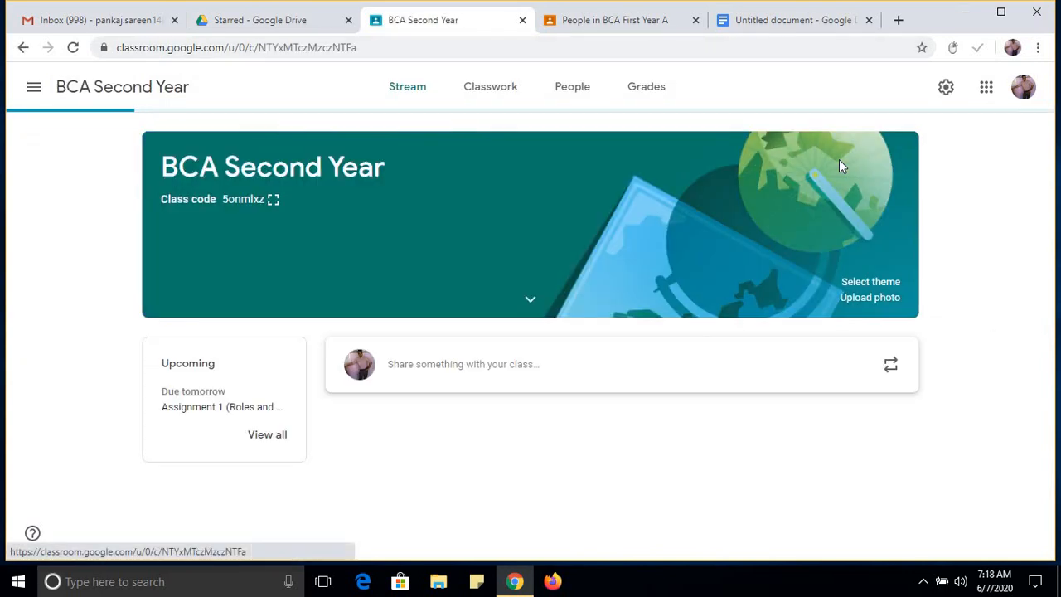
click(572, 97)
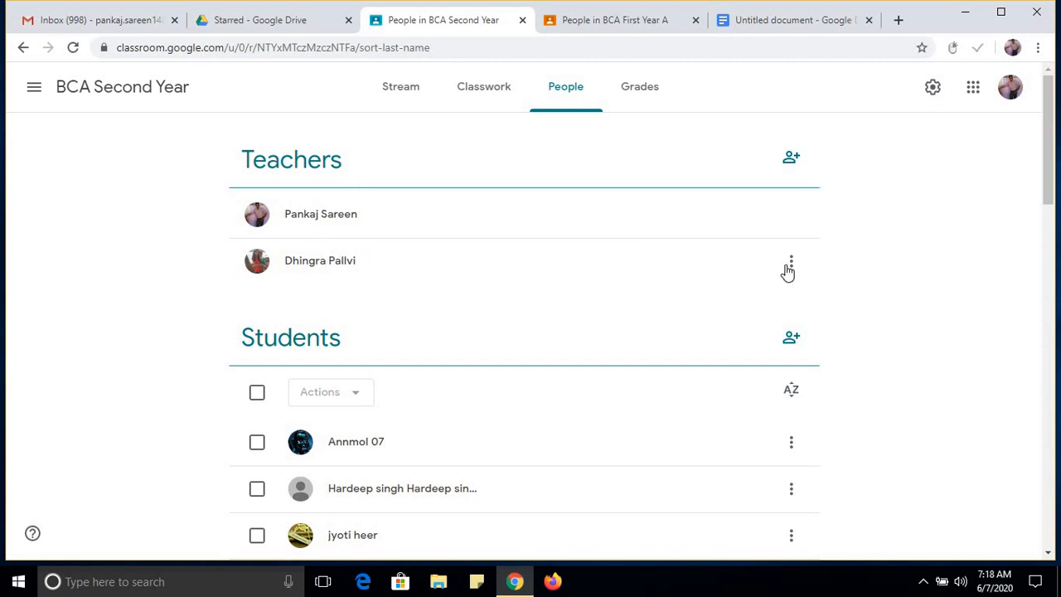
drag(1049, 160, 1049, 265)
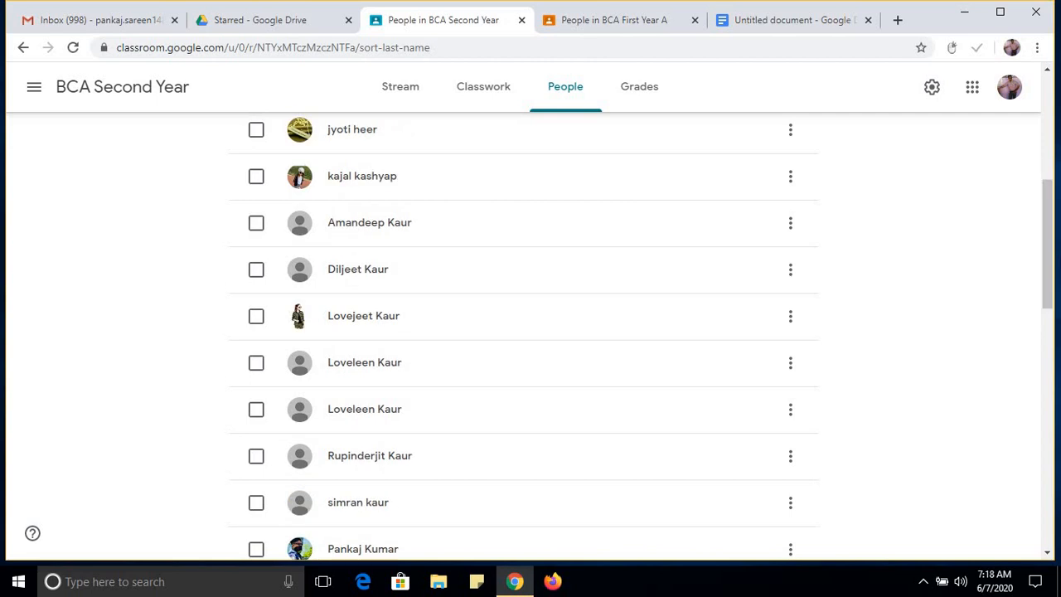
drag(1048, 246, 1051, 189)
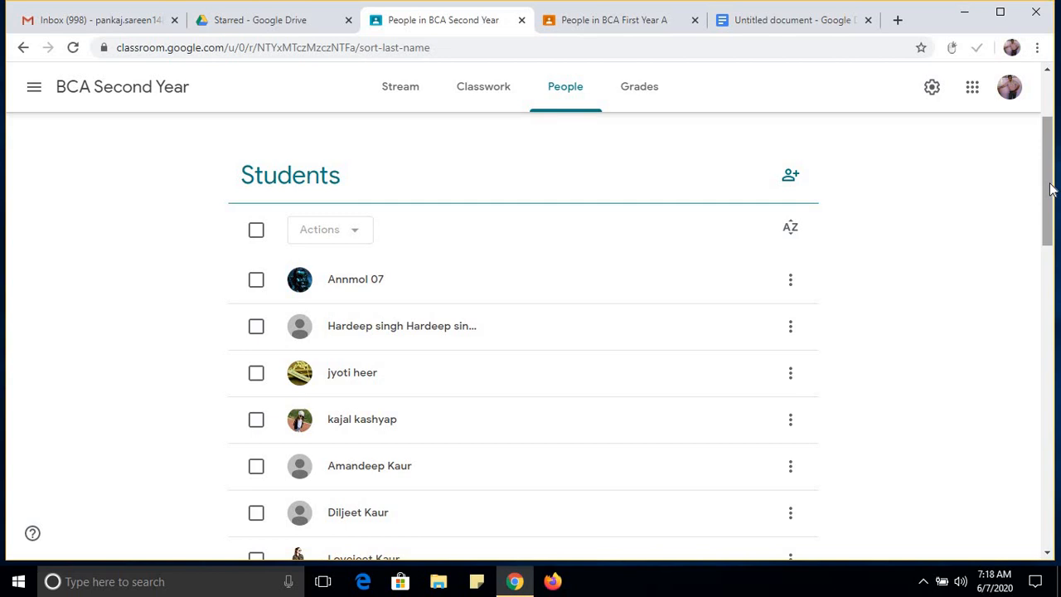
Switch to the BCA First Year class and open its Classwork page.
click(617, 21)
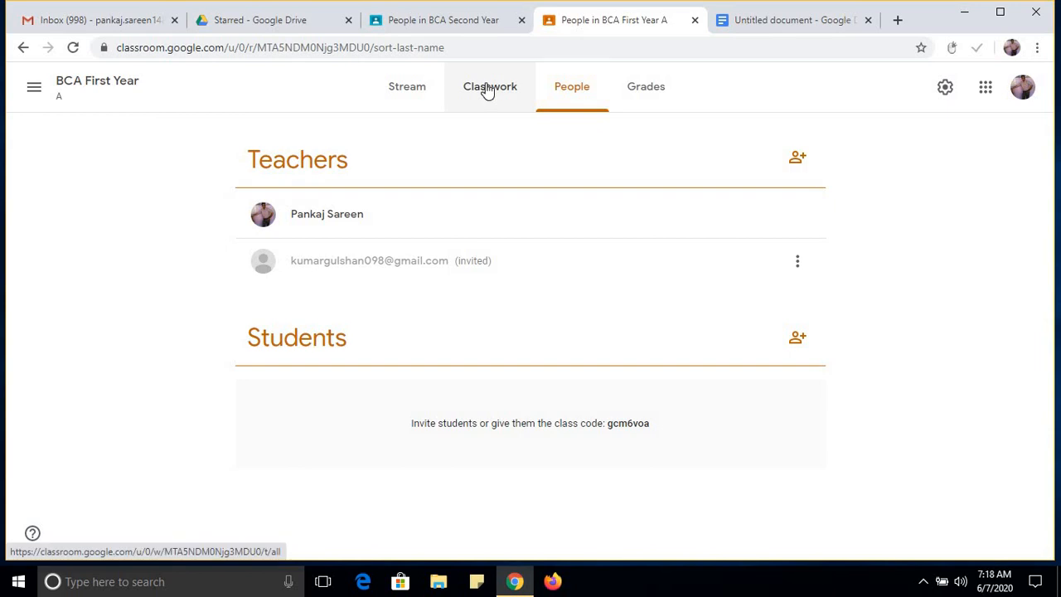
click(489, 91)
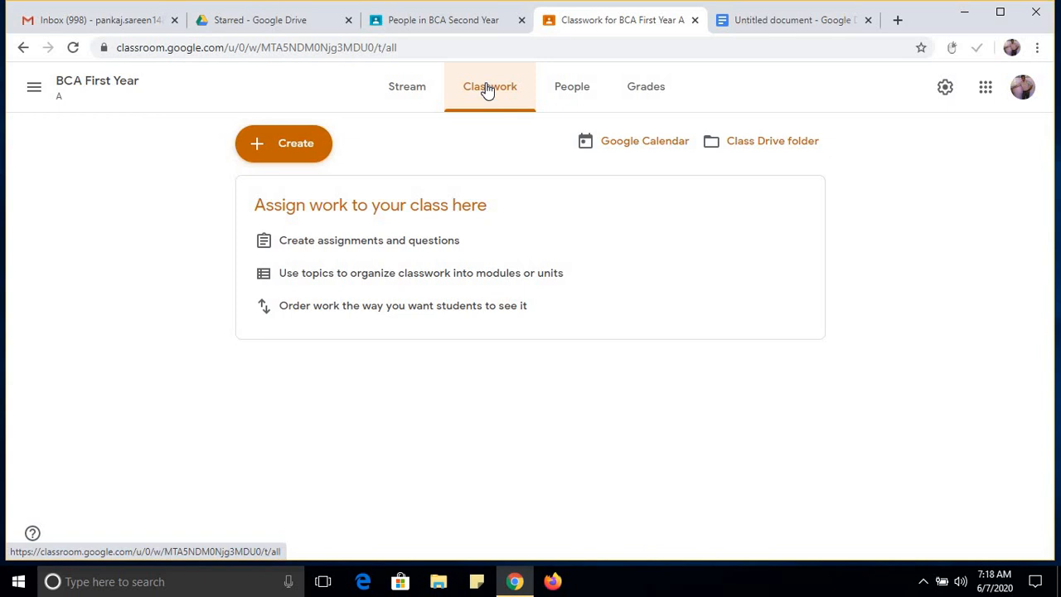
Examine how topics, quizzes, assignments and materials are organised on the Classwork page of the BCA Second Year class.
click(440, 22)
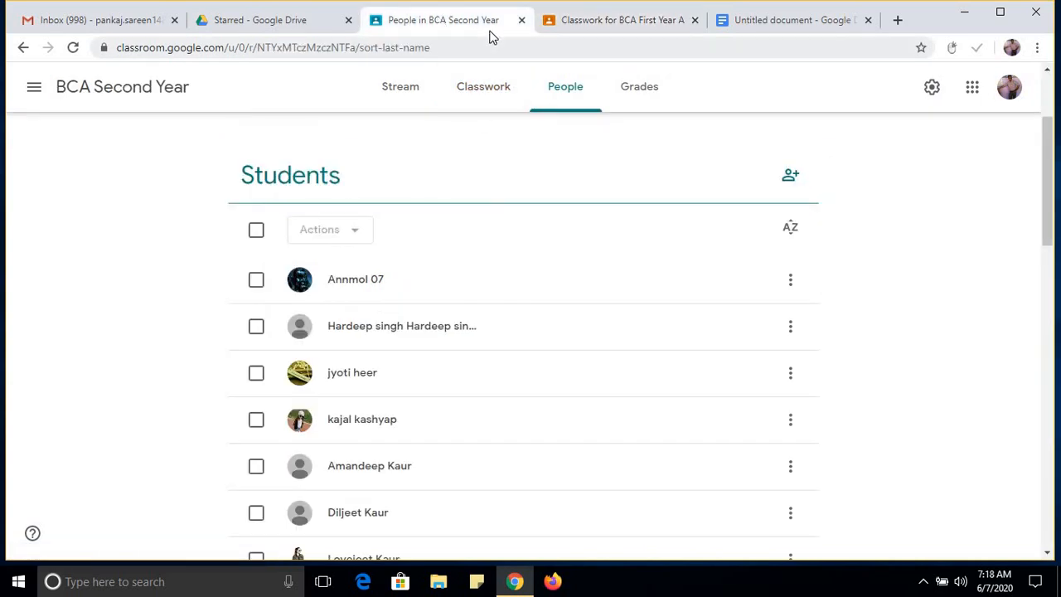
click(472, 100)
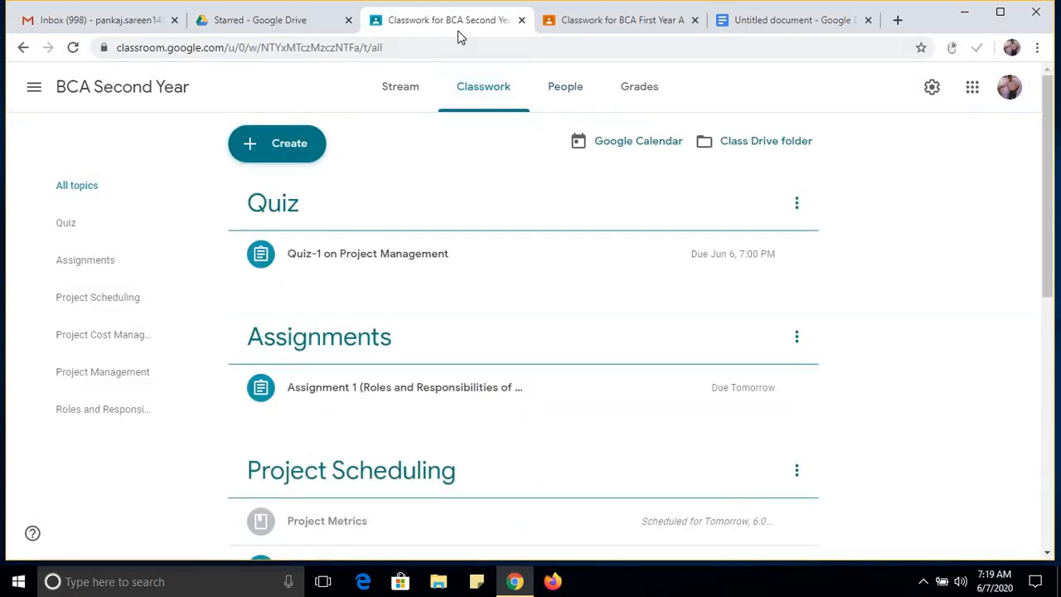
click(630, 25)
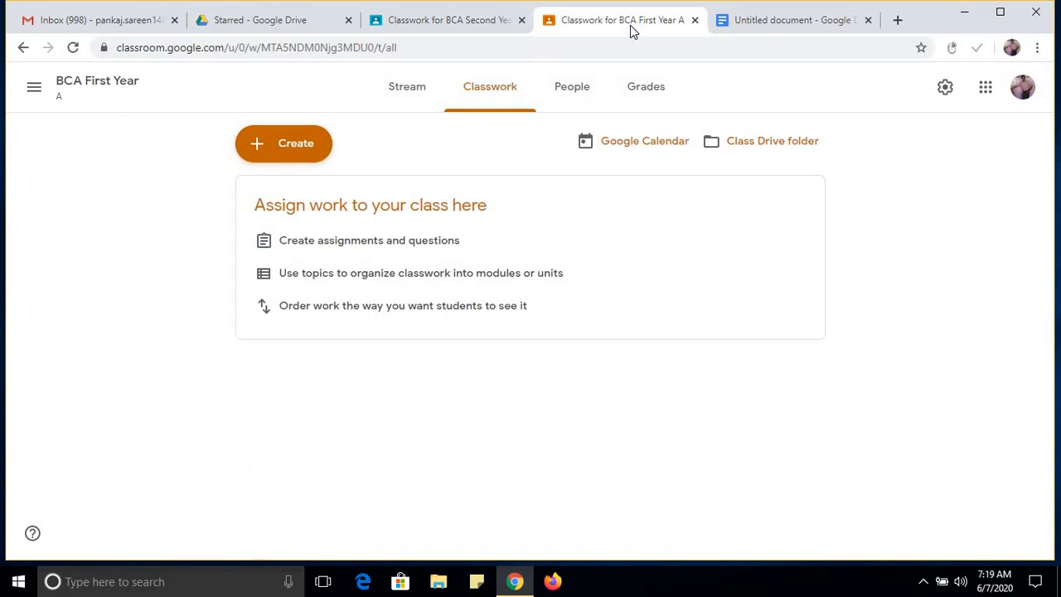
click(450, 29)
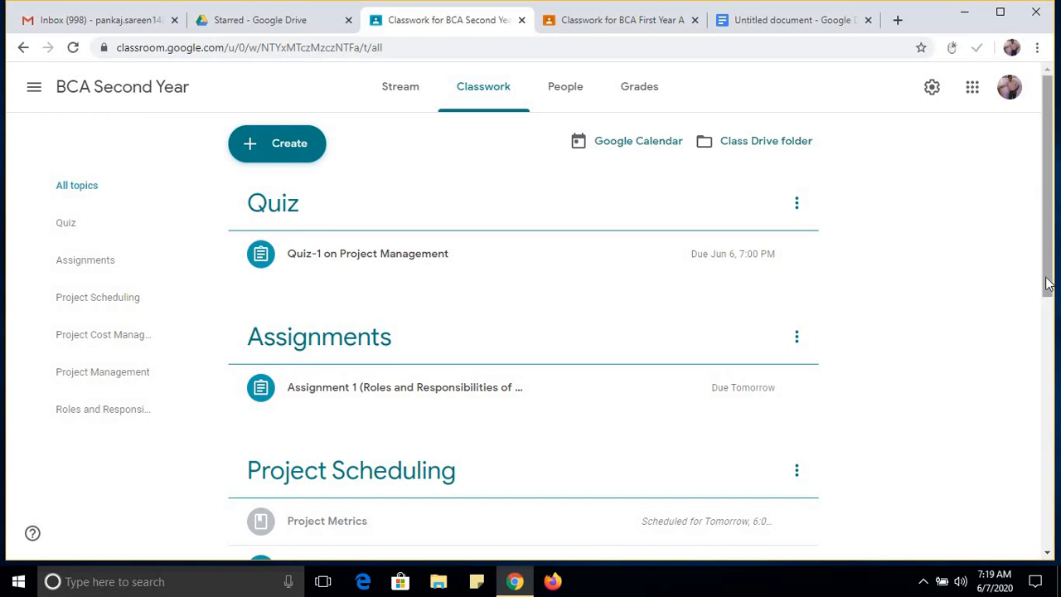
drag(1047, 283, 1051, 424)
scroll(608, 473, down, 1)
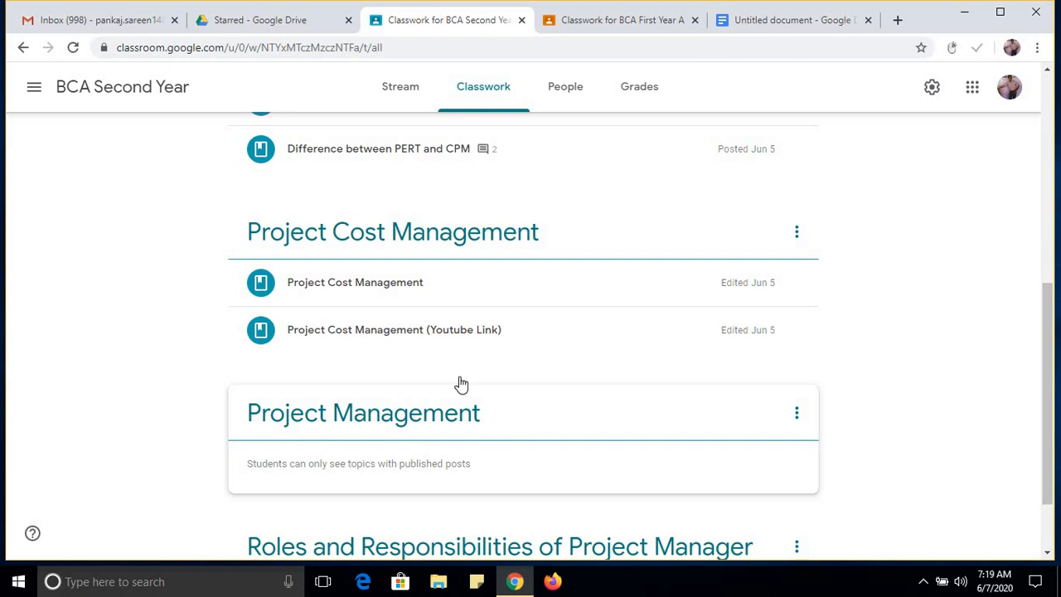
drag(1049, 408, 1048, 381)
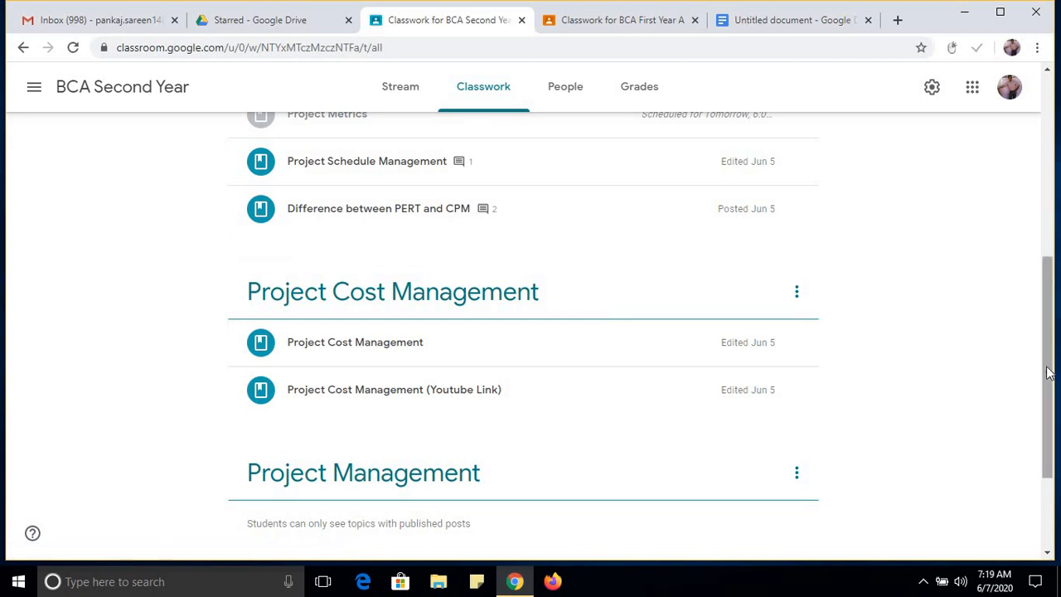
scroll(1049, 261, up, 1)
scroll(1049, 261, up, 4)
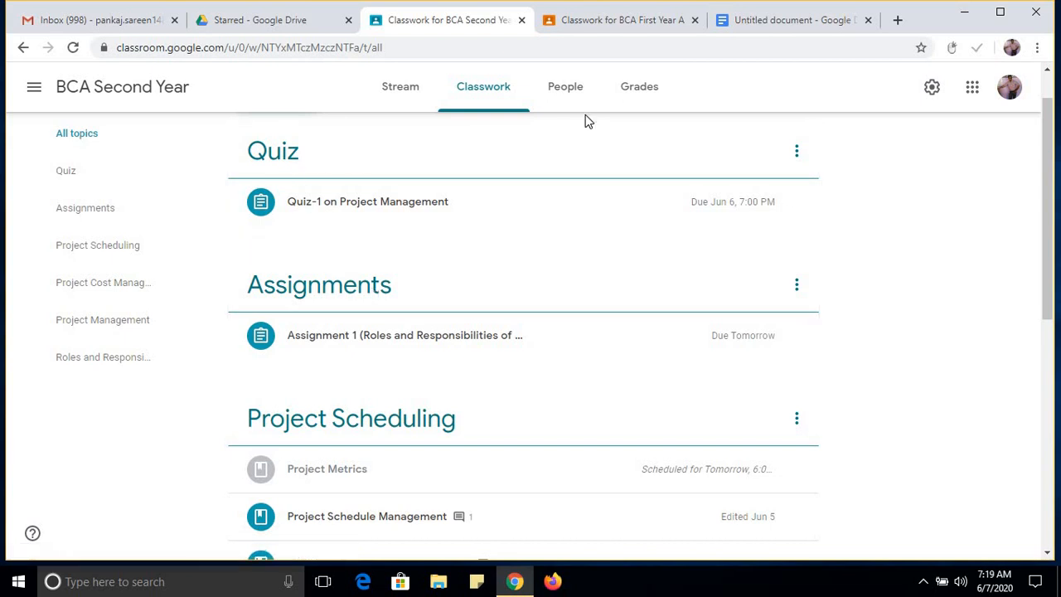
Return to the BCA First Year classwork and add a topic named "Conditional Statements".
click(611, 26)
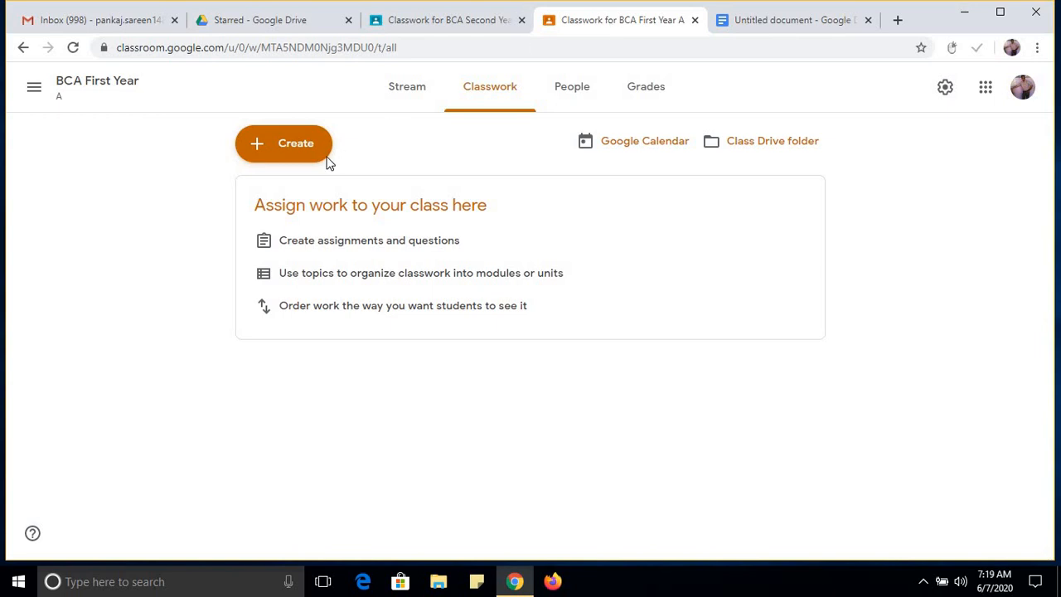
click(274, 152)
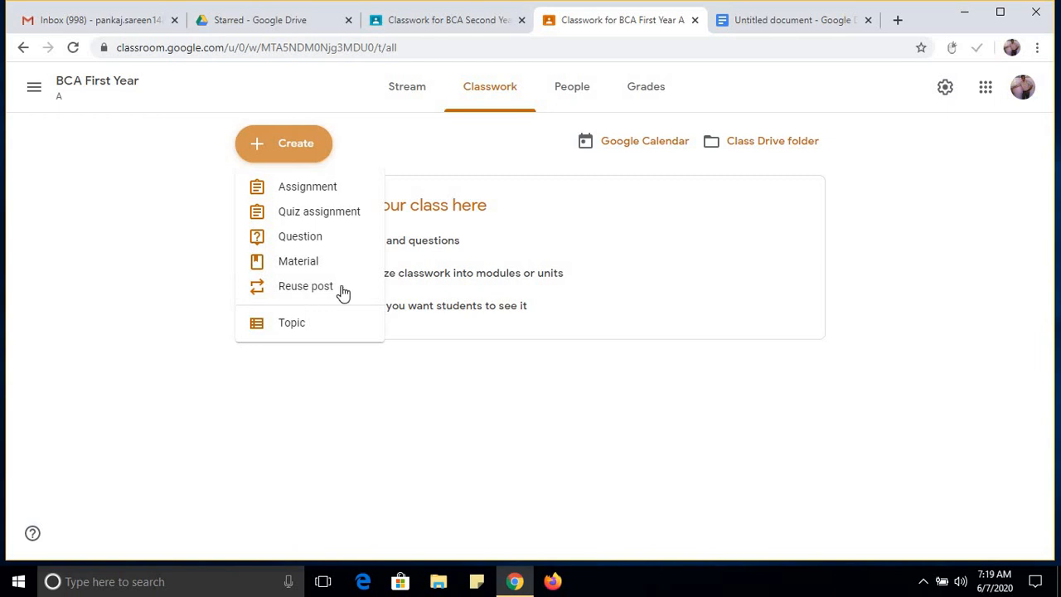
click(303, 334)
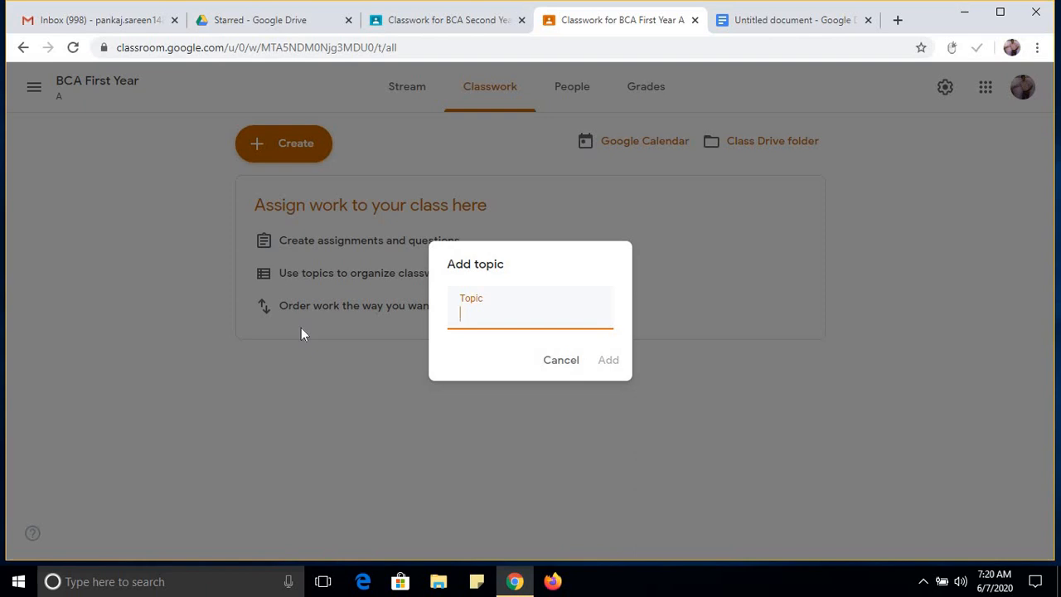
text(Conditional Statements)
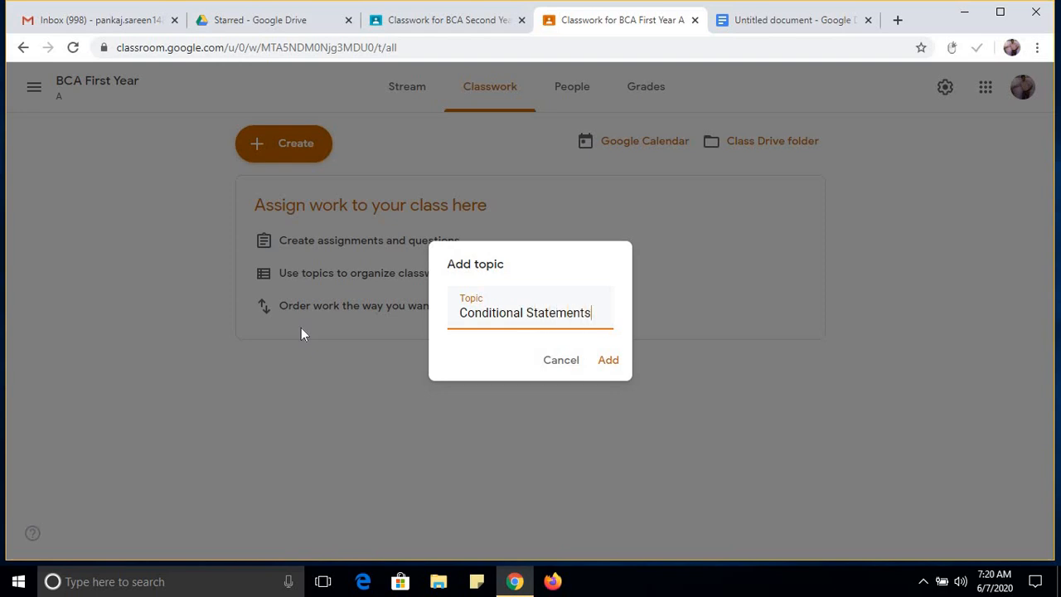
click(614, 368)
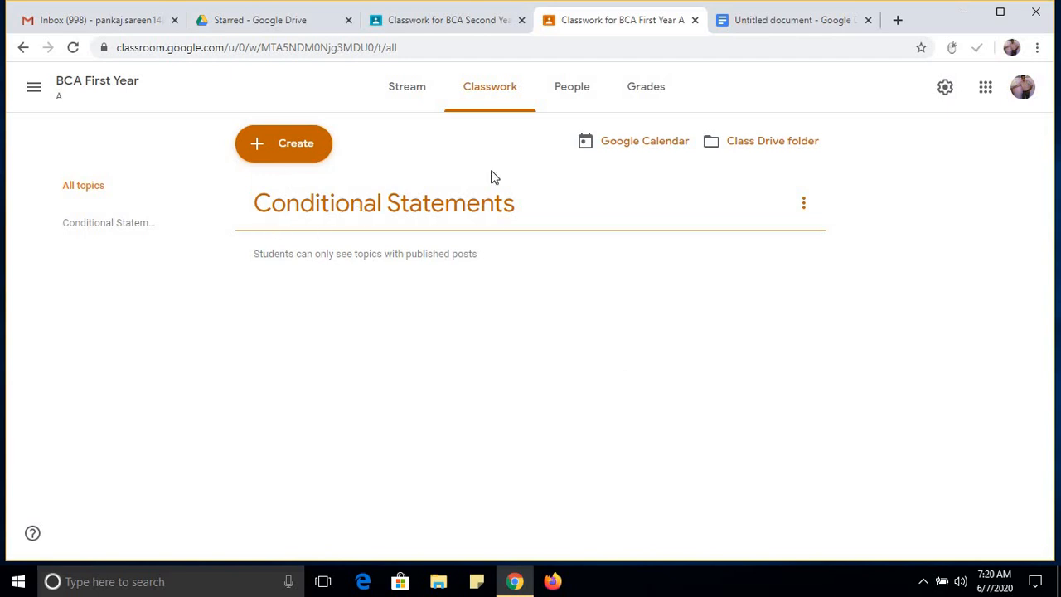
Add a second classwork topic named "Looping Statments" to BCA First Year.
click(275, 159)
click(298, 323)
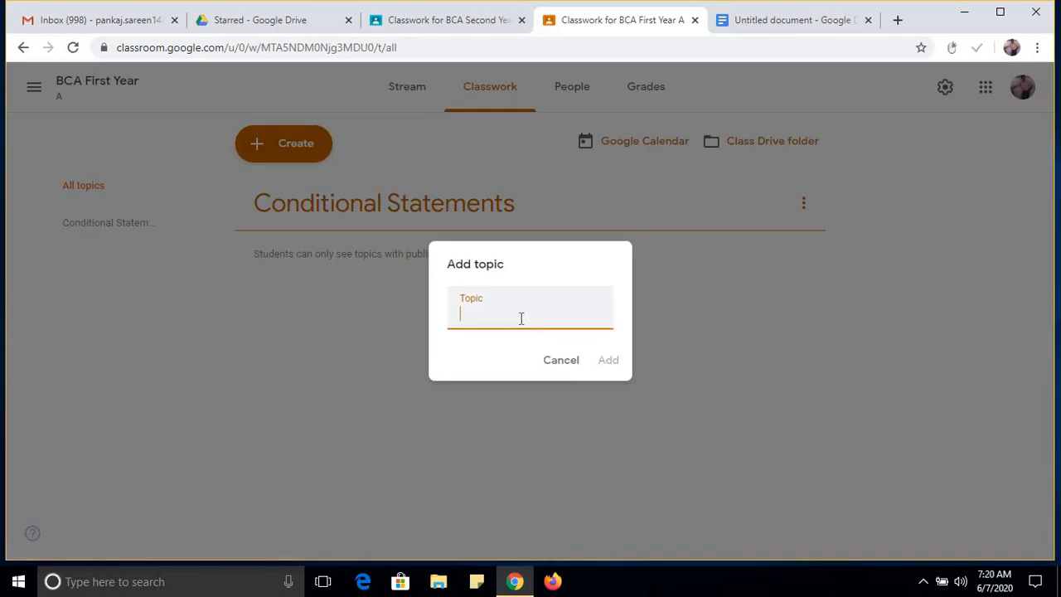
text(Looping Statments)
key(BackSpace)
key(BackSpace)
key(BackSpace)
text(nts)
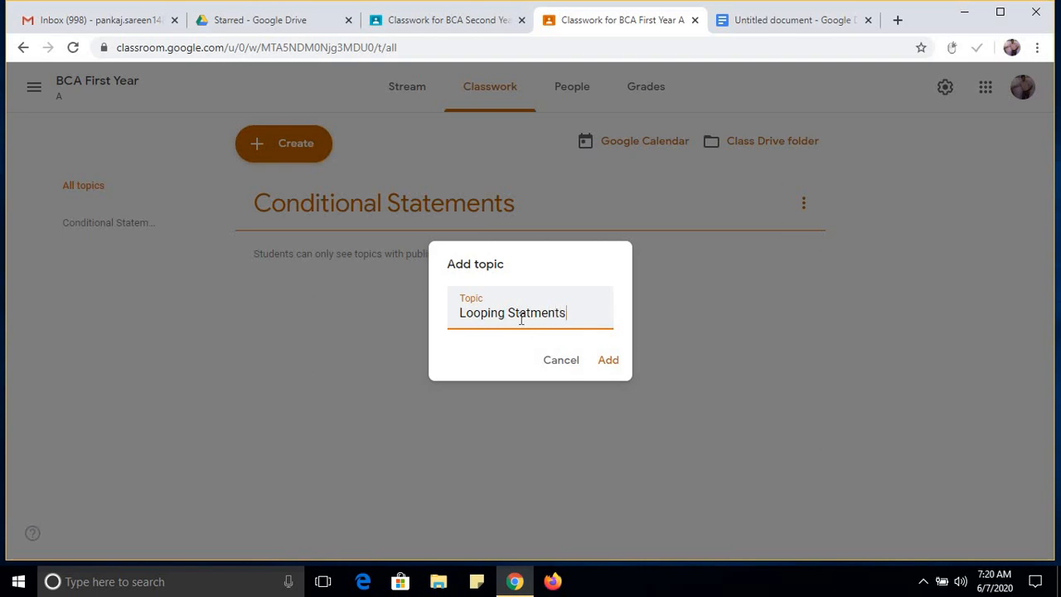
click(605, 365)
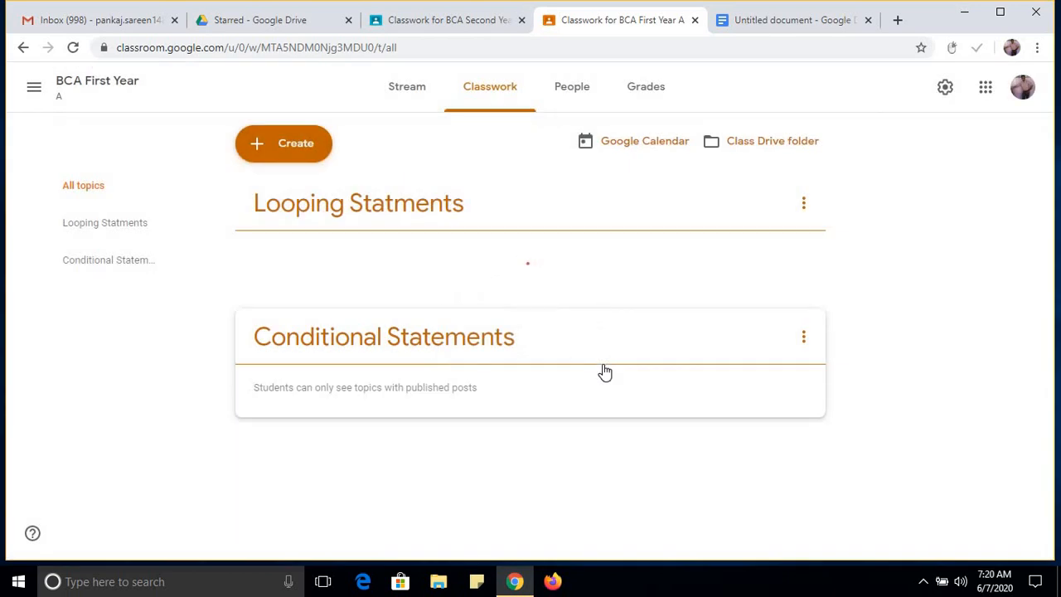
Add another classwork topic named "Arrays" to the class.
click(255, 144)
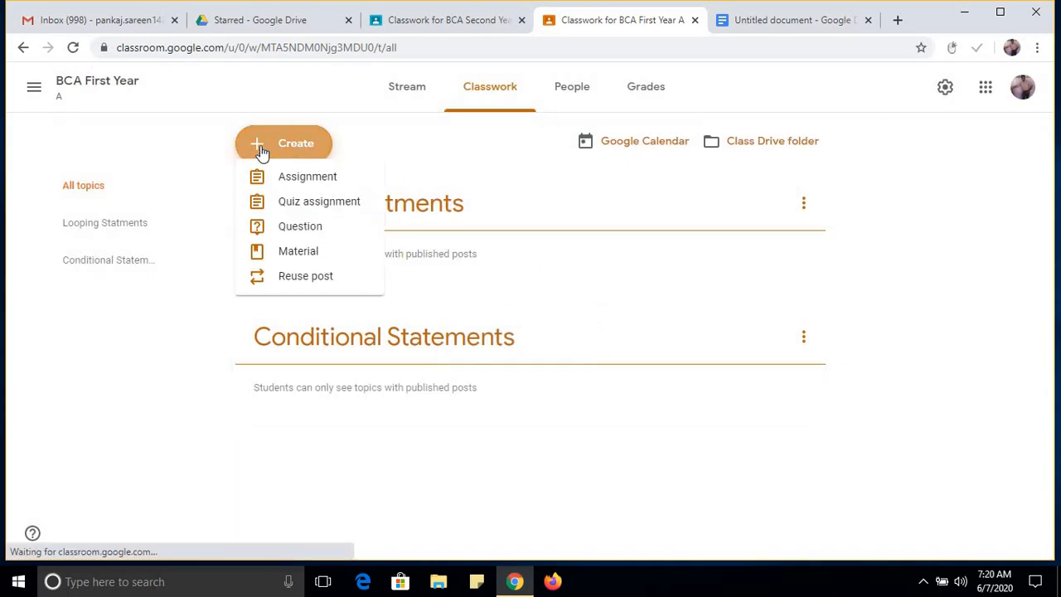
click(311, 327)
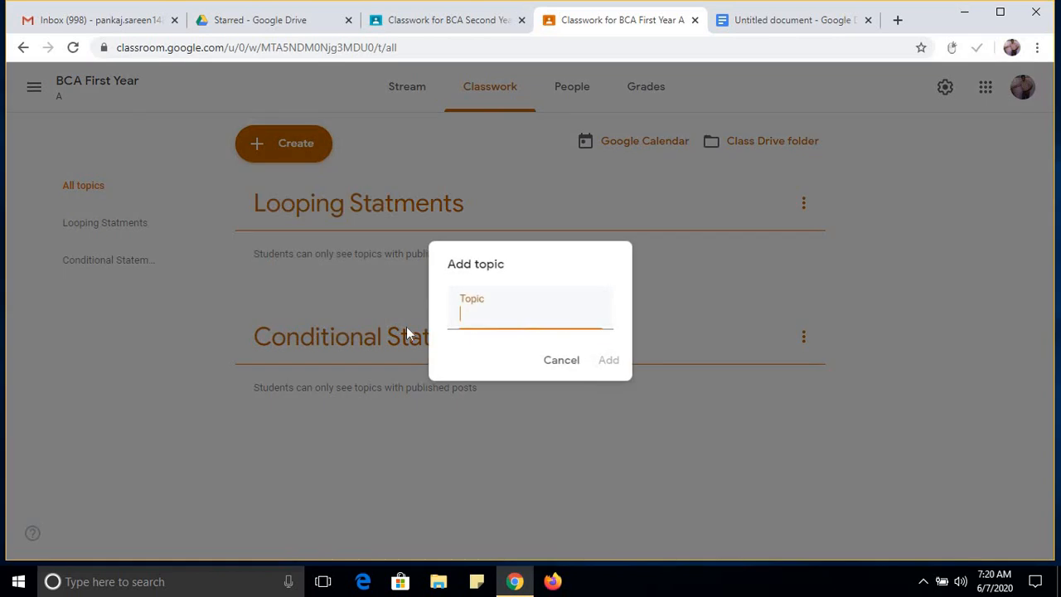
text(Array)
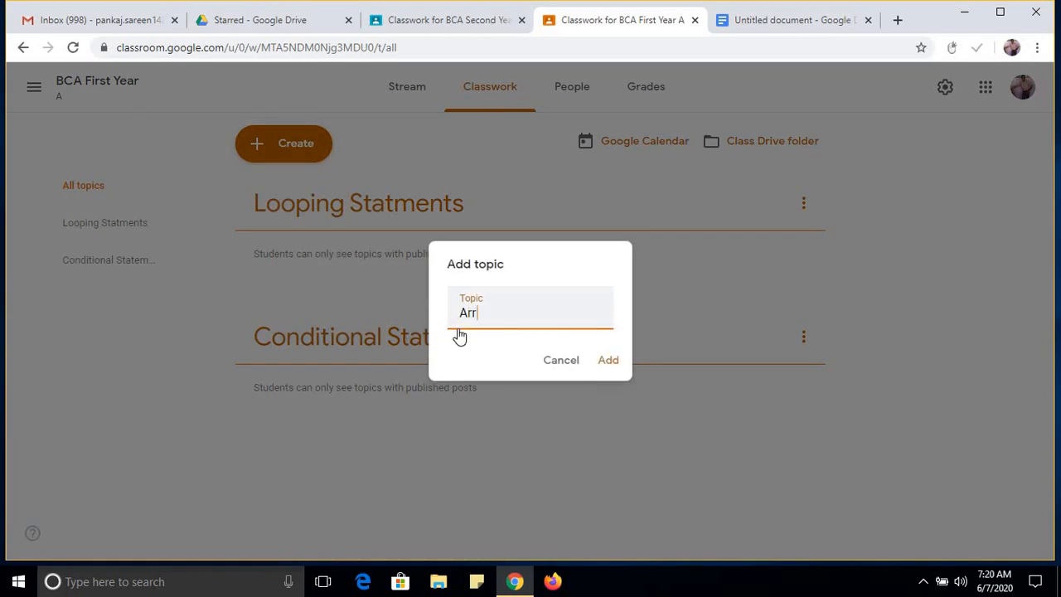
text(s)
click(612, 360)
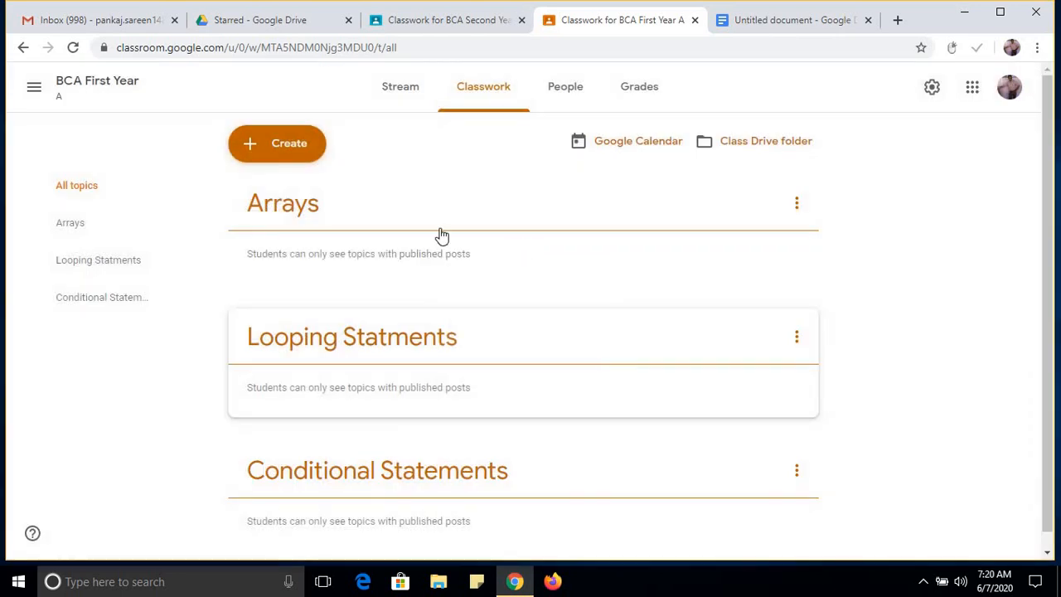
Add a fourth classwork topic named "Functions" to the class.
click(302, 162)
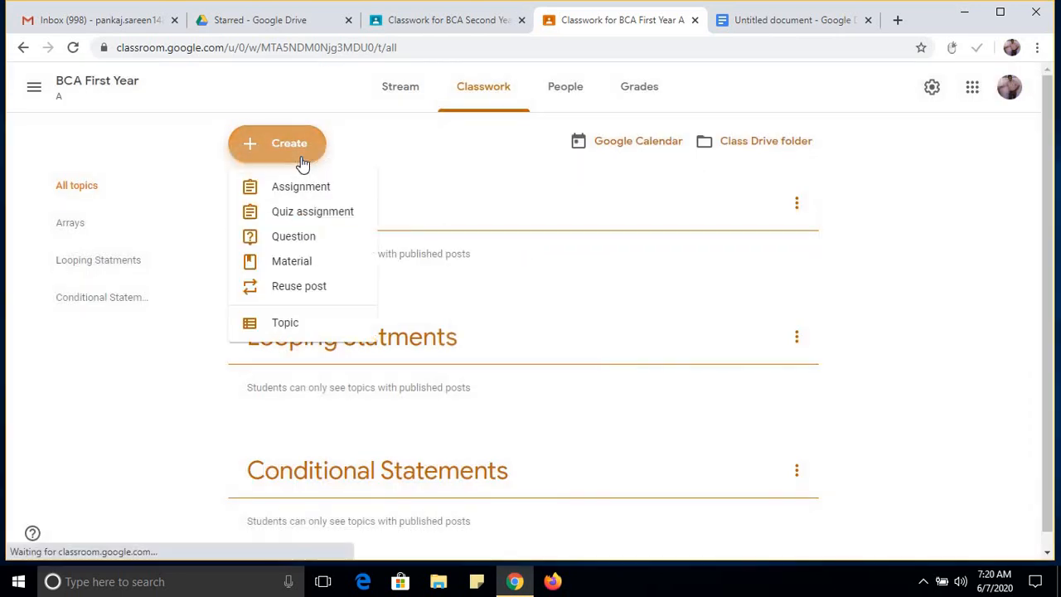
click(298, 322)
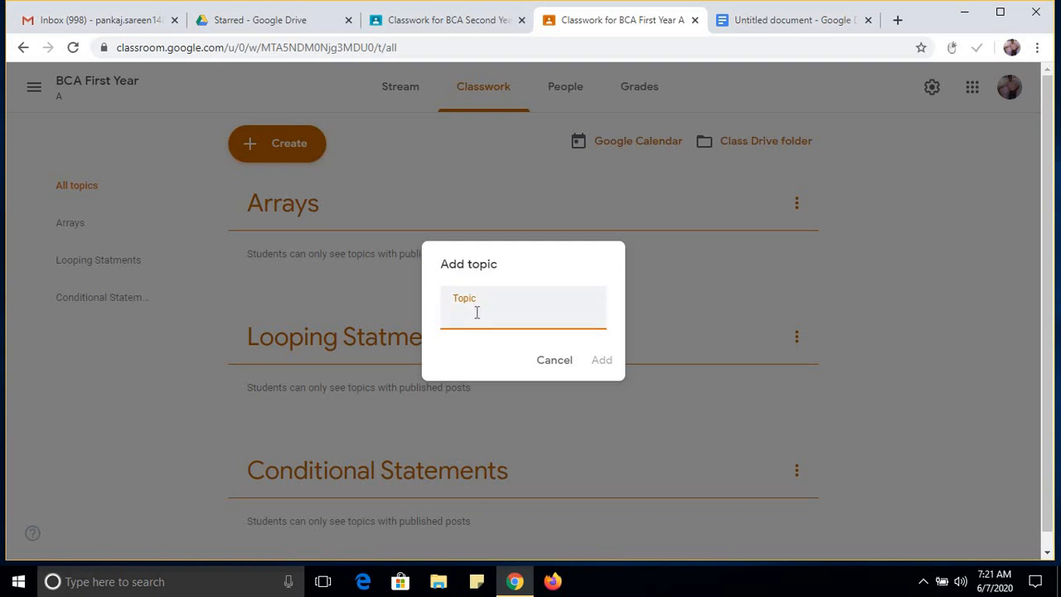
text(Dat)
key(BackSpace)
key(BackSpace)
key(BackSpace)
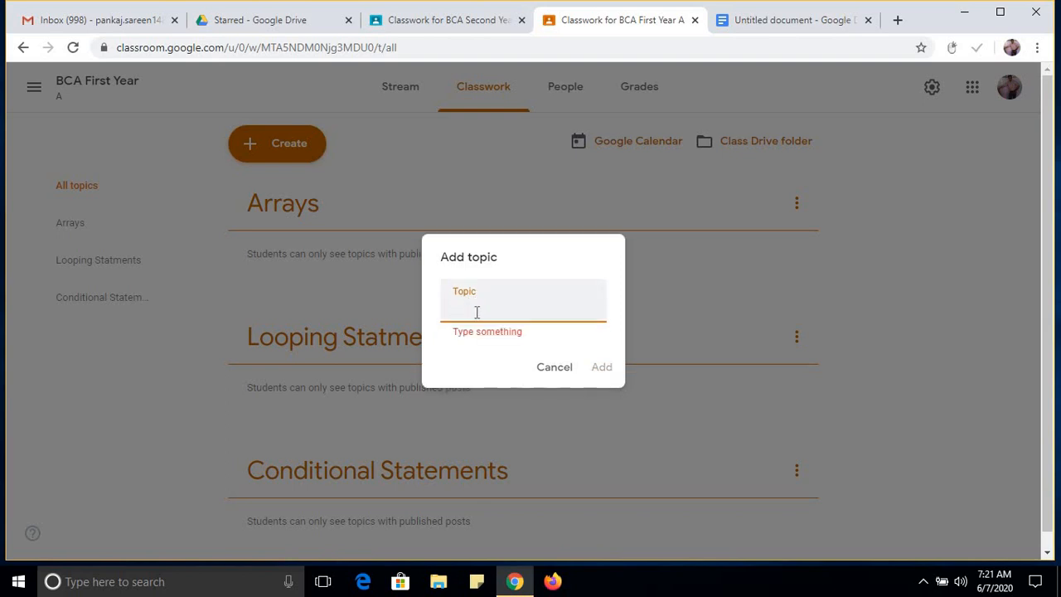
text(Functions)
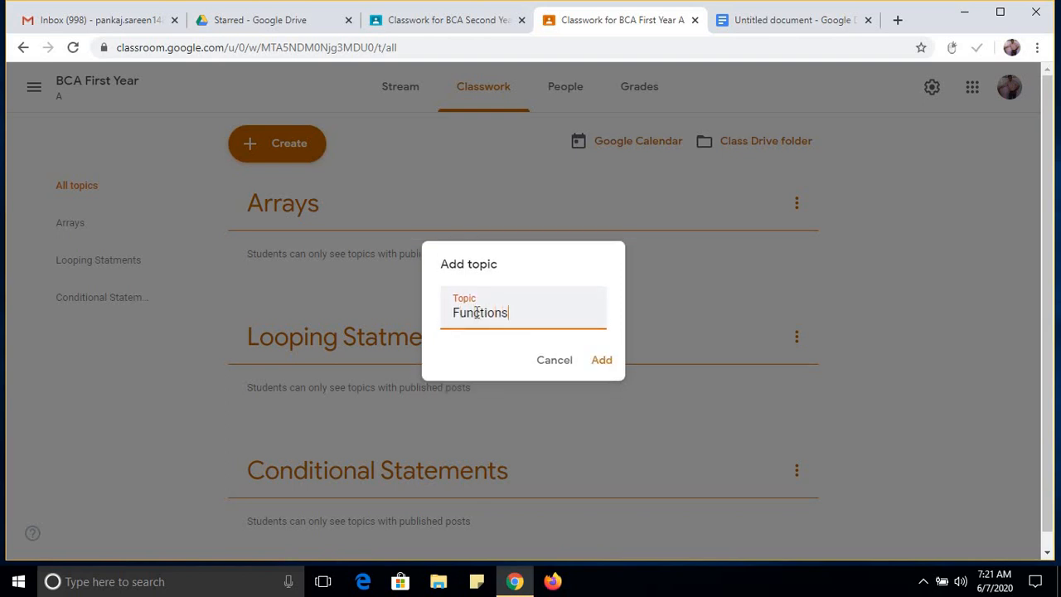
click(601, 367)
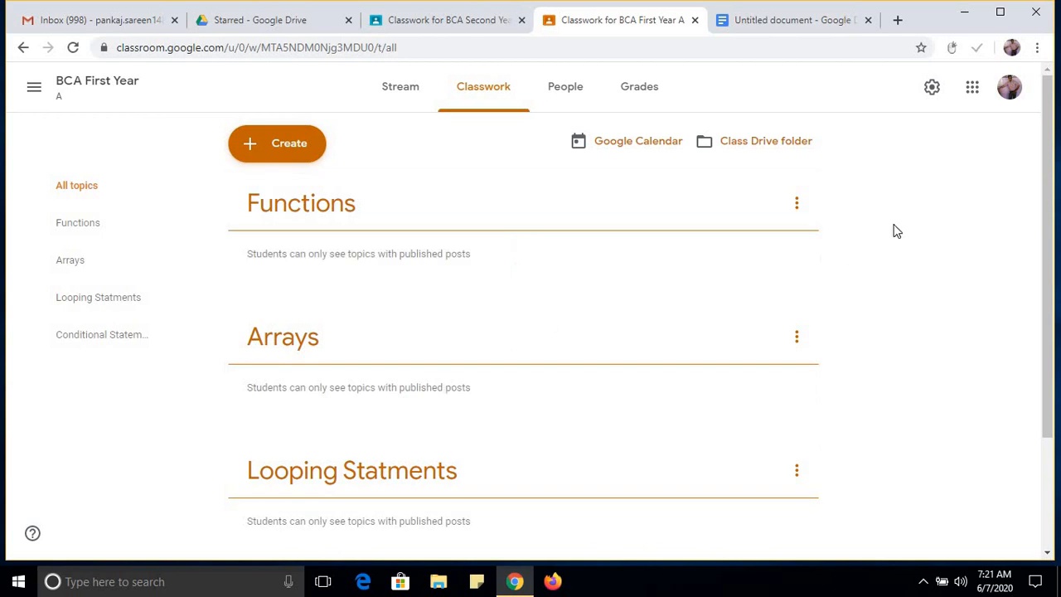
Start a new material post for BCA First Year and title it "Two Dimensional Arrays".
drag(1047, 227, 1047, 265)
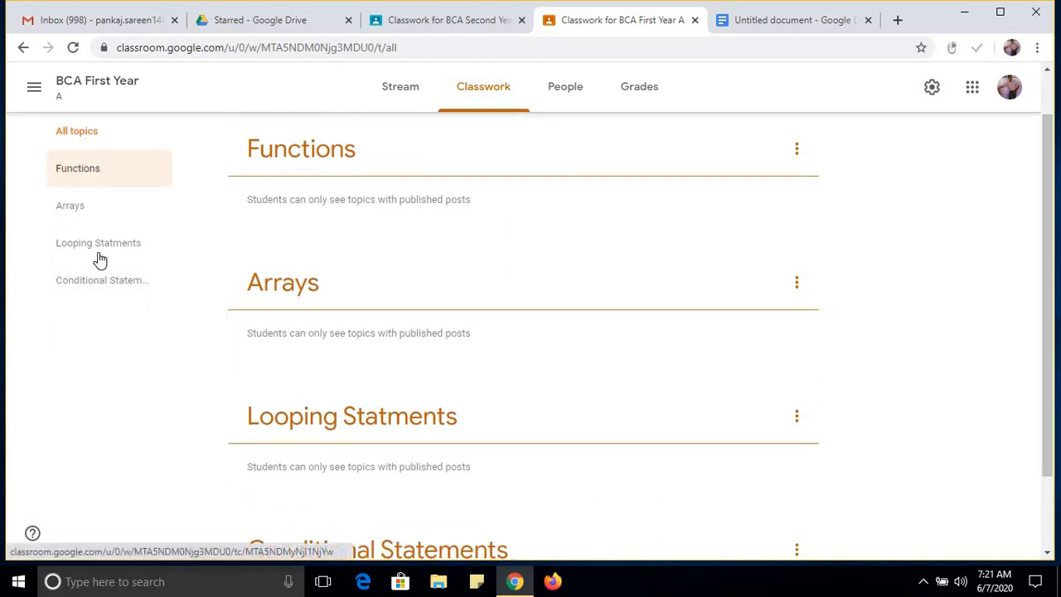
drag(1054, 245, 1047, 167)
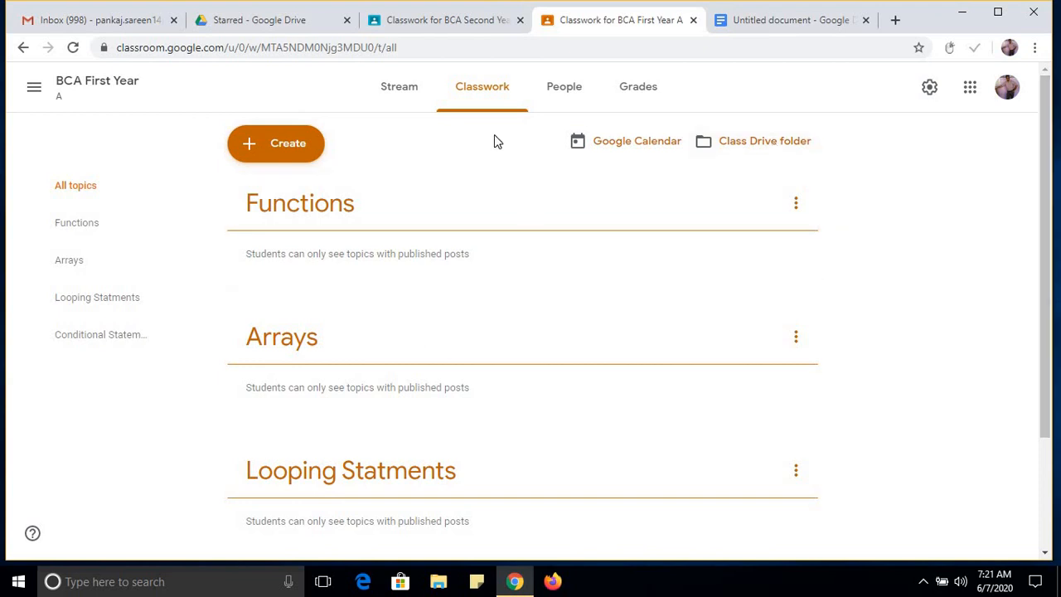
click(273, 156)
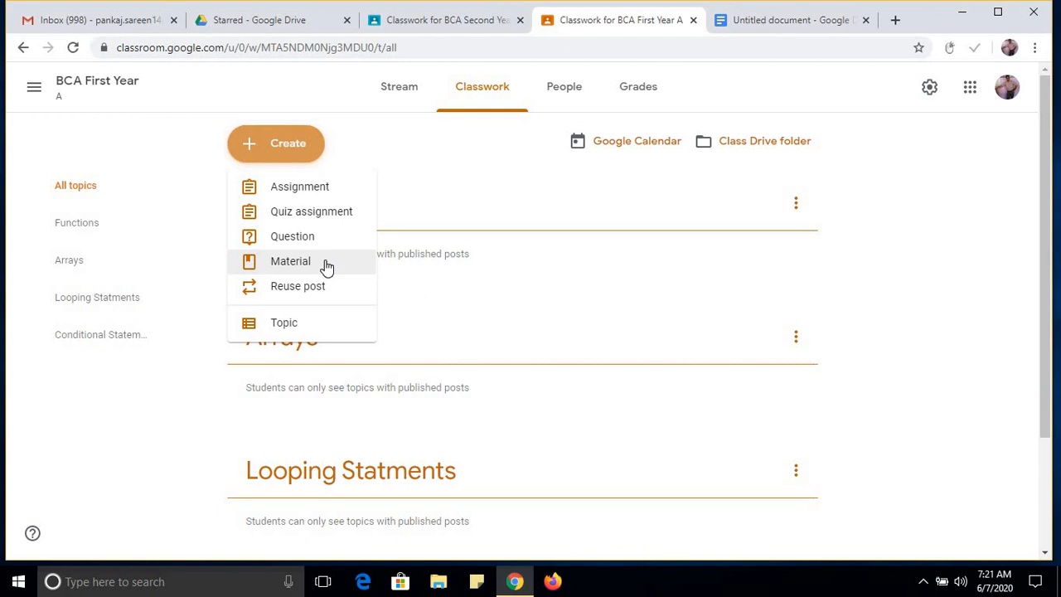
click(290, 261)
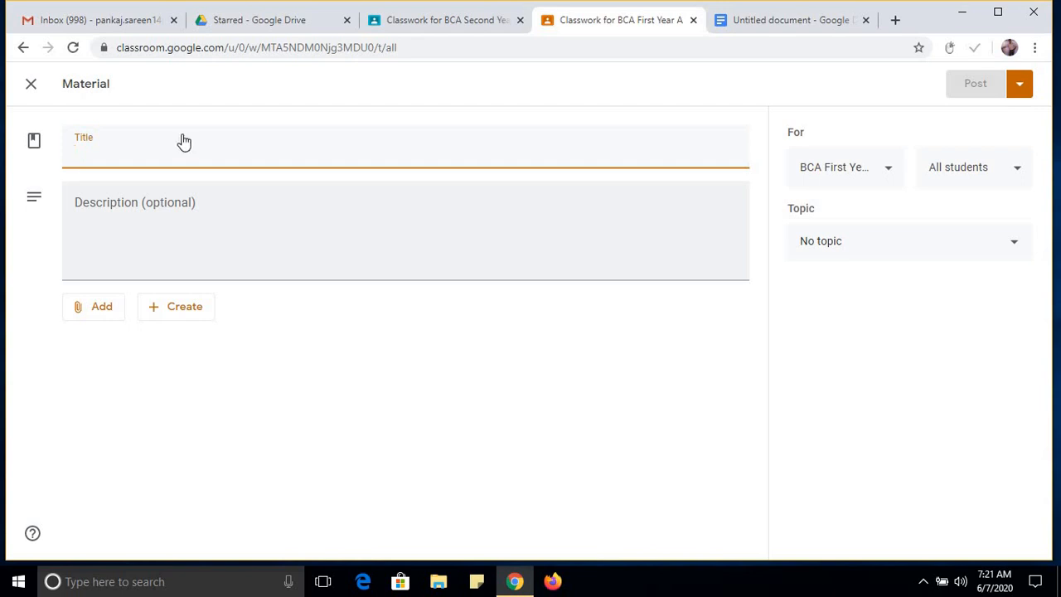
click(201, 223)
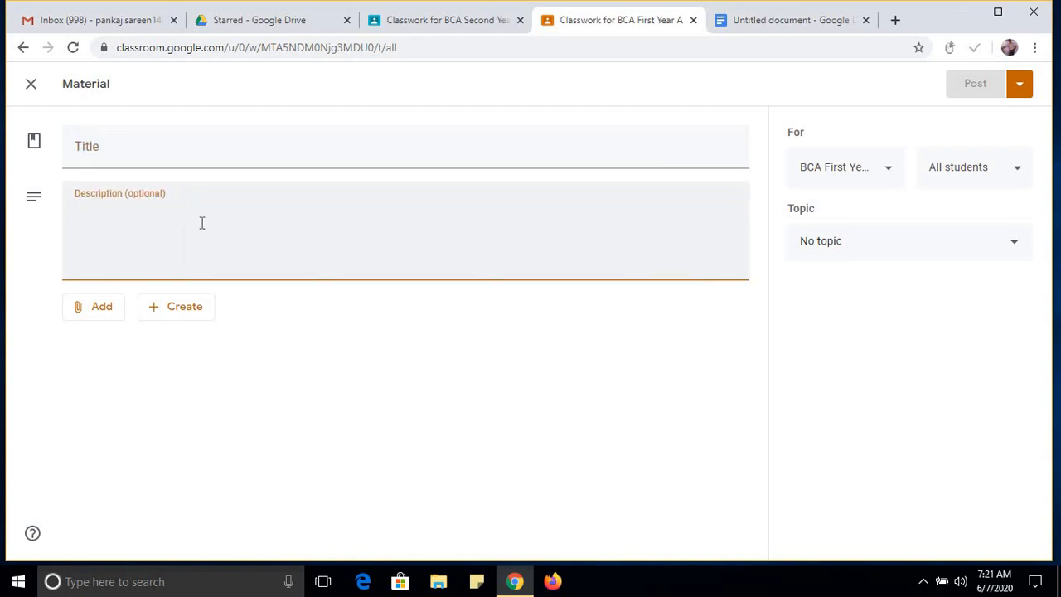
click(174, 157)
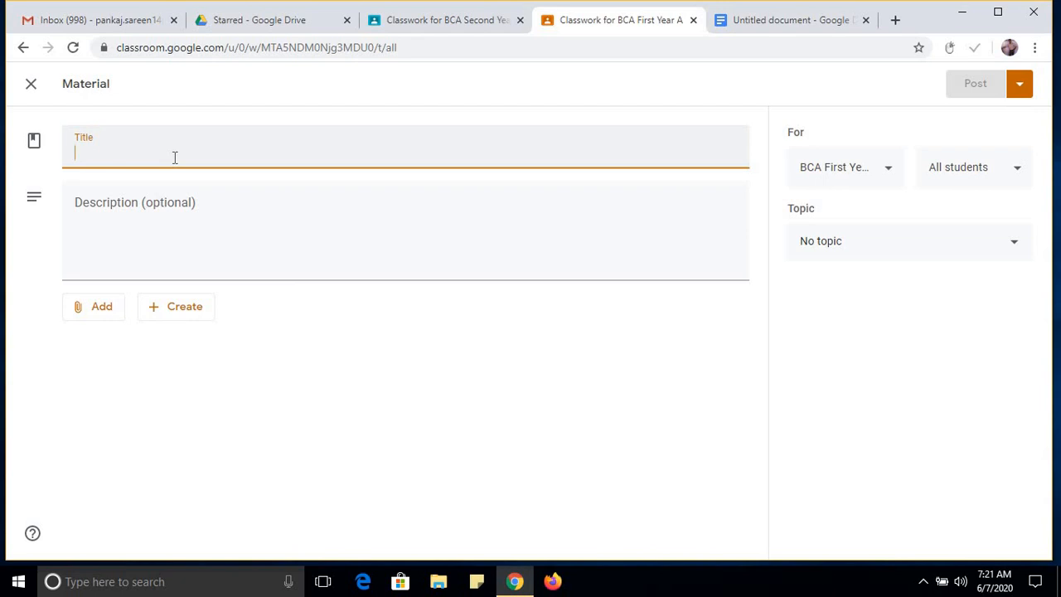
text(Two Di)
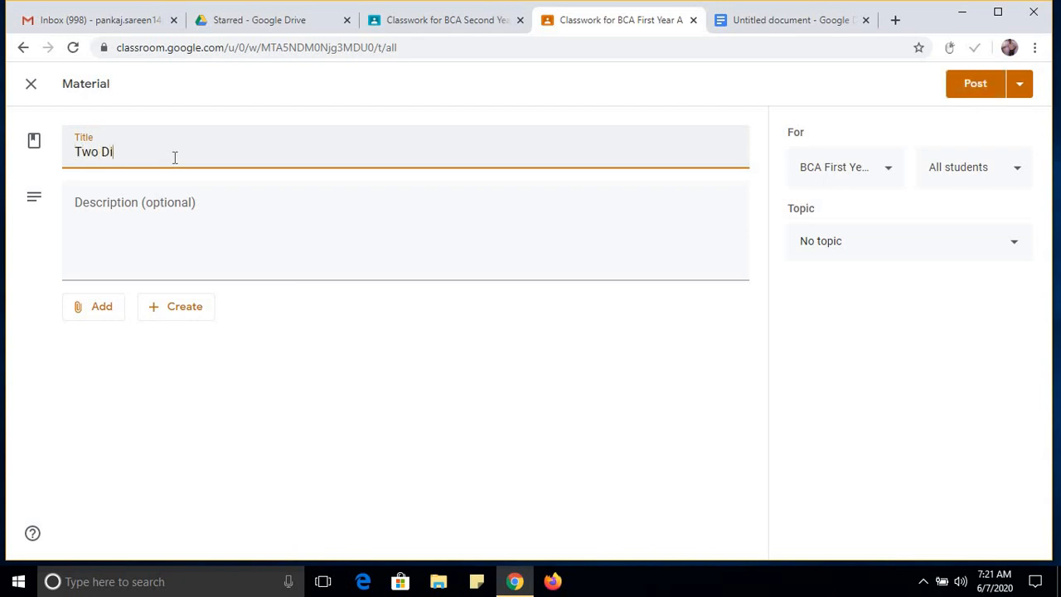
text(mensional Arrays)
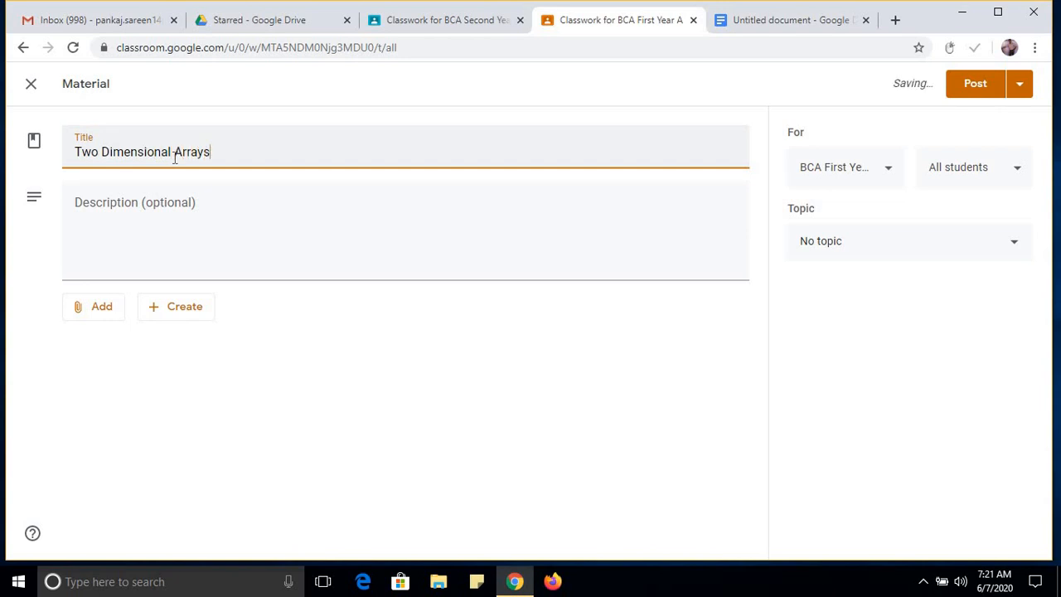
Enter the material's description as "In this topic, Students will be able to understand two dimensional Arrays.".
click(178, 212)
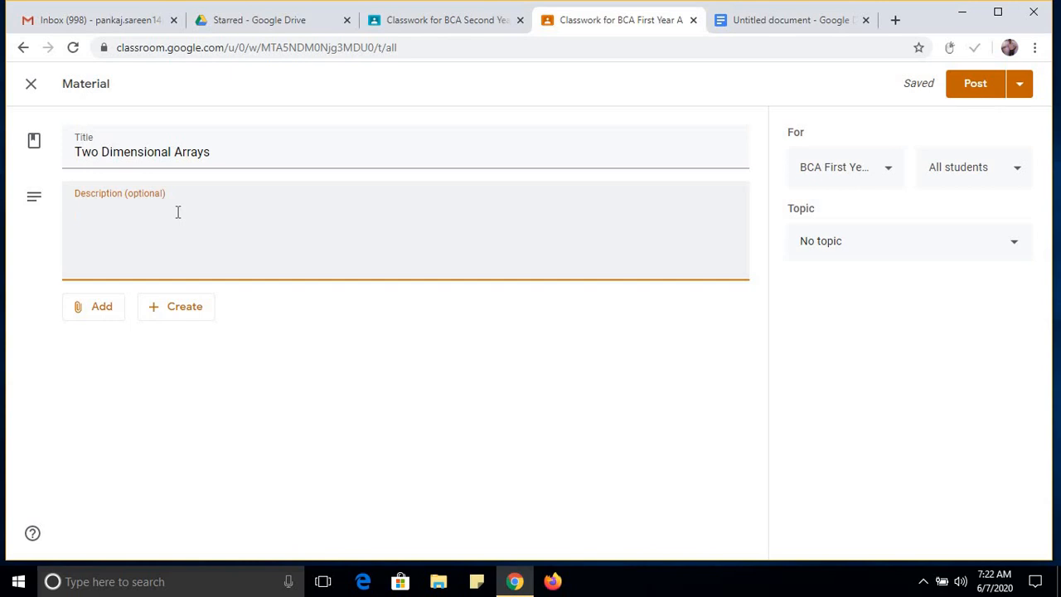
text(In this topic, )
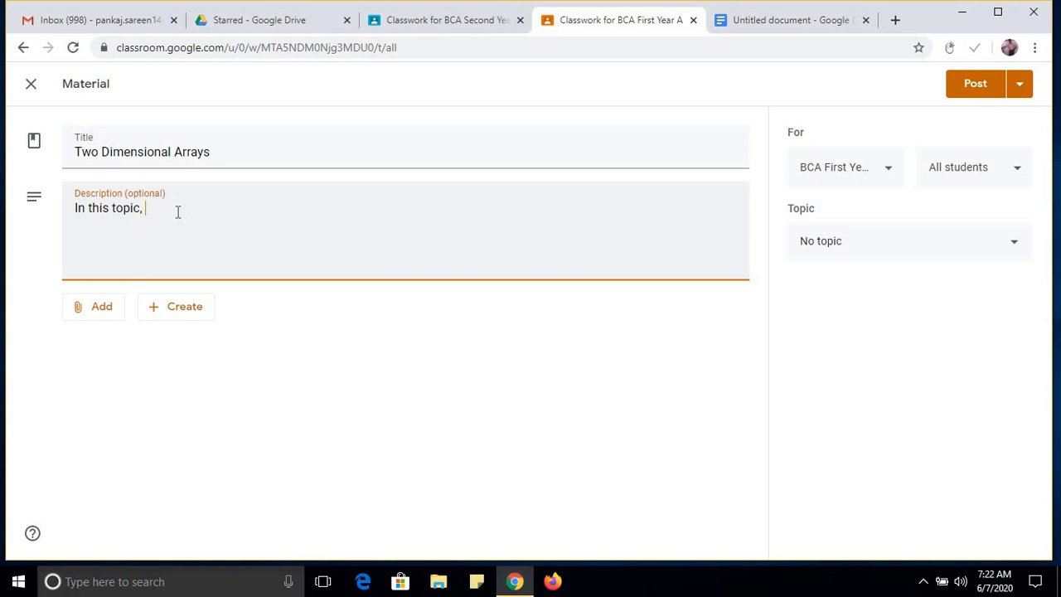
text(Students will b ab)
key(BackSpace)
key(BackSpace)
key(BackSpace)
key(BackSpace)
text(be able to understand )
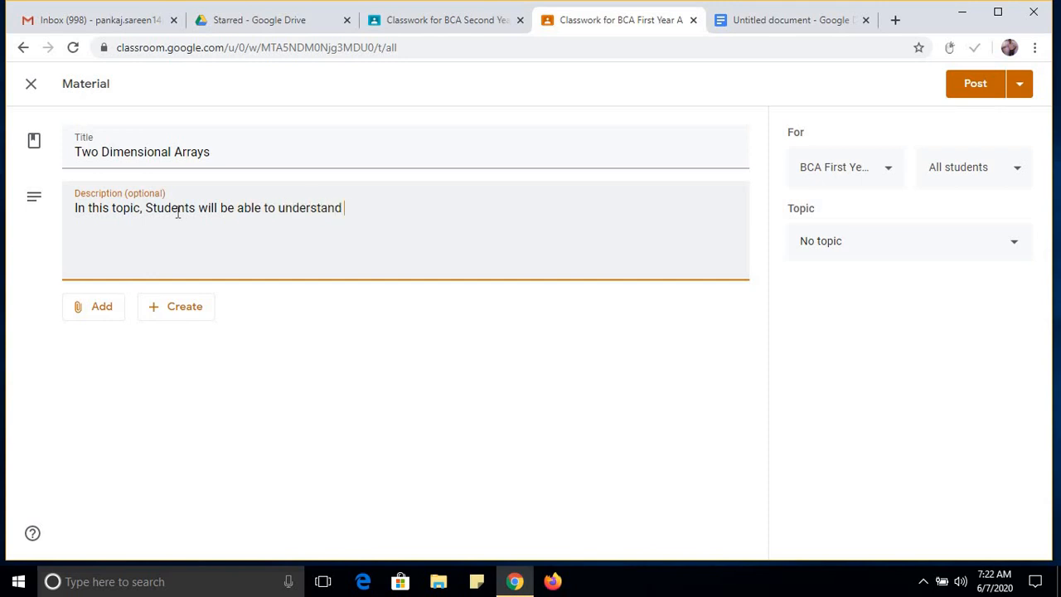
text(two dimensional Arrays.)
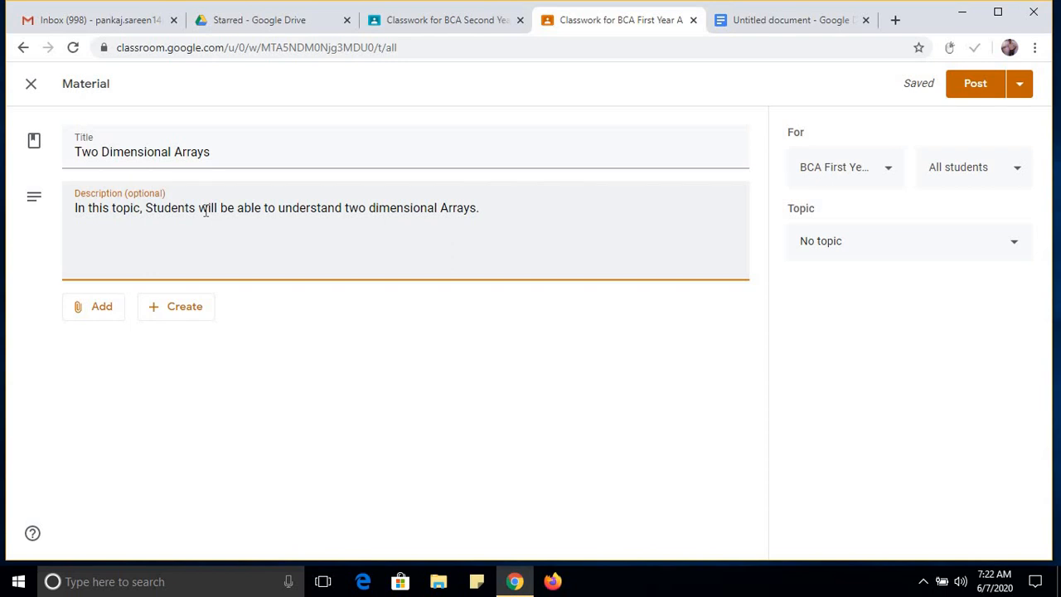
Choose the image main-qimg-dde4dc51402c282932e7ffa12a6ce79e.jpeg from the desktop's BCA 2nd Year folder as a file to upload to the material.
click(93, 320)
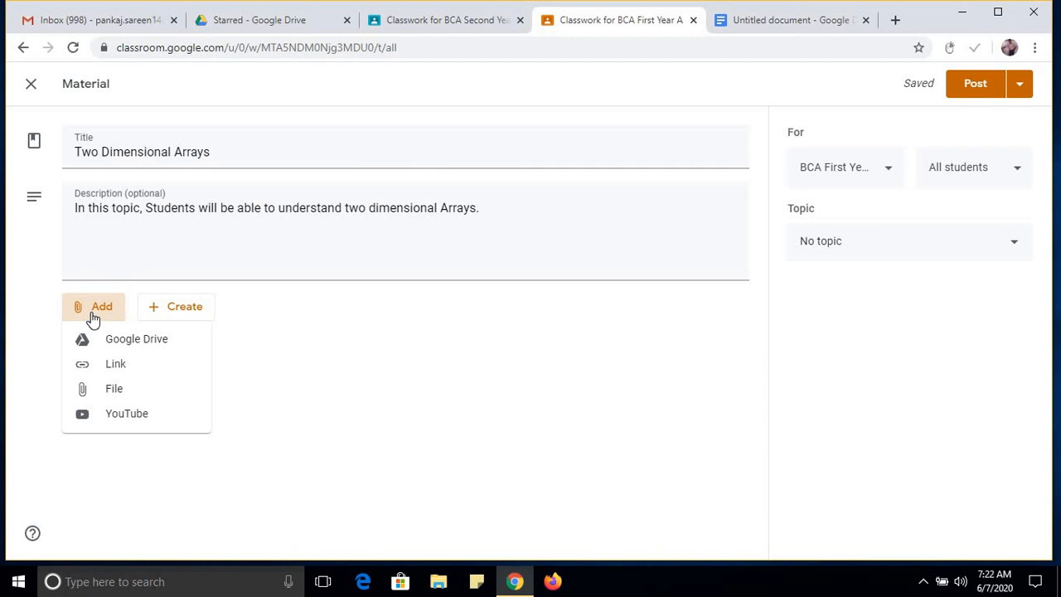
click(142, 399)
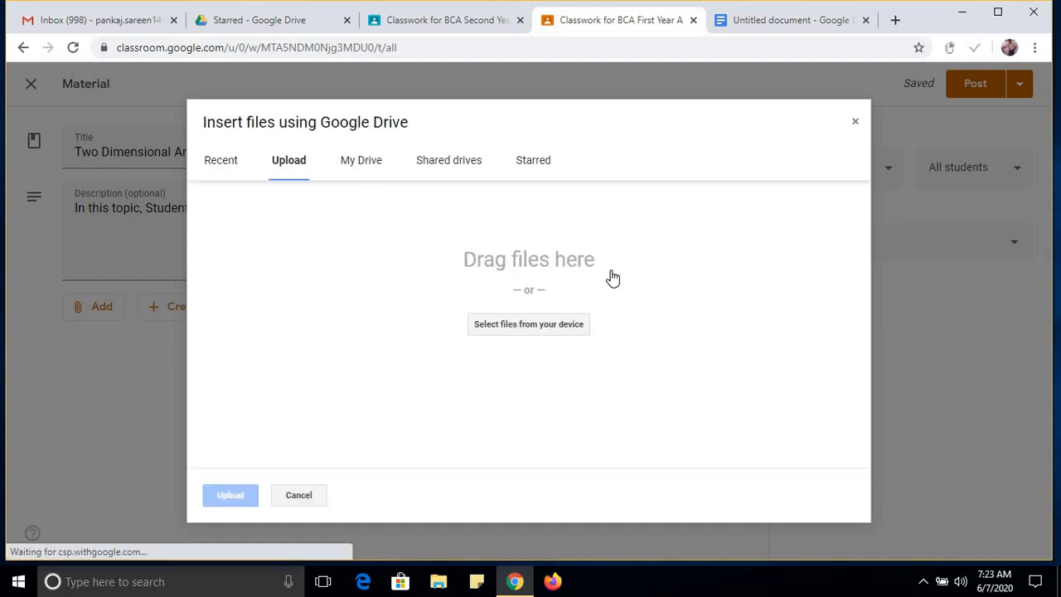
click(537, 331)
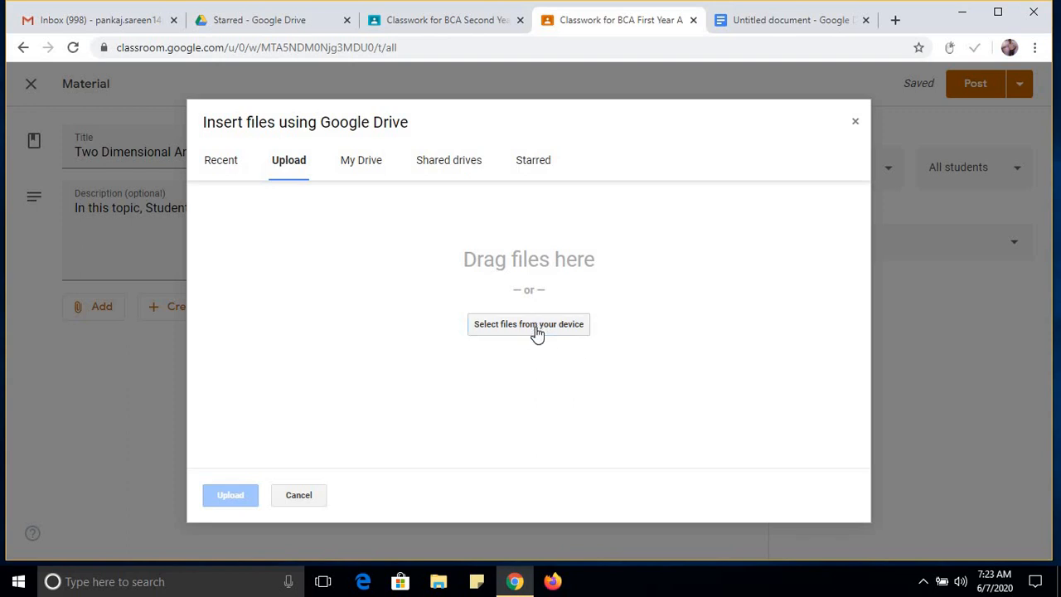
click(535, 327)
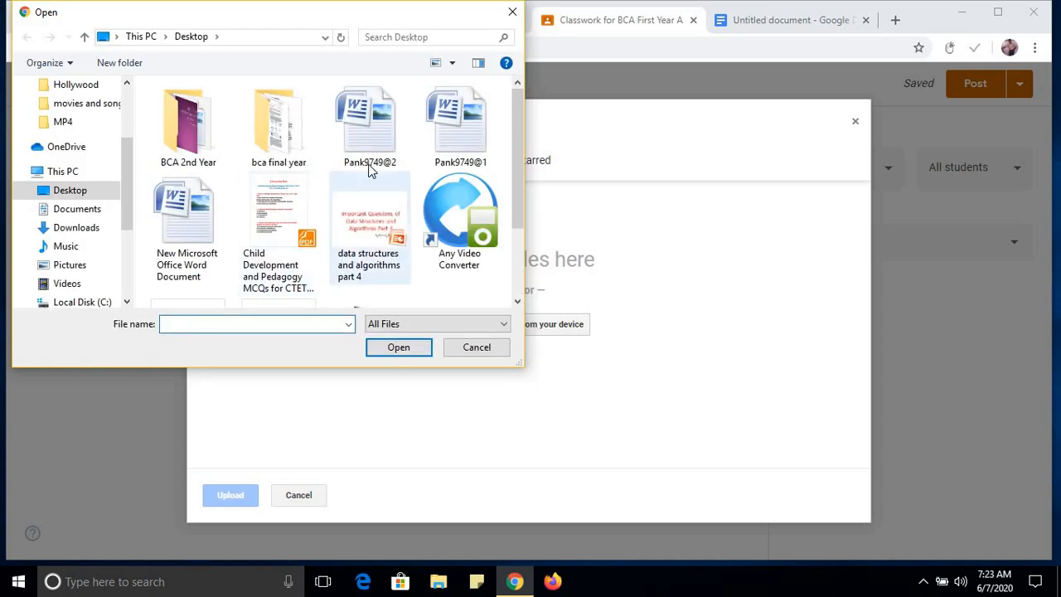
click(219, 135)
double_click(219, 135)
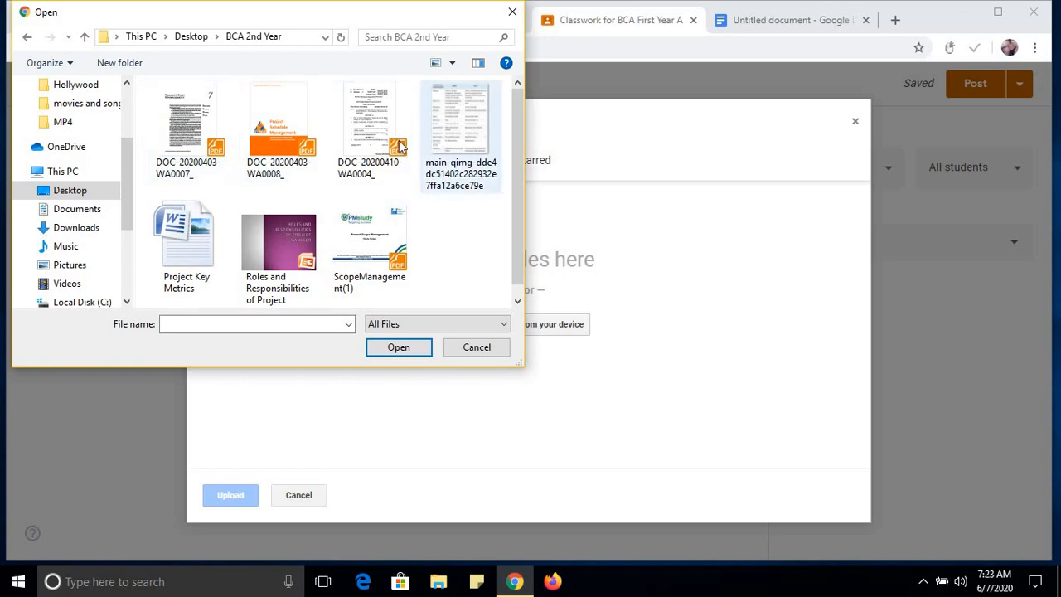
click(464, 137)
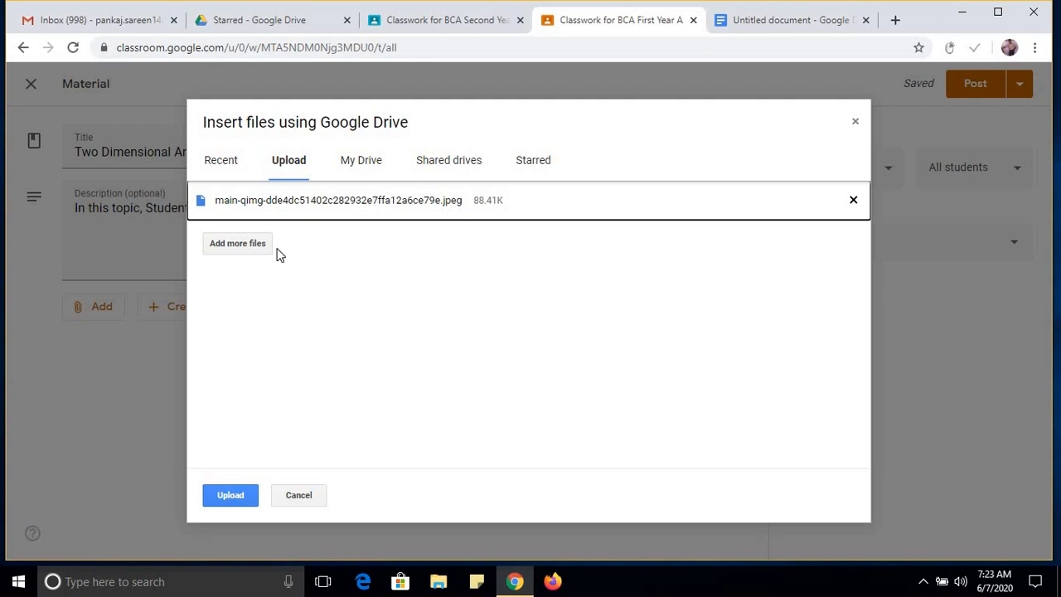
Add Roles and Responsibilities of Project Manager.pptx to the upload list and upload the chosen files to the material.
click(238, 245)
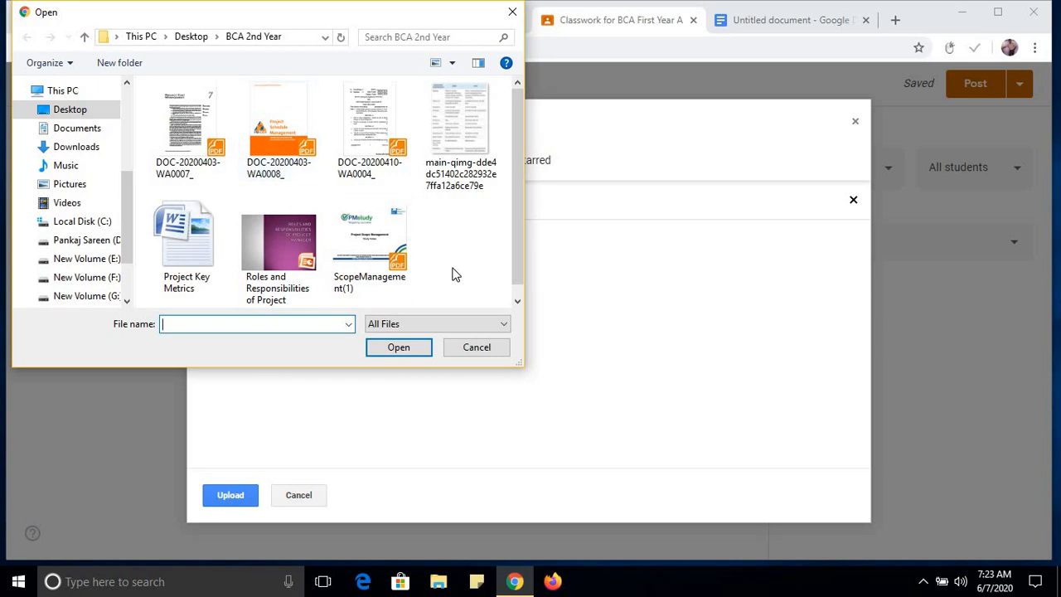
click(280, 259)
click(391, 347)
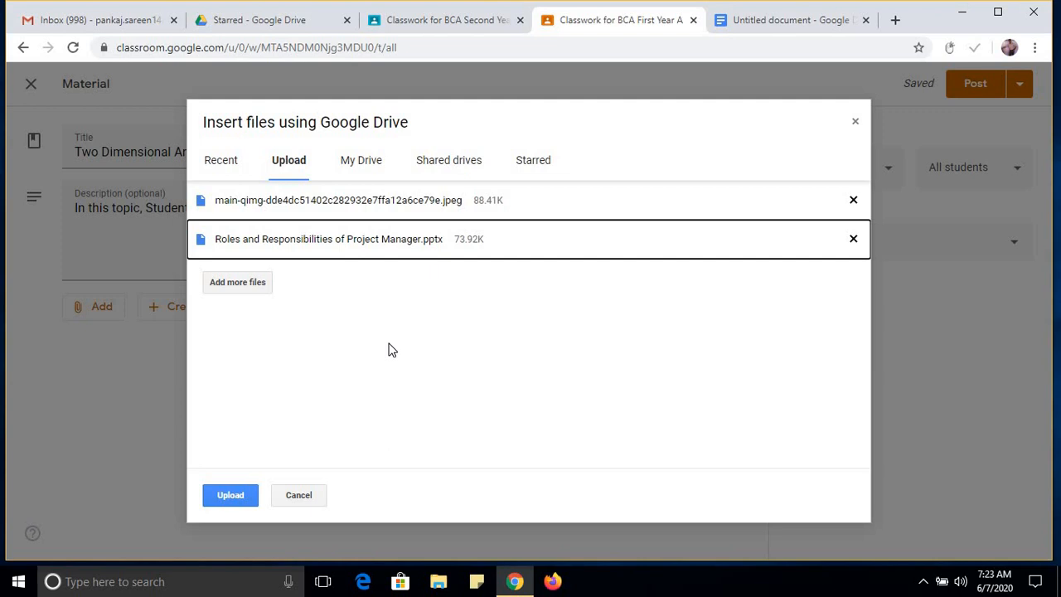
click(238, 496)
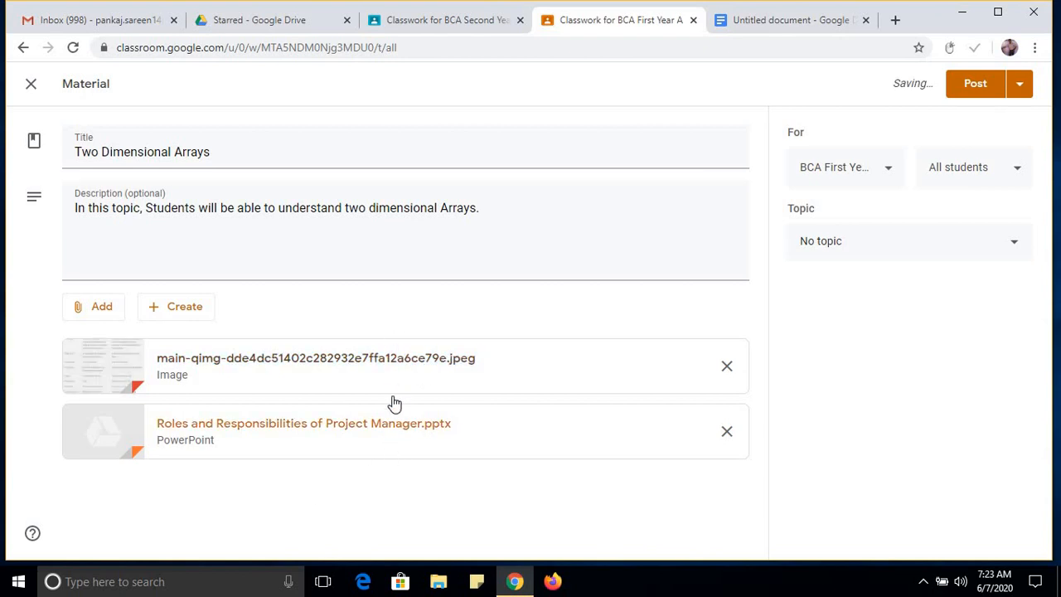
Look over the link, Google Drive and YouTube URL attachment options without attaching anything.
click(92, 309)
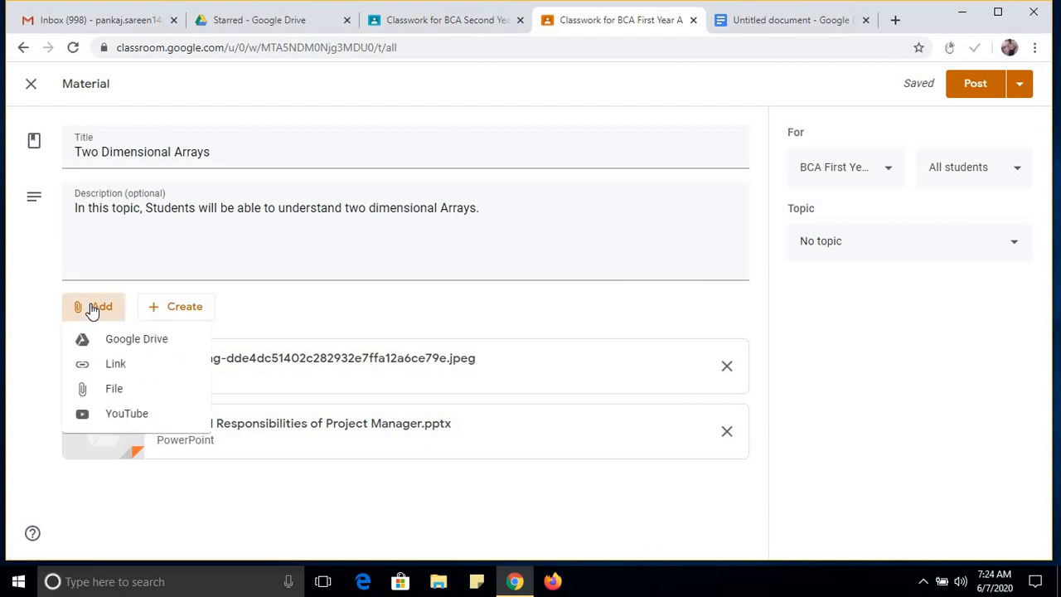
click(127, 369)
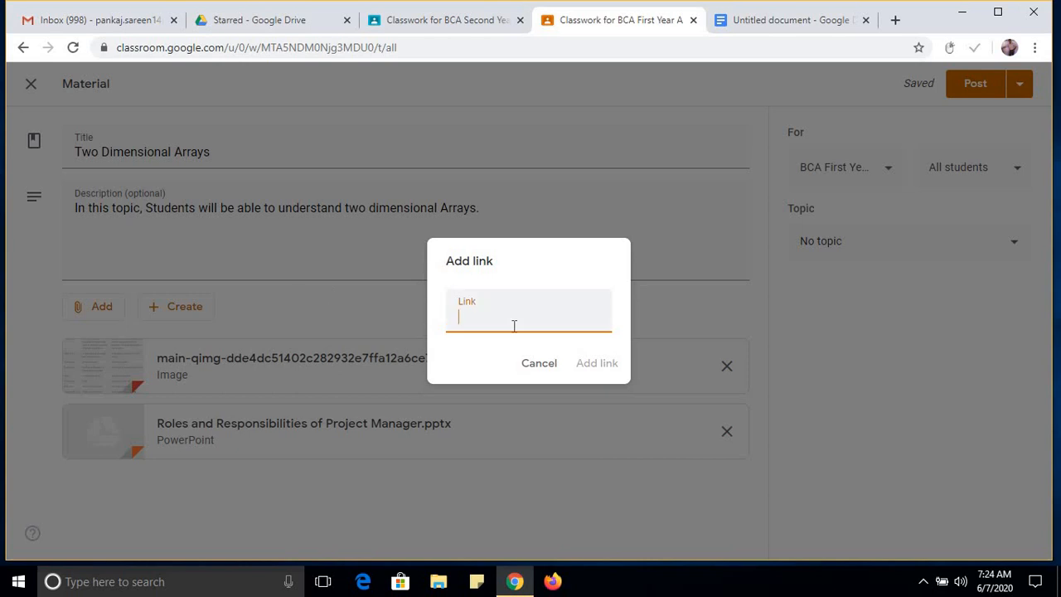
click(529, 363)
click(104, 315)
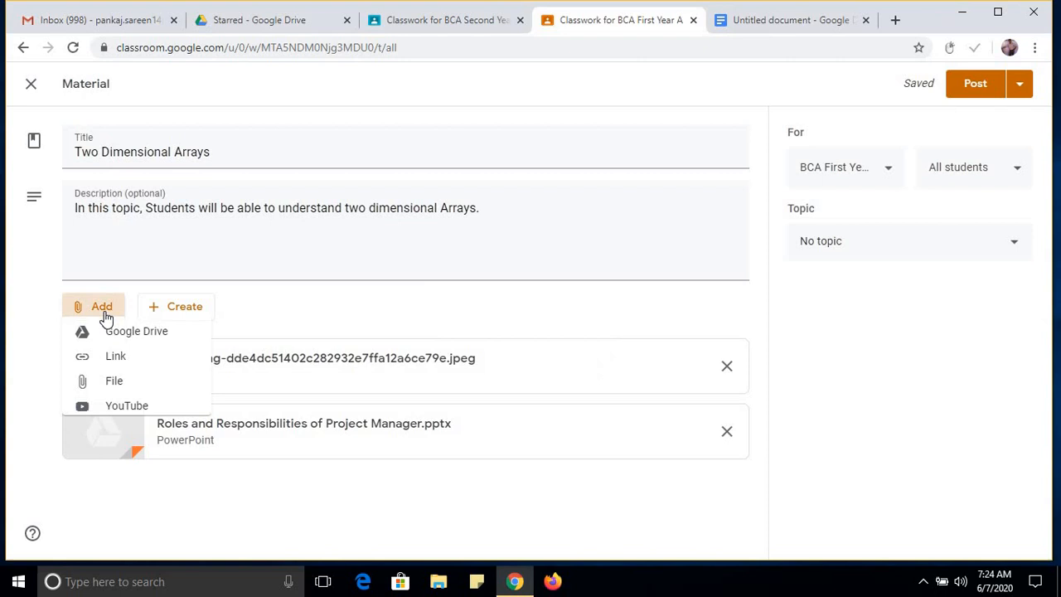
click(122, 342)
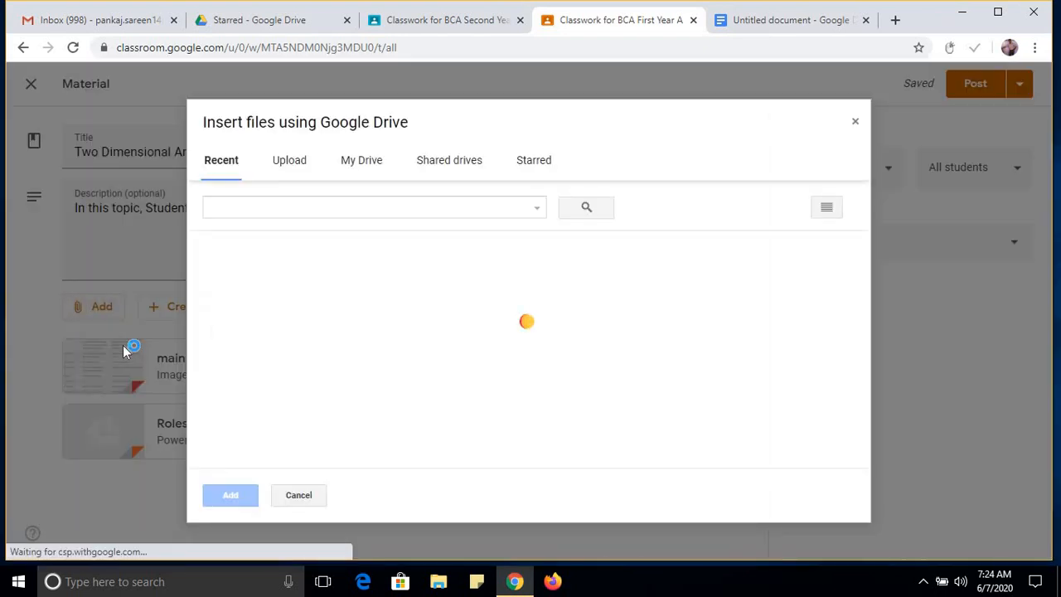
click(358, 160)
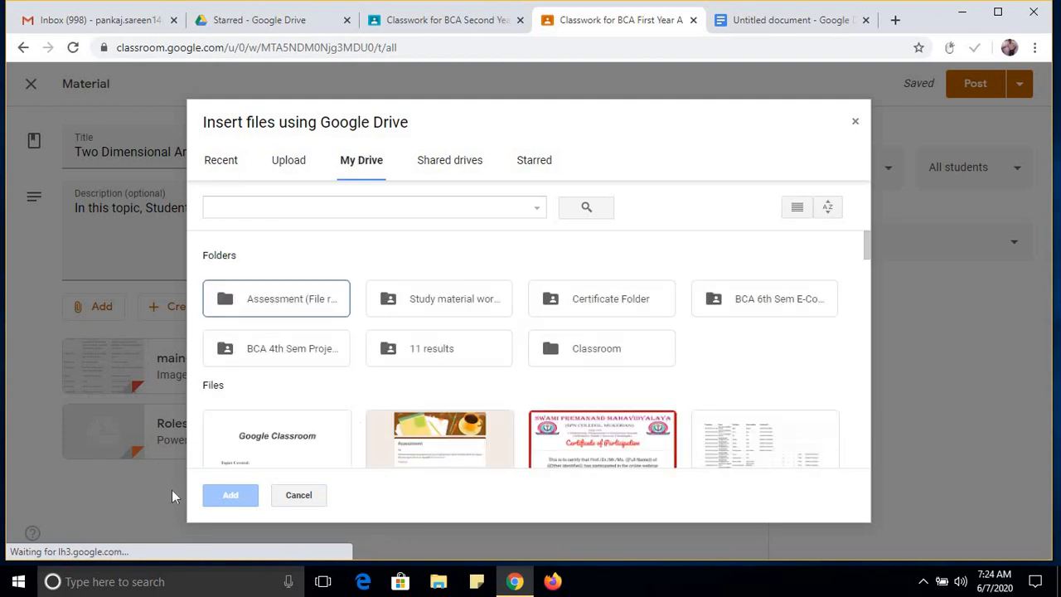
click(295, 497)
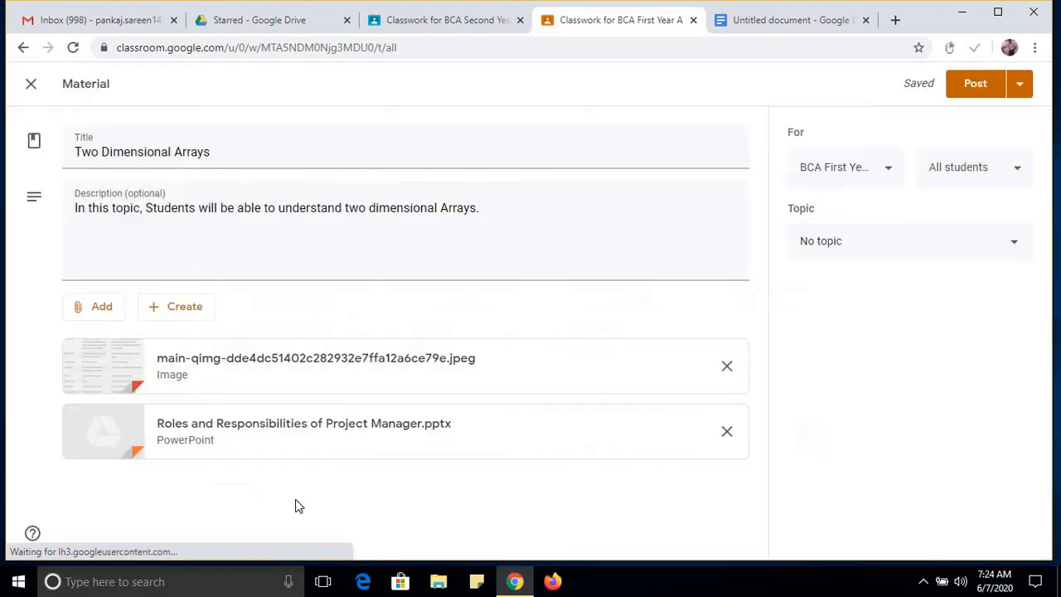
click(94, 313)
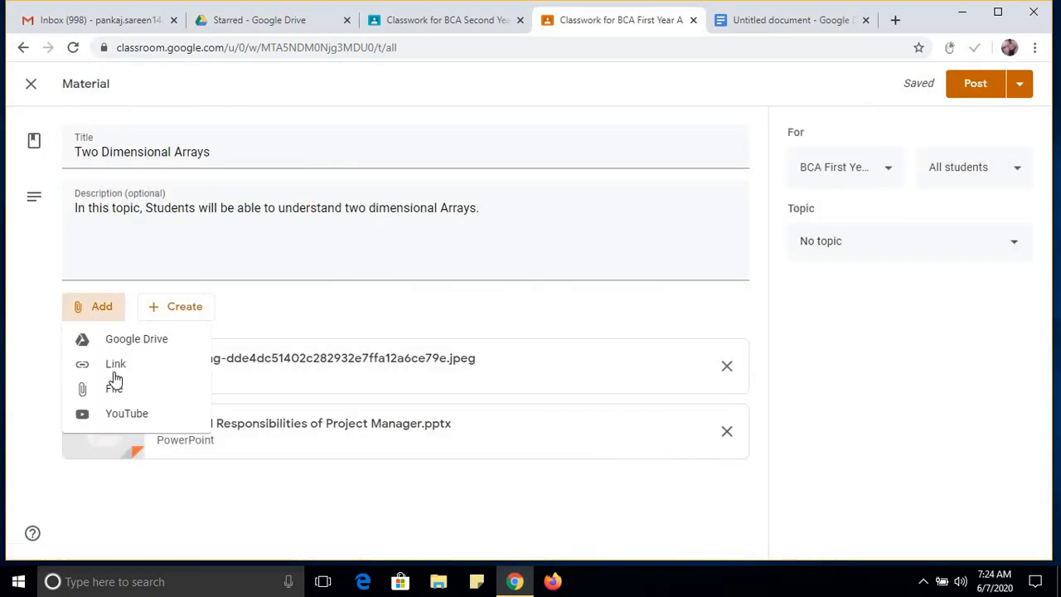
click(141, 418)
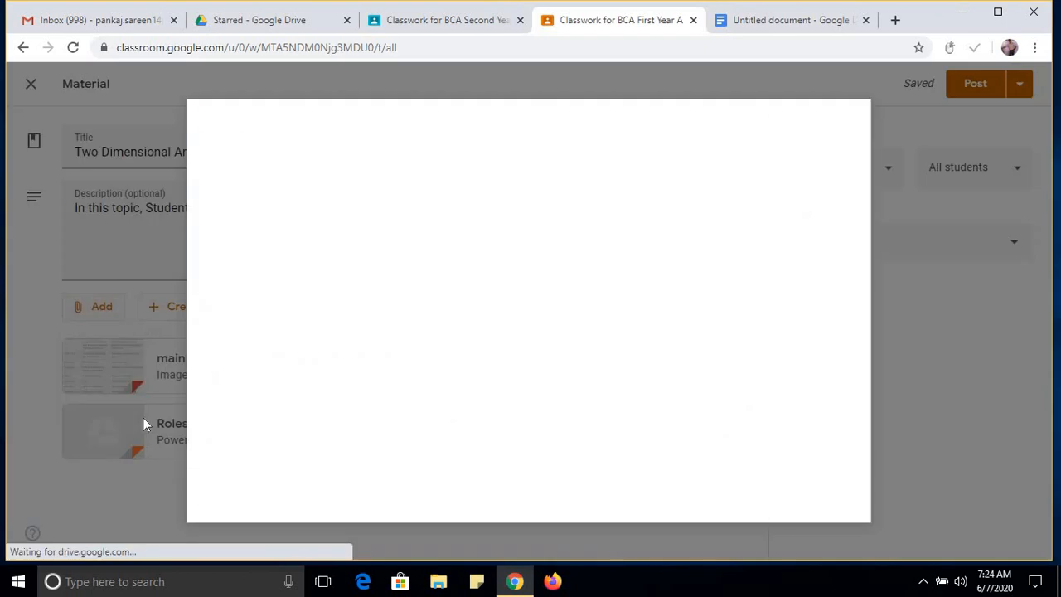
click(309, 160)
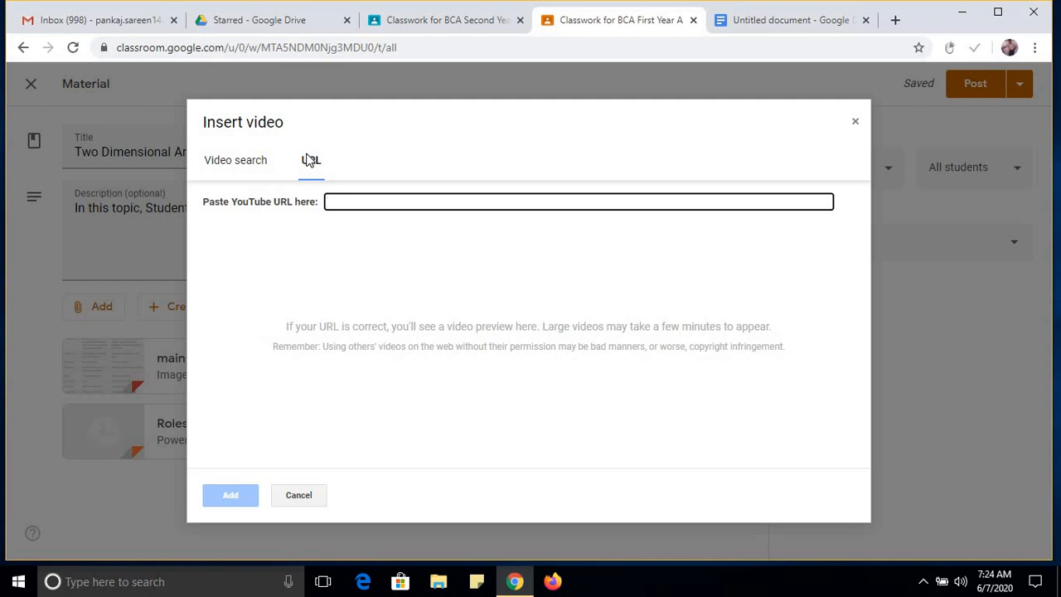
click(296, 494)
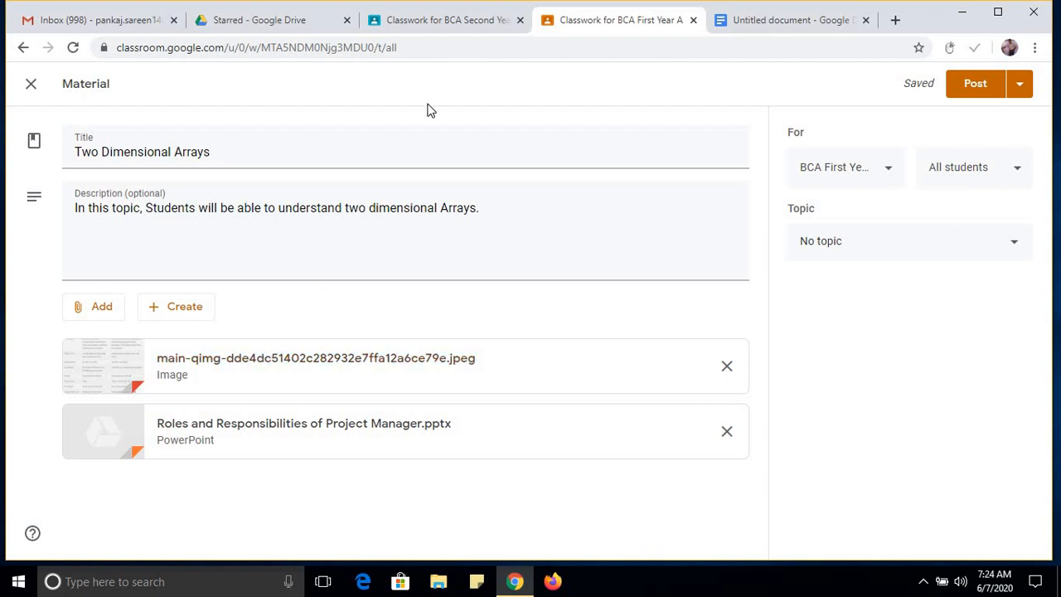
Open the Project Cost Management material of BCA Second Year for editing and review its attachments as an example.
click(452, 35)
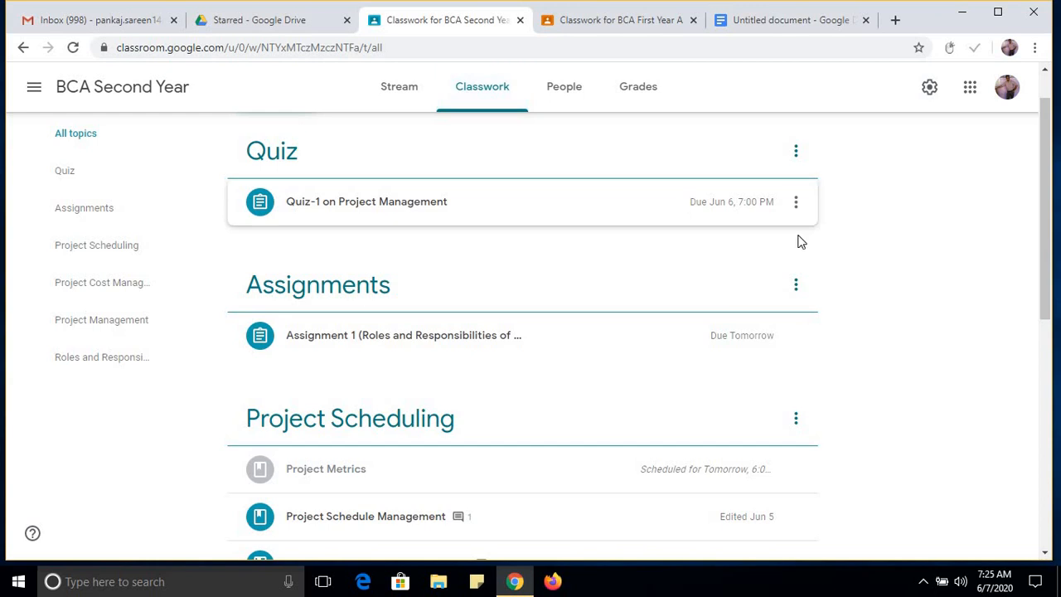
scroll(1051, 284, down, 1)
scroll(1050, 283, down, 2)
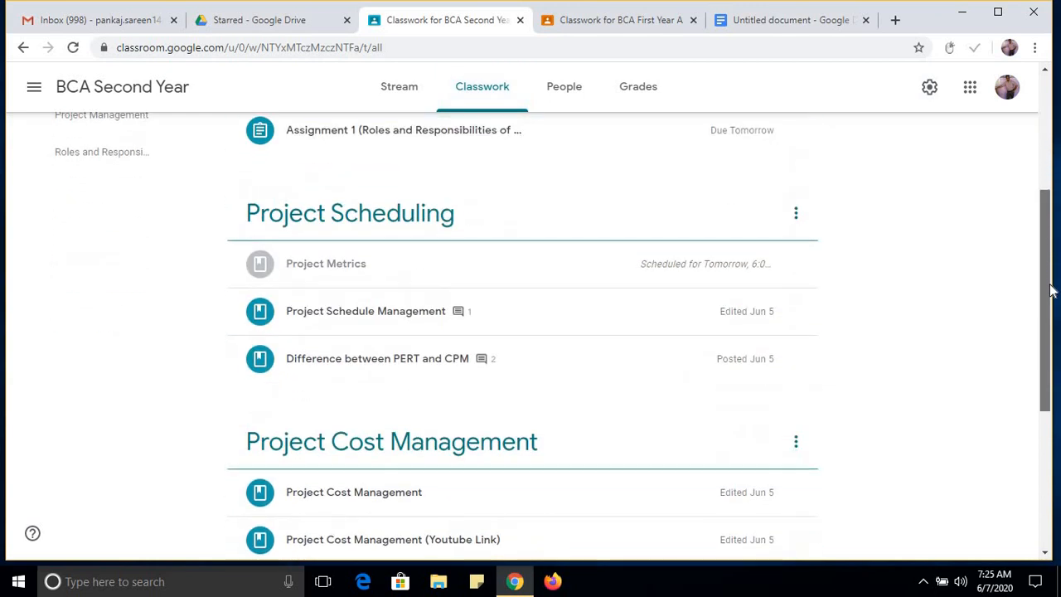
scroll(1050, 311, down, 1)
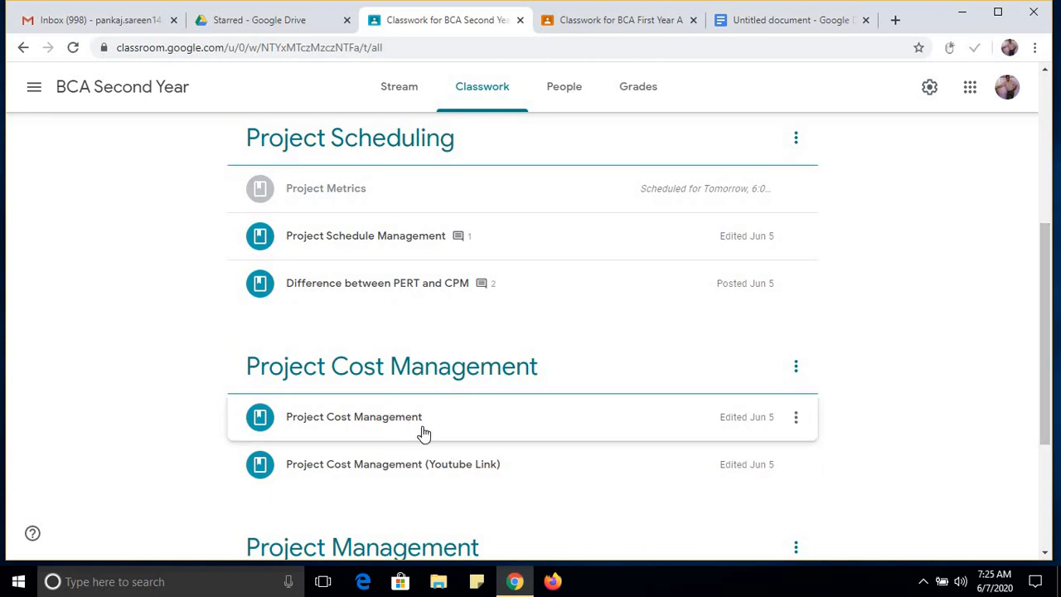
click(796, 419)
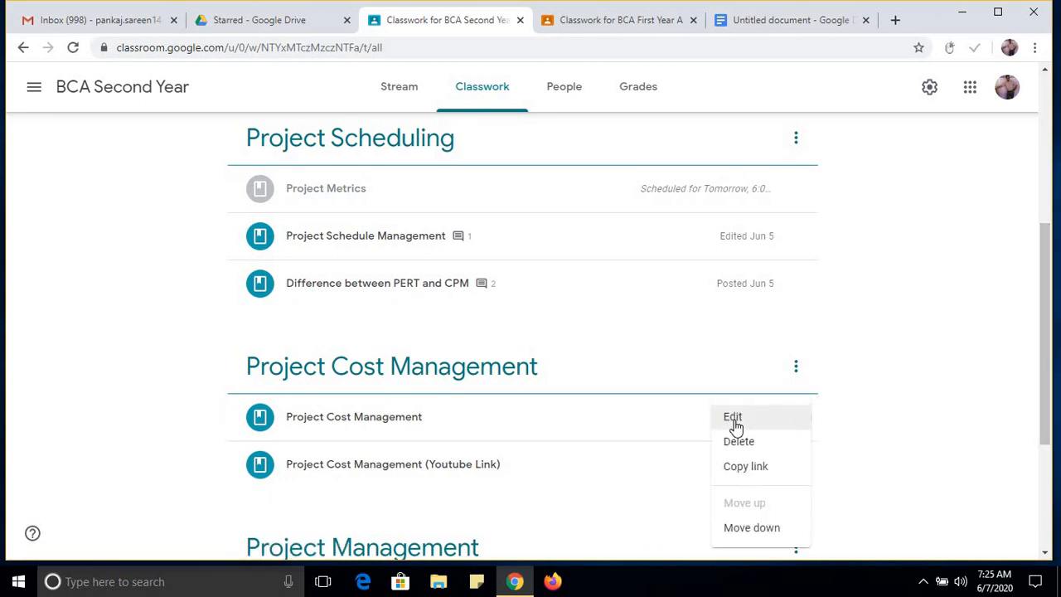
click(734, 427)
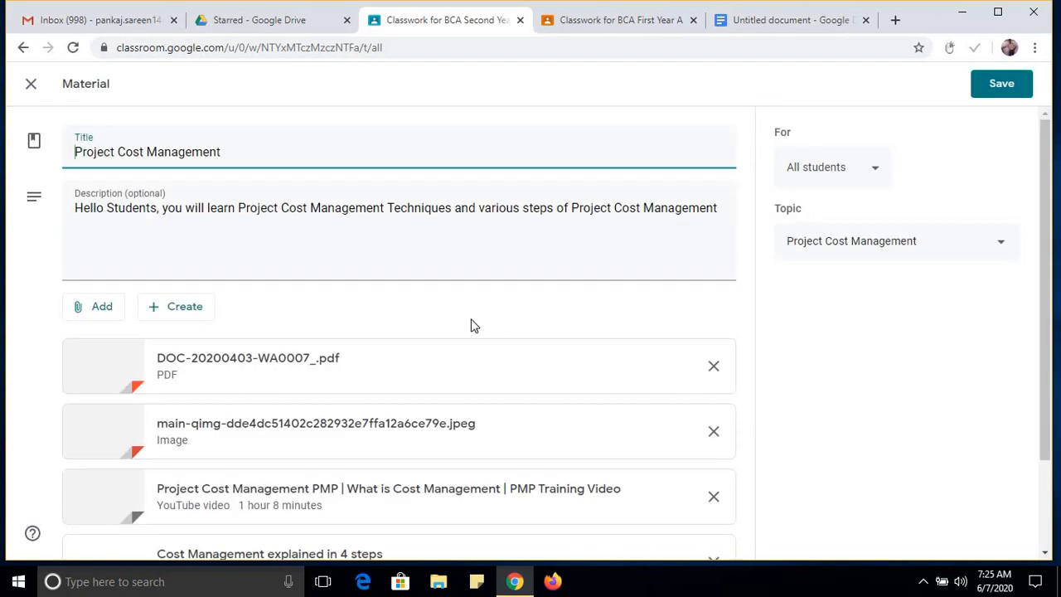
scroll(1047, 319, down, 2)
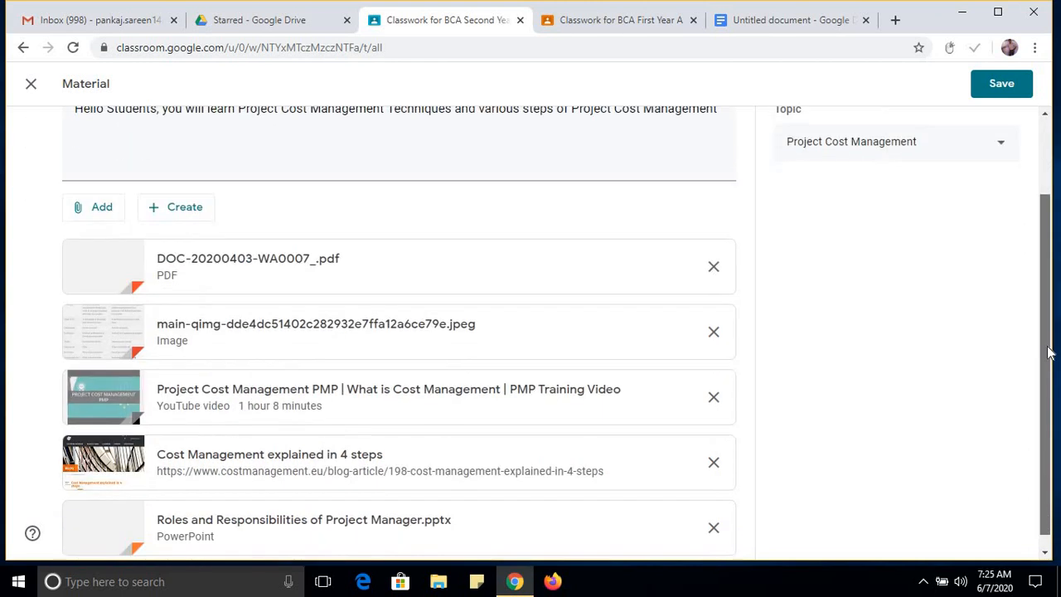
scroll(360, 504, down, 1)
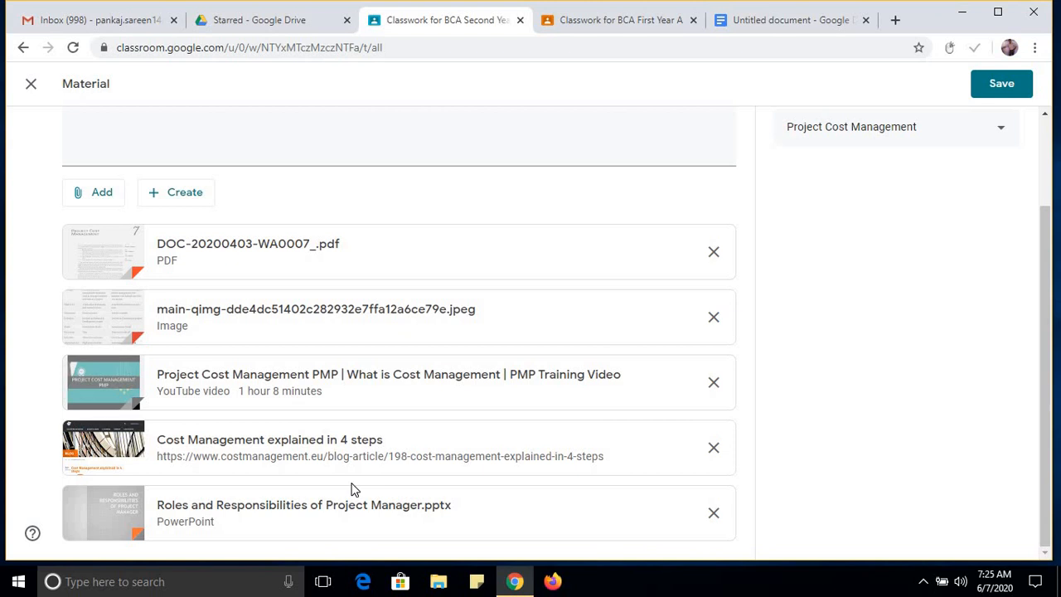
Return to the Two Dimensional Arrays material in BCA First Year and assign it to the Arrays topic.
click(628, 23)
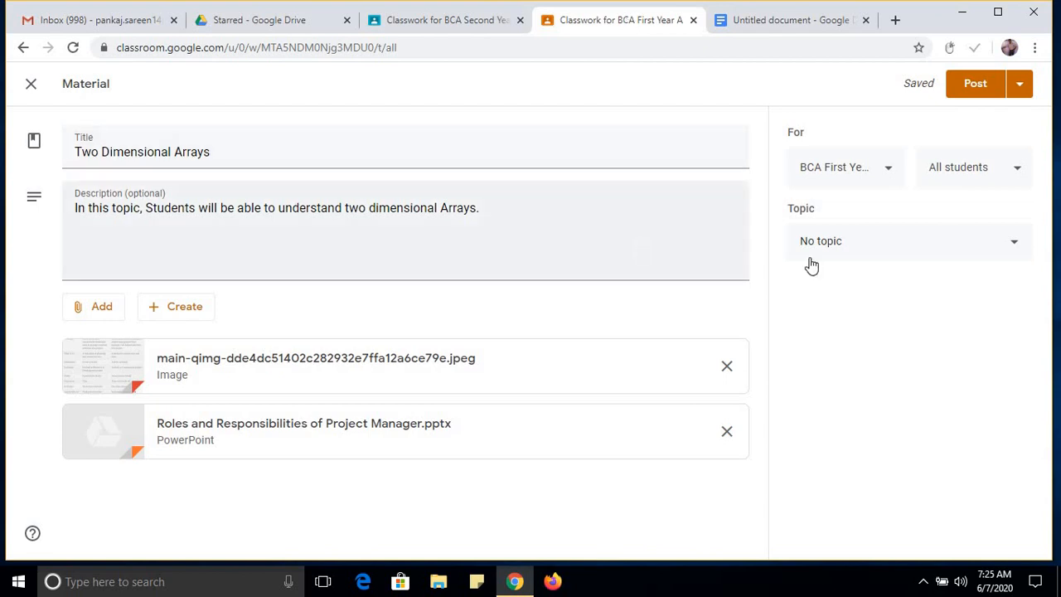
click(857, 248)
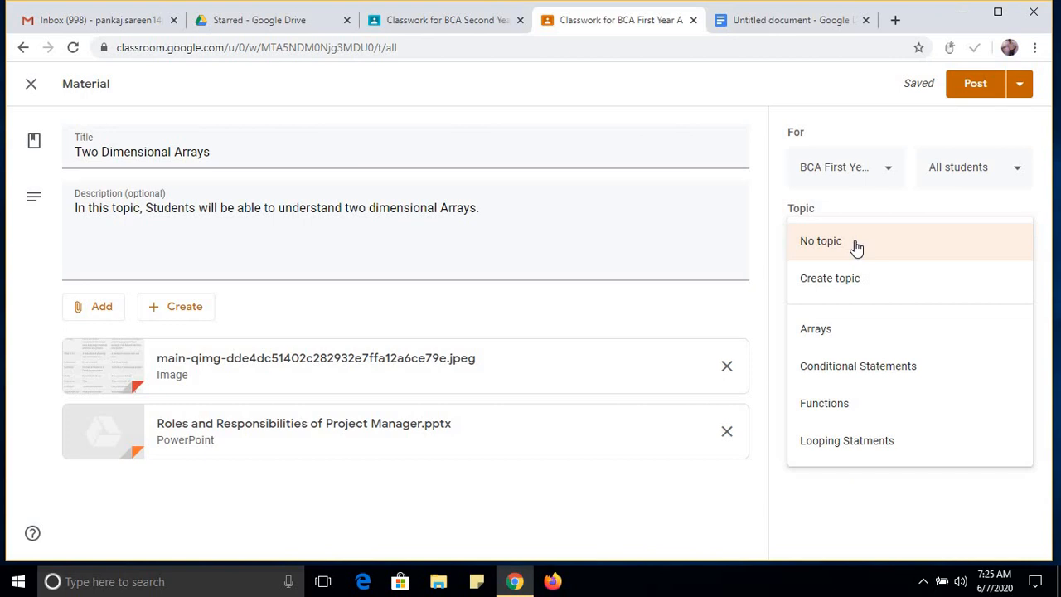
click(836, 335)
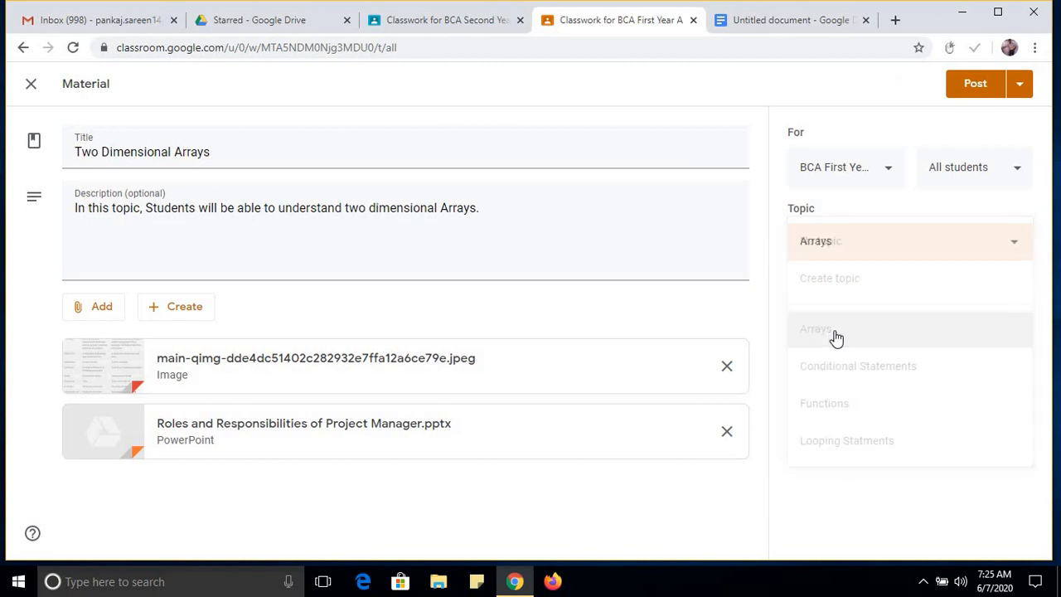
Review the class and student audience choices for the Two Dimensional Arrays material.
click(874, 183)
click(868, 184)
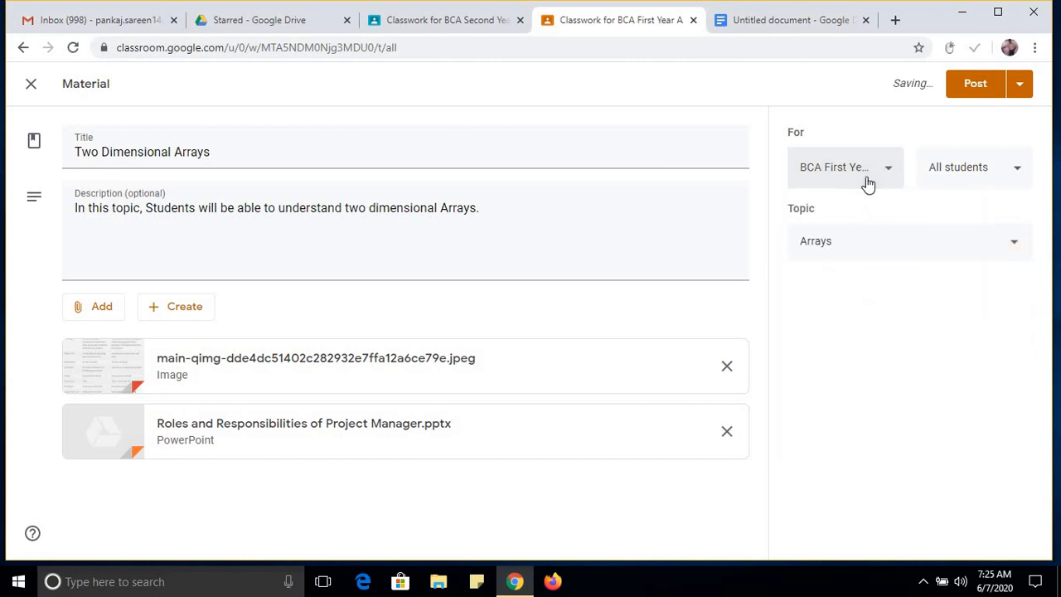
click(958, 179)
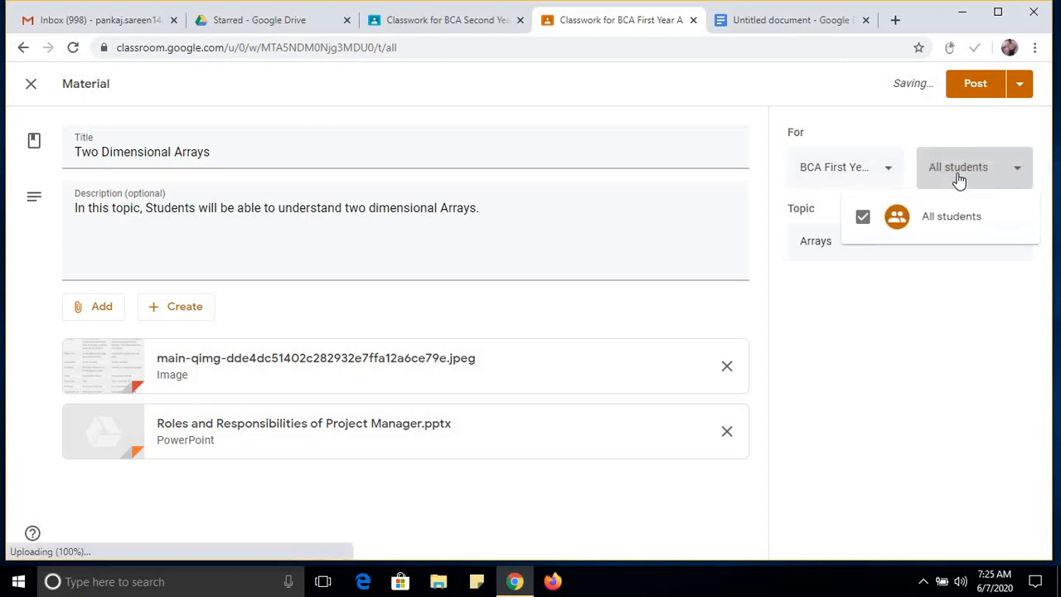
click(976, 179)
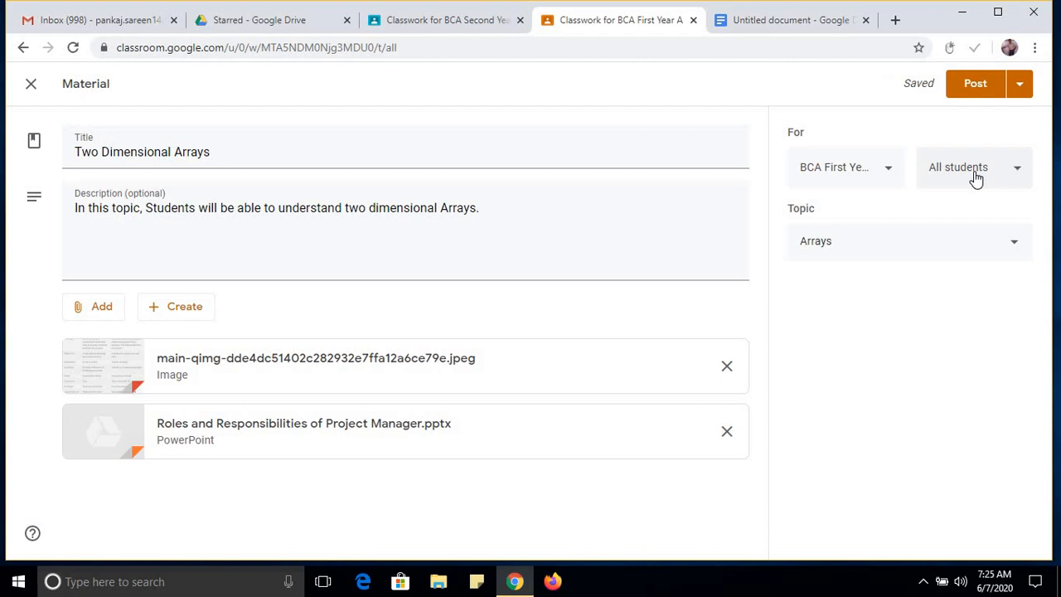
click(976, 179)
click(975, 178)
Schedule the Two Dimensional Arrays material for Jun 10, 2020 at 8:00 AM.
click(1018, 87)
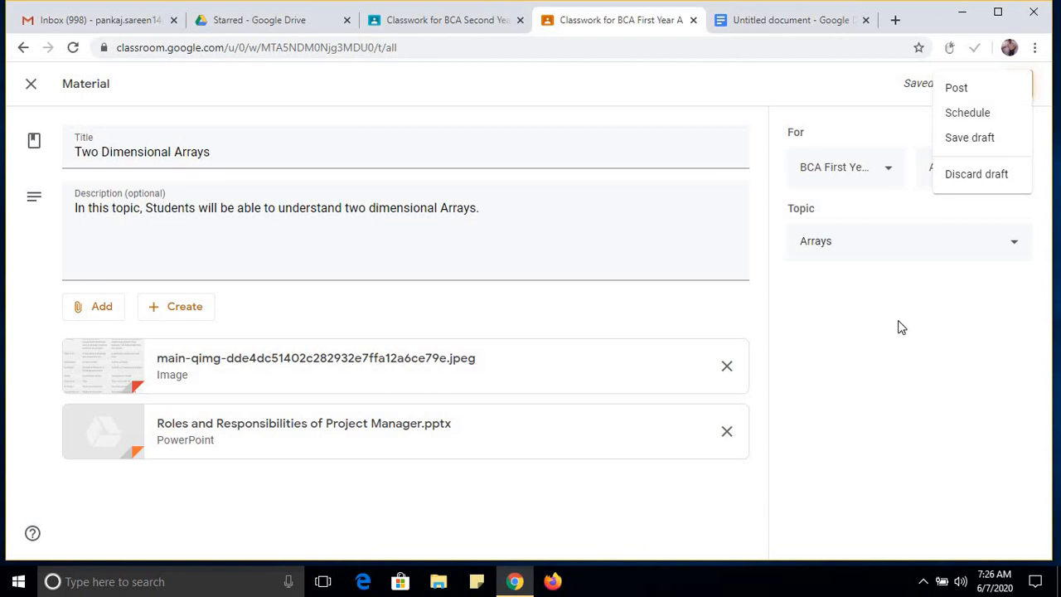
click(988, 115)
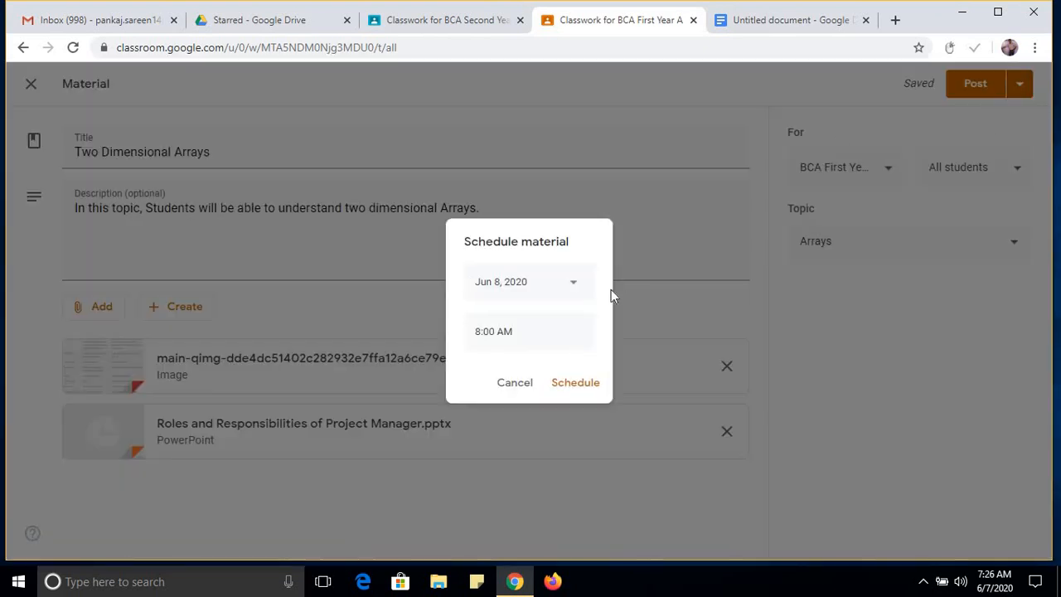
click(543, 298)
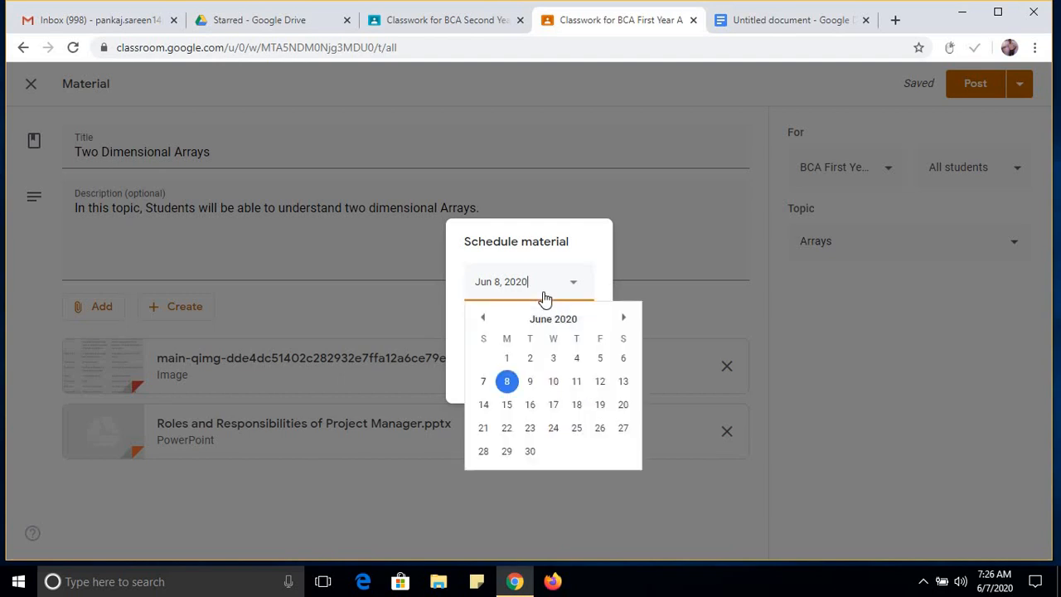
click(553, 383)
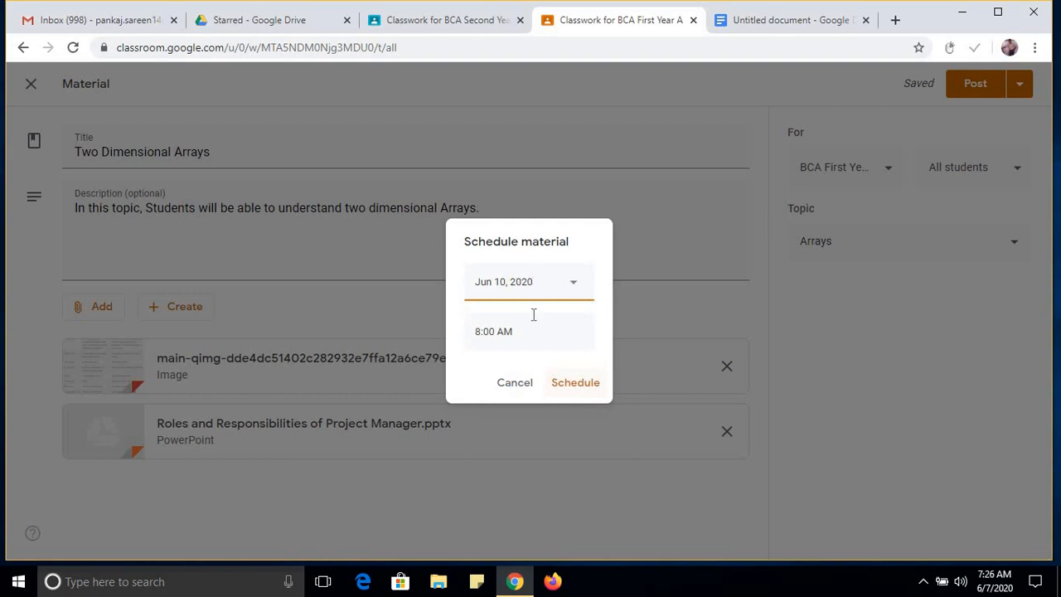
click(577, 385)
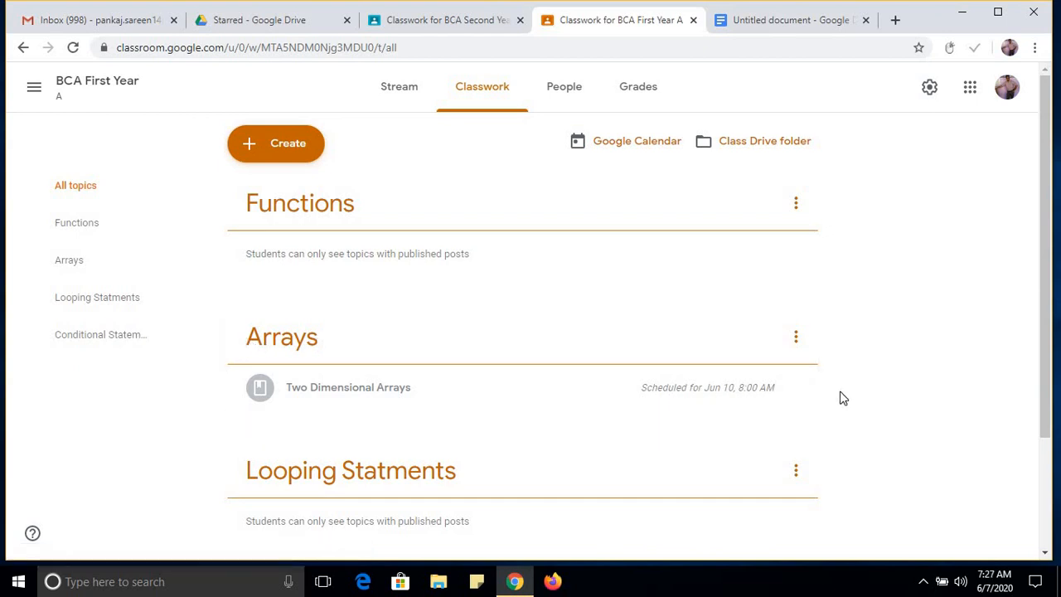
Maximize the browser window and compare the BCA First Year classwork with BCA Second Year's, closing the open Project Cost Management material.
scroll(879, 422, down, 2)
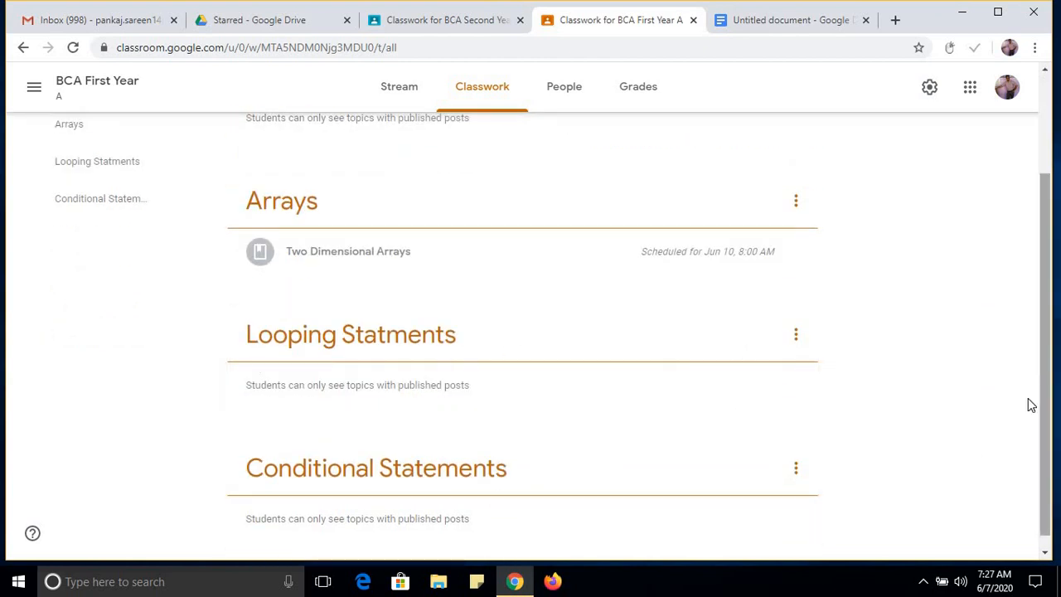
drag(1051, 409, 1038, 397)
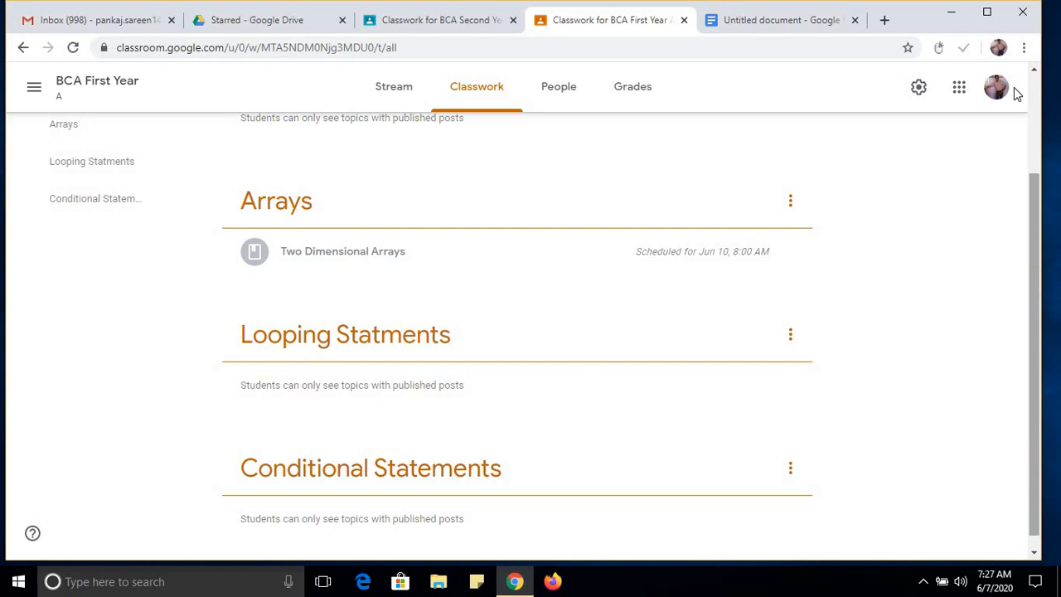
click(985, 14)
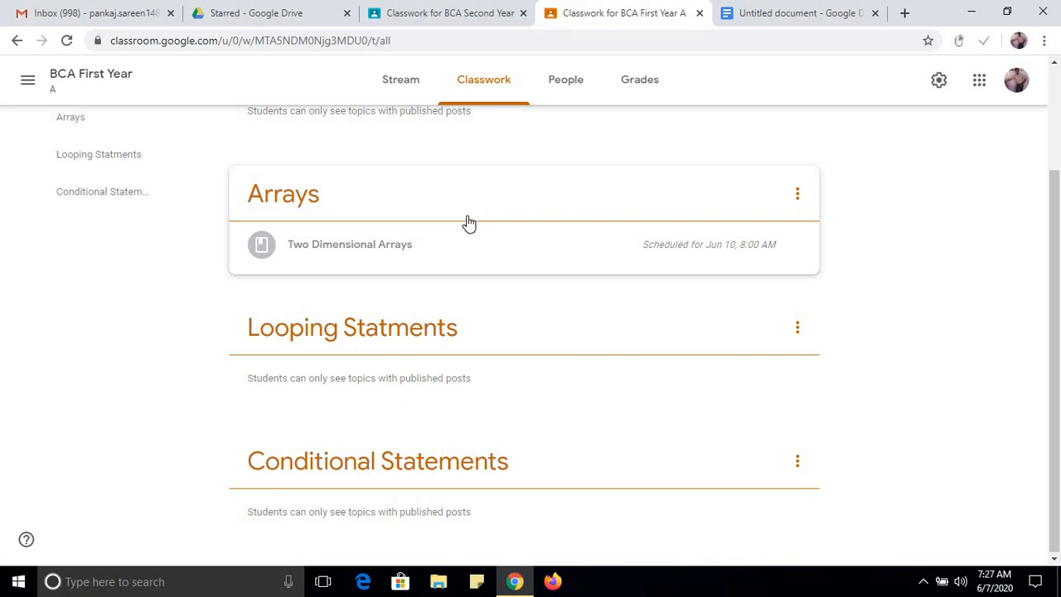
click(442, 14)
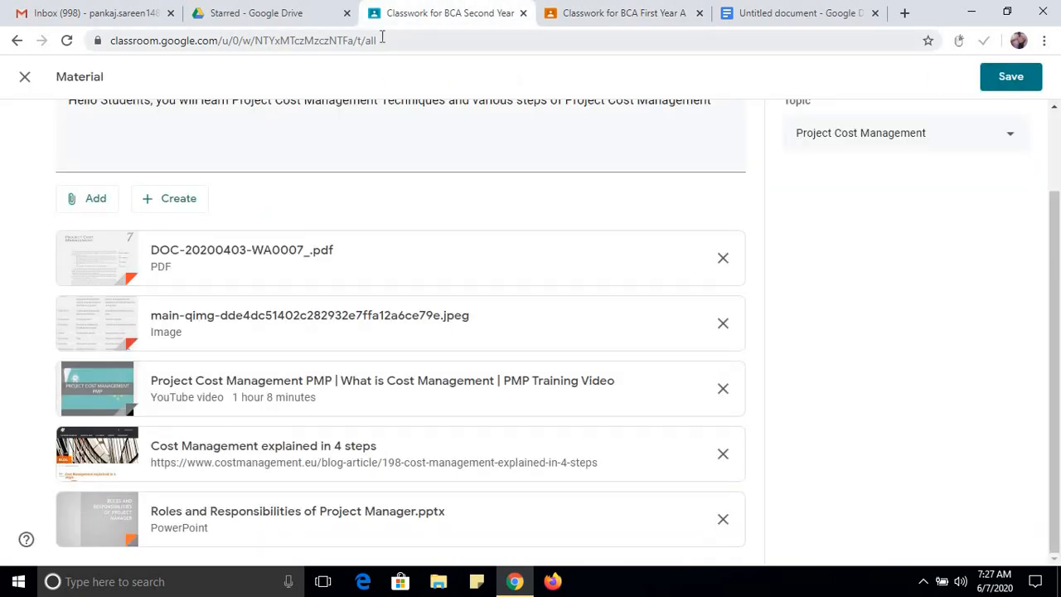
click(24, 79)
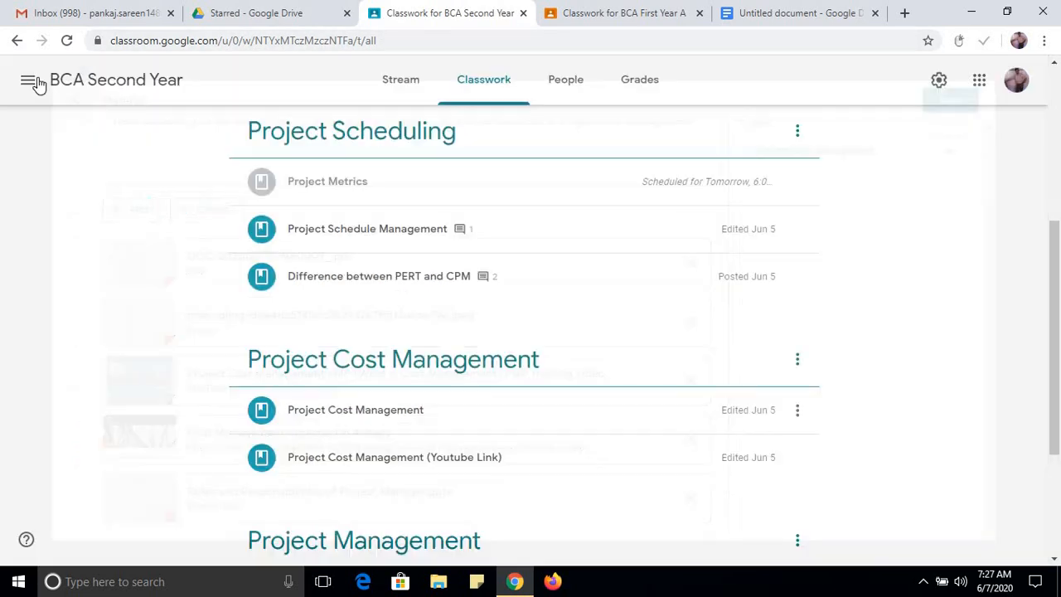
drag(1053, 365, 646, 460)
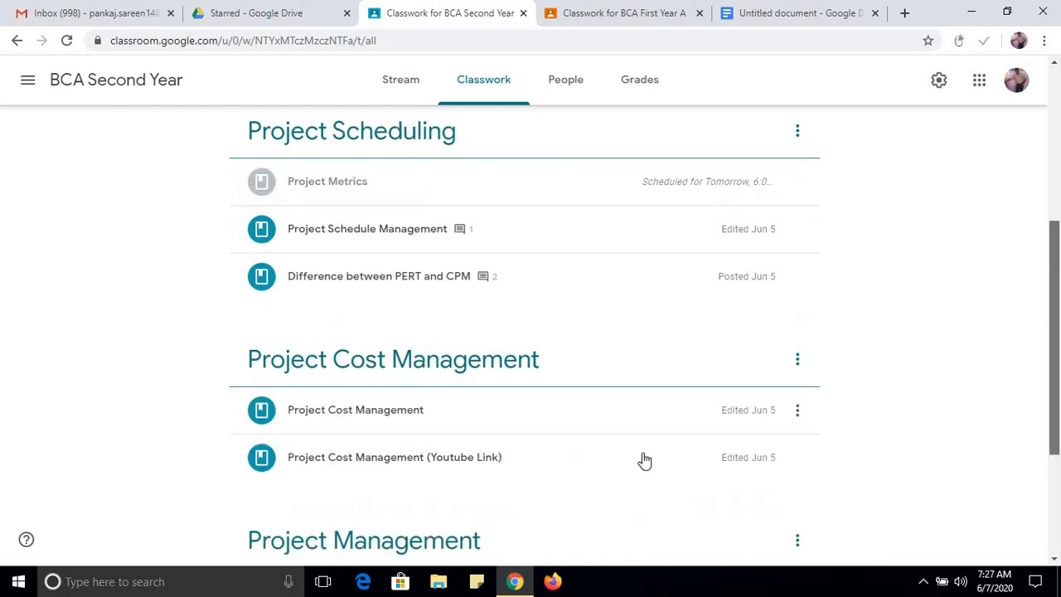
click(599, 16)
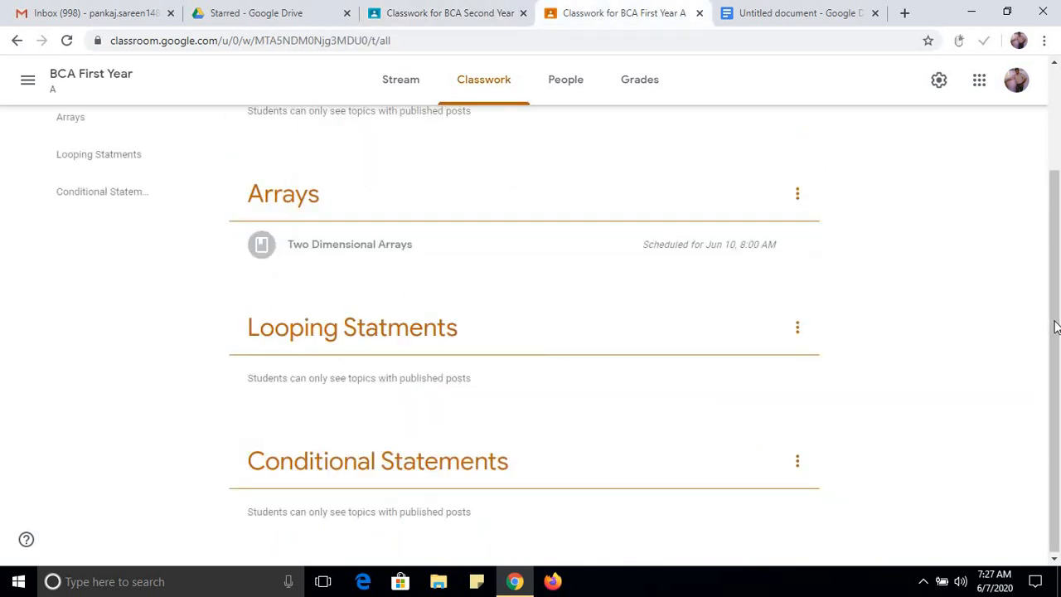
Create a new assignment in BCA First Year titled "Create a Program to add two arrays".
scroll(647, 212, up, 2)
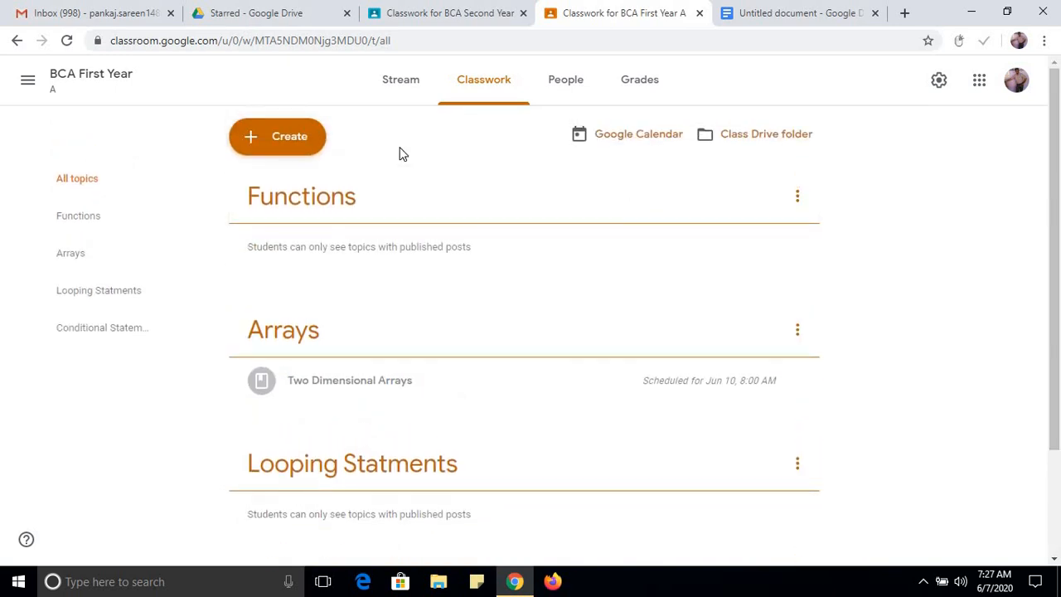
click(280, 145)
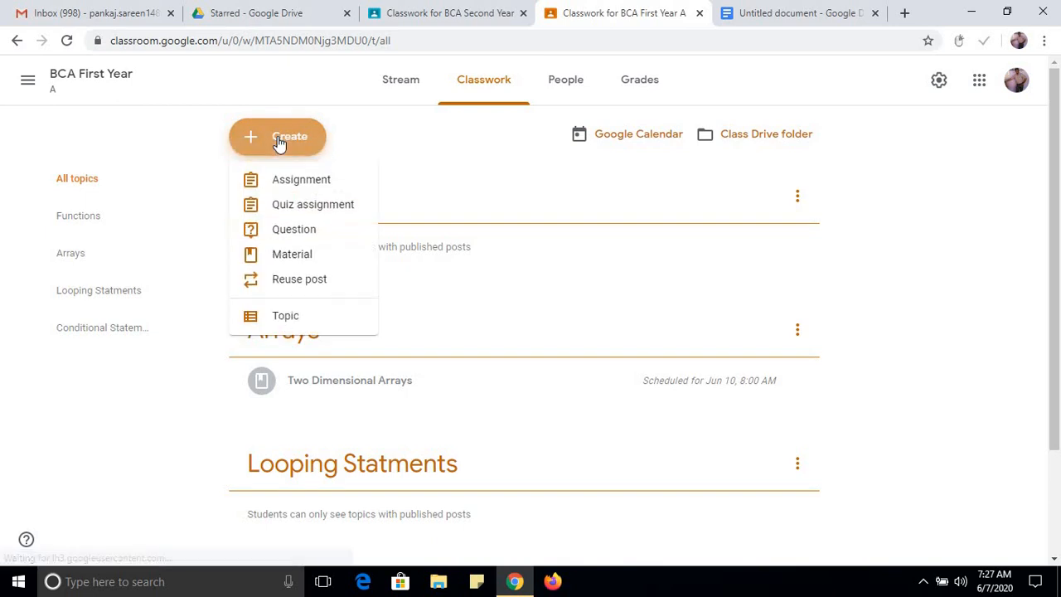
click(315, 188)
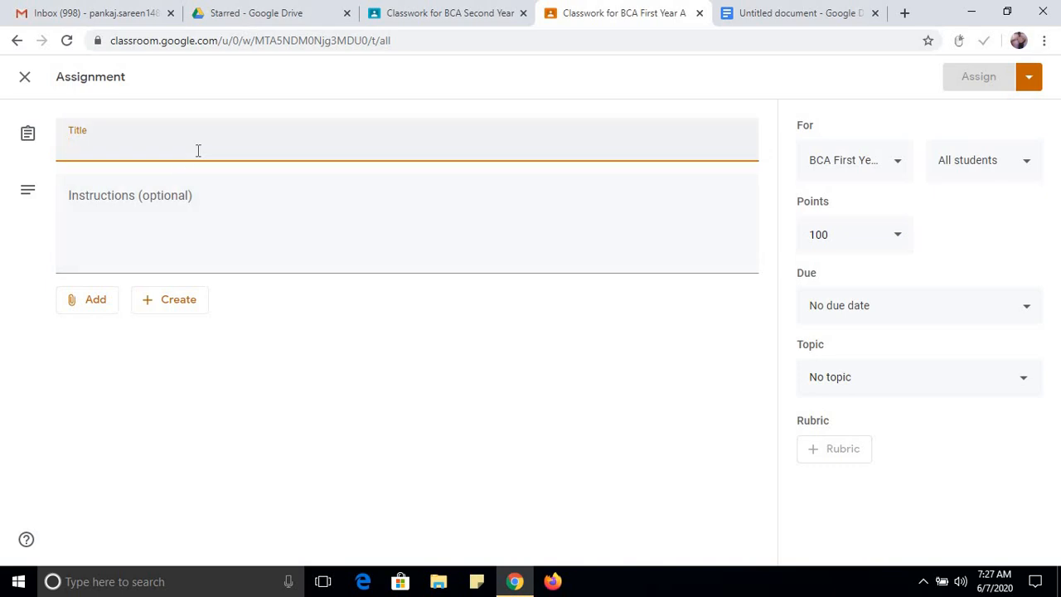
text(Create)
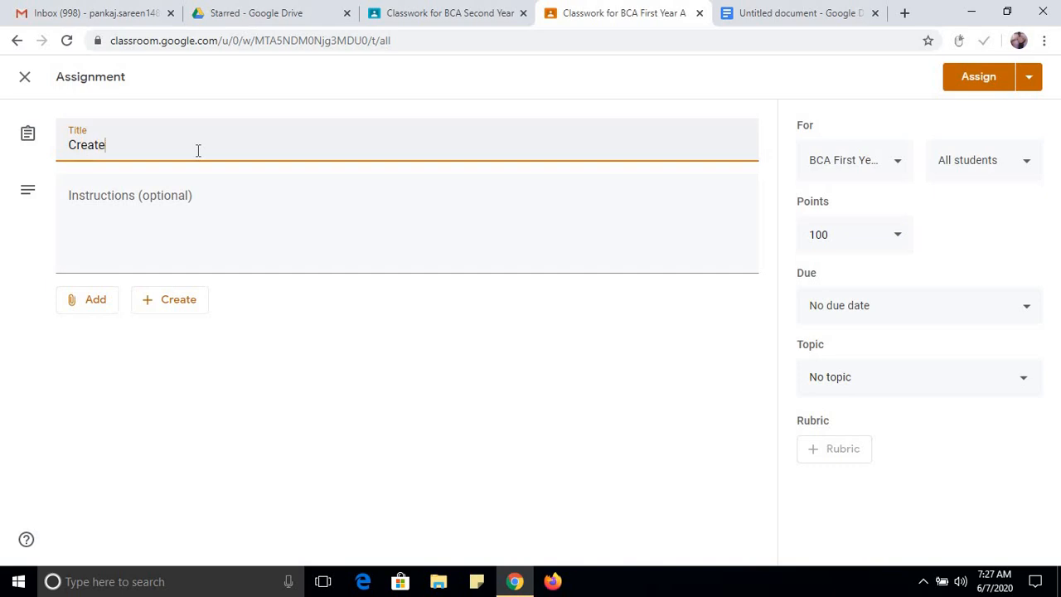
text( a)
text( Program)
text( to s)
text(add two )
text(m)
key(BackSpace)
text(arrays)
Add the assignment instructions "Please give the output as well".
click(175, 213)
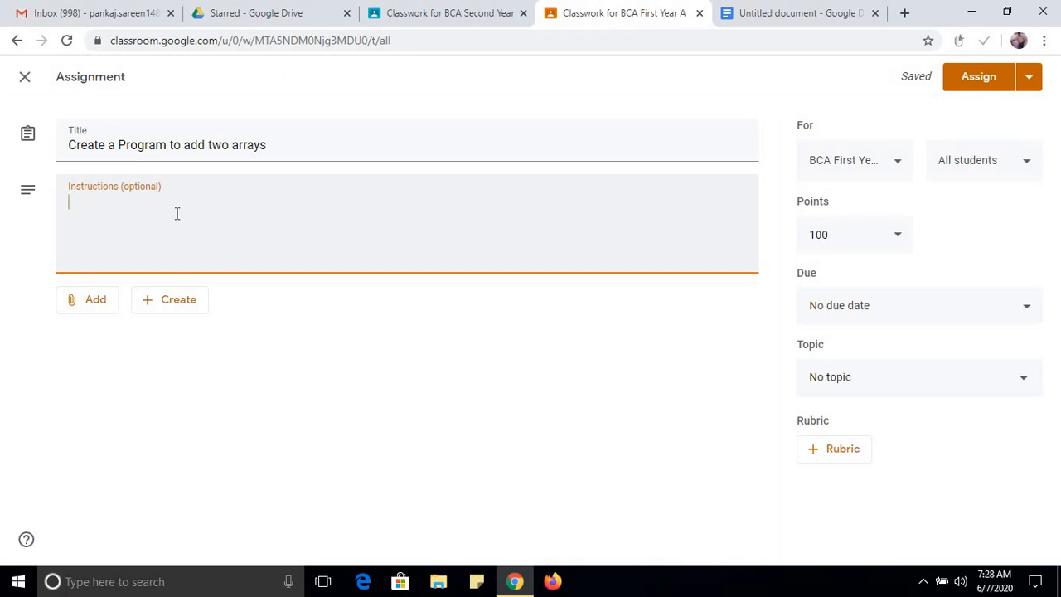
text(Please give the )
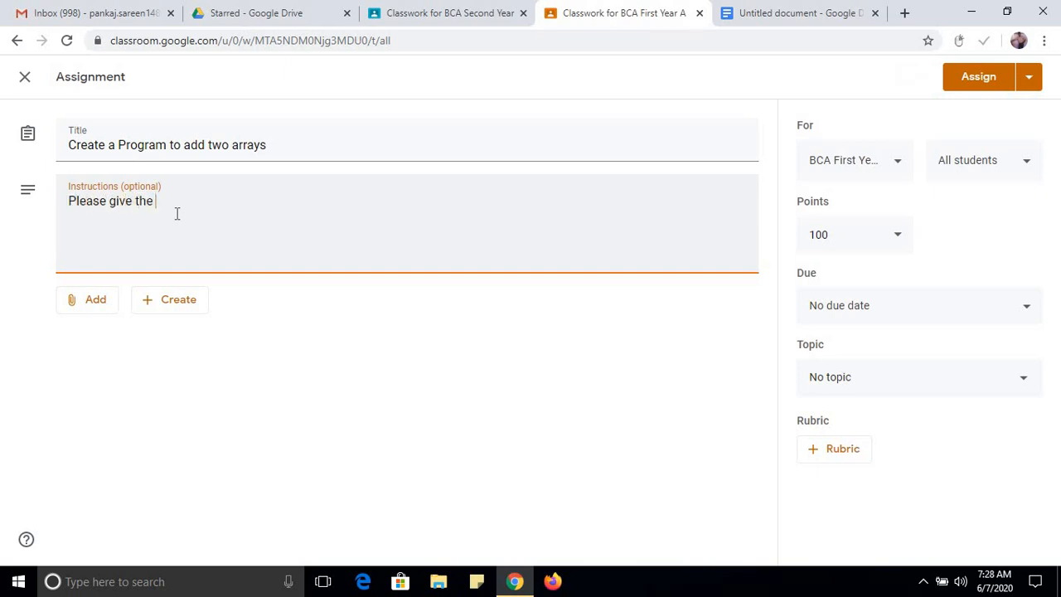
text(output as well)
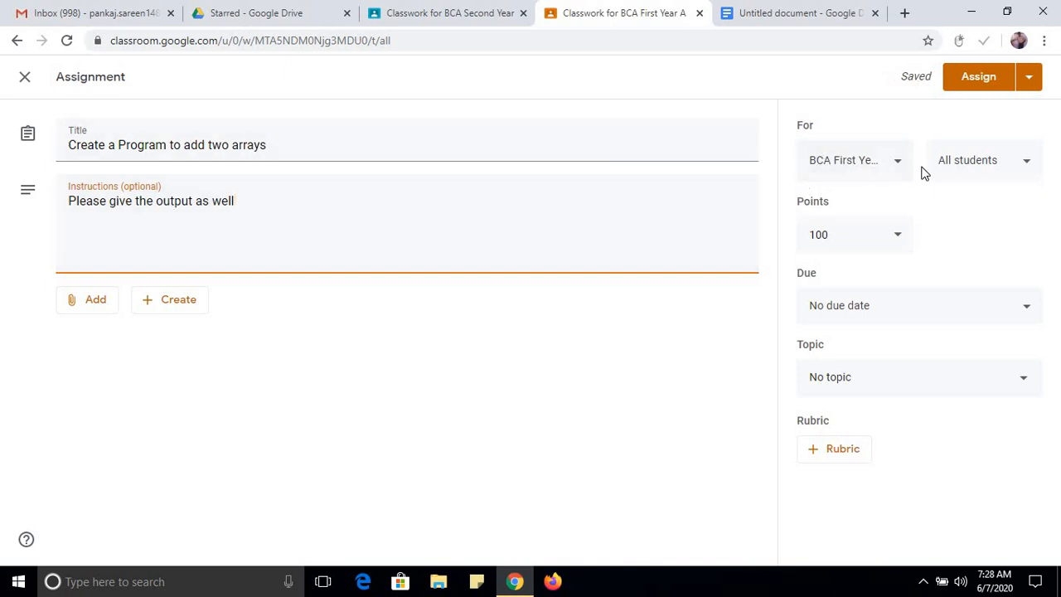
Set the assignment's points to 20.
click(867, 240)
drag(867, 242, 809, 242)
text(20)
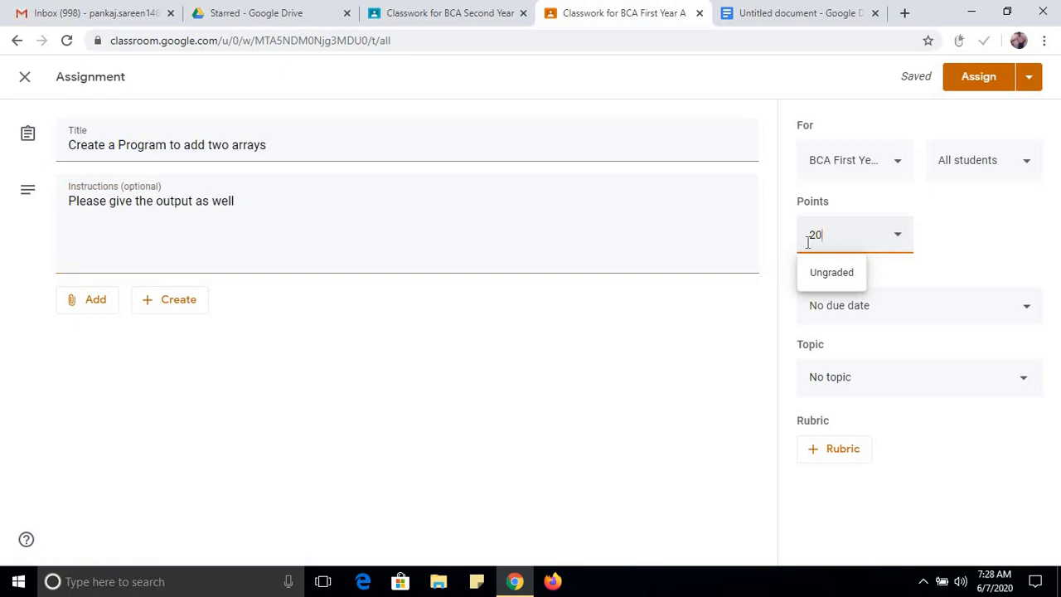
click(701, 380)
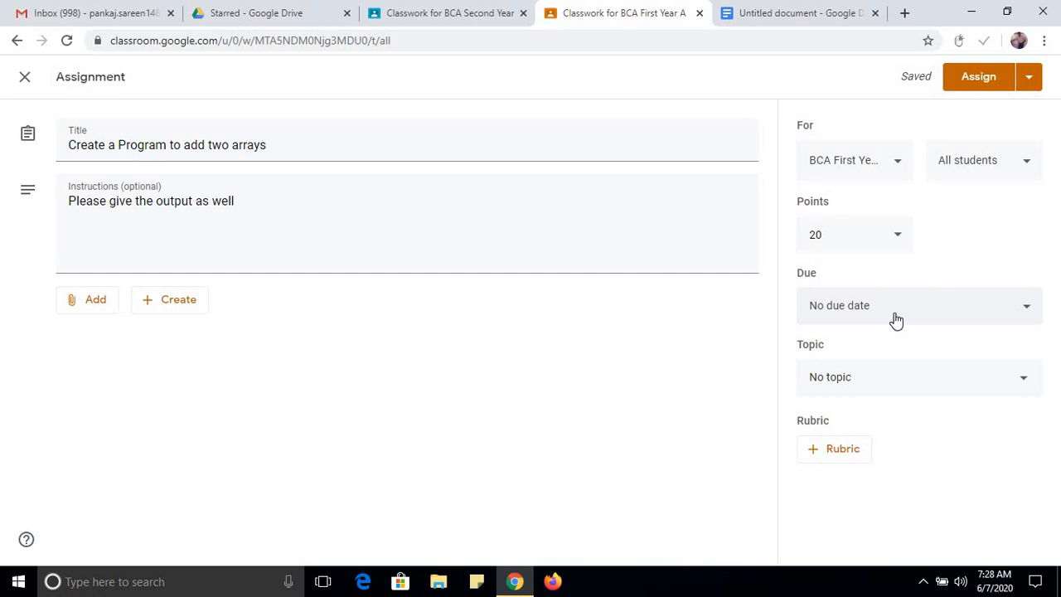
Set the assignment's due date to Jun 11, 2020 at 11:00 PM.
click(896, 320)
click(893, 378)
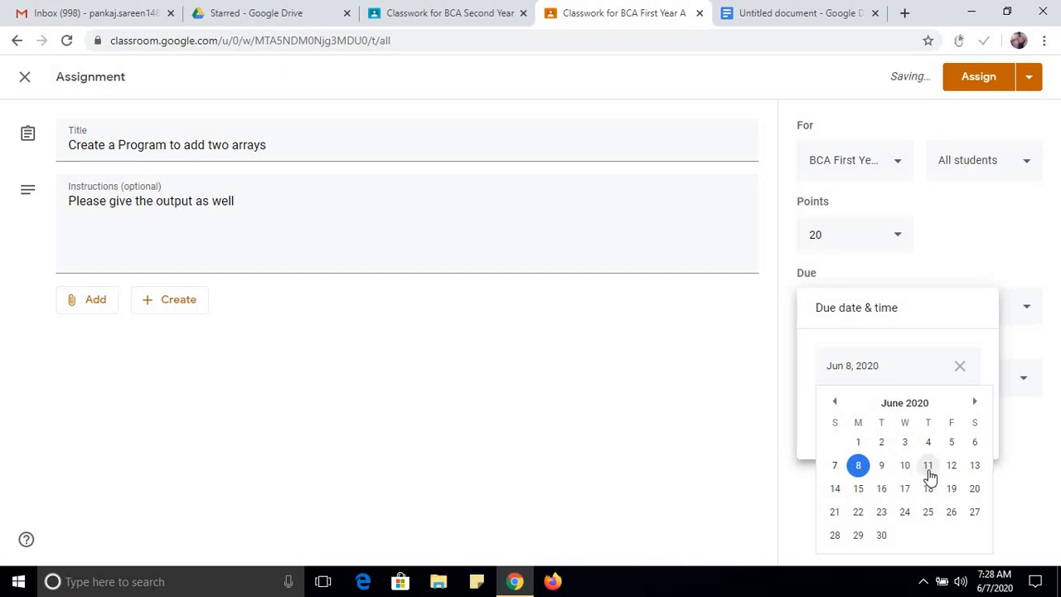
click(929, 466)
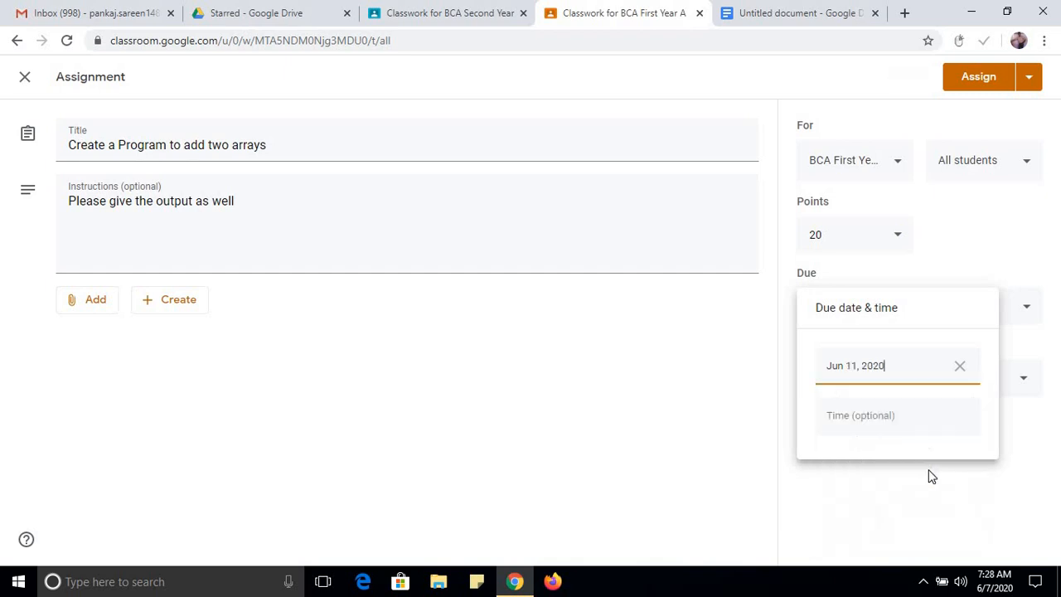
click(884, 423)
click(852, 416)
key(BackSpace)
key(BackSpace)
text(00)
click(748, 457)
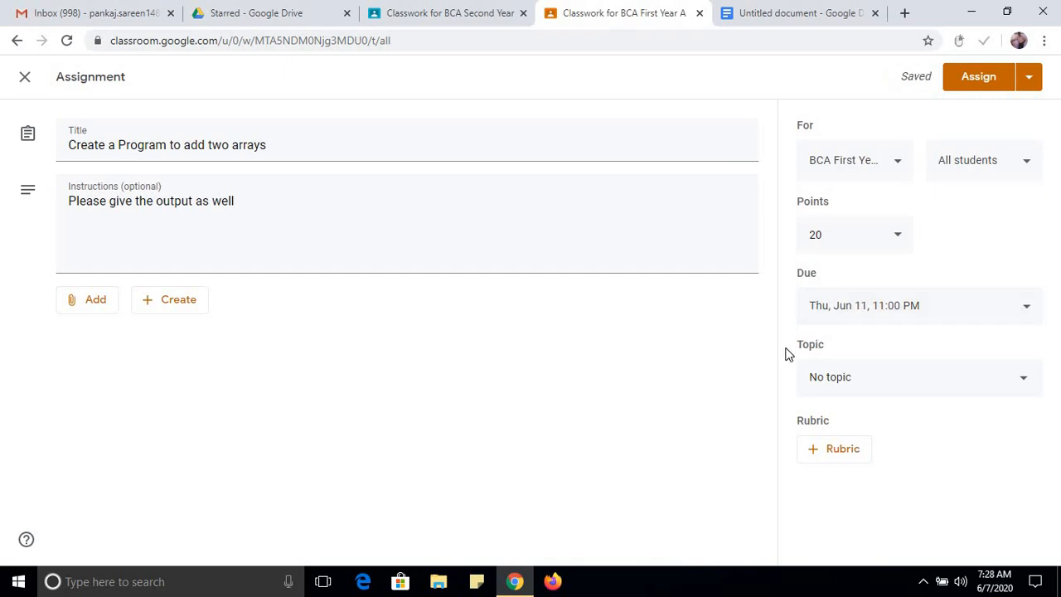
Place the assignment under a new topic named Assignments and assign it immediately to all students.
click(833, 385)
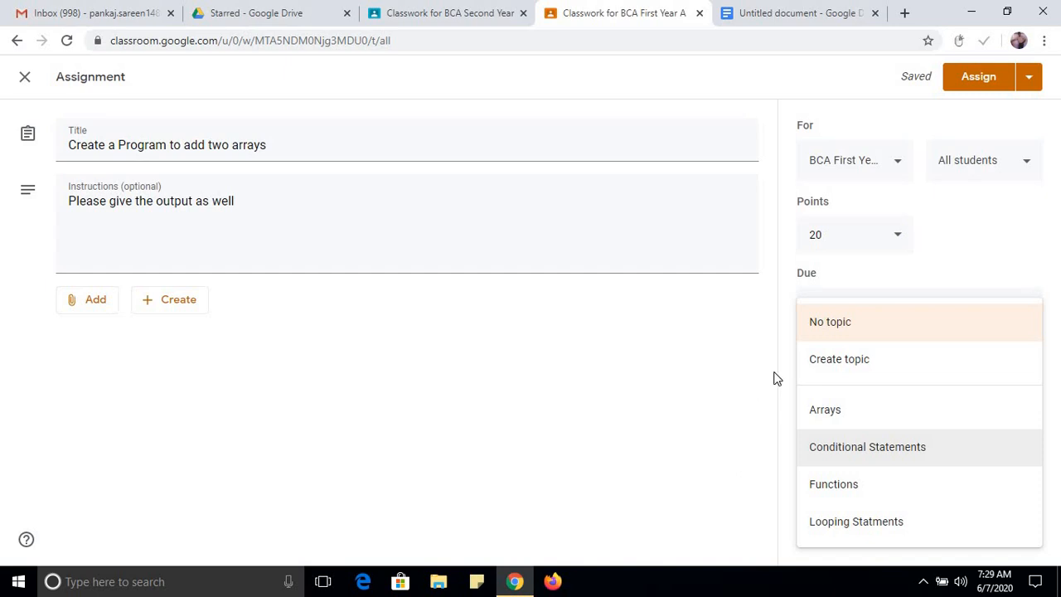
click(831, 363)
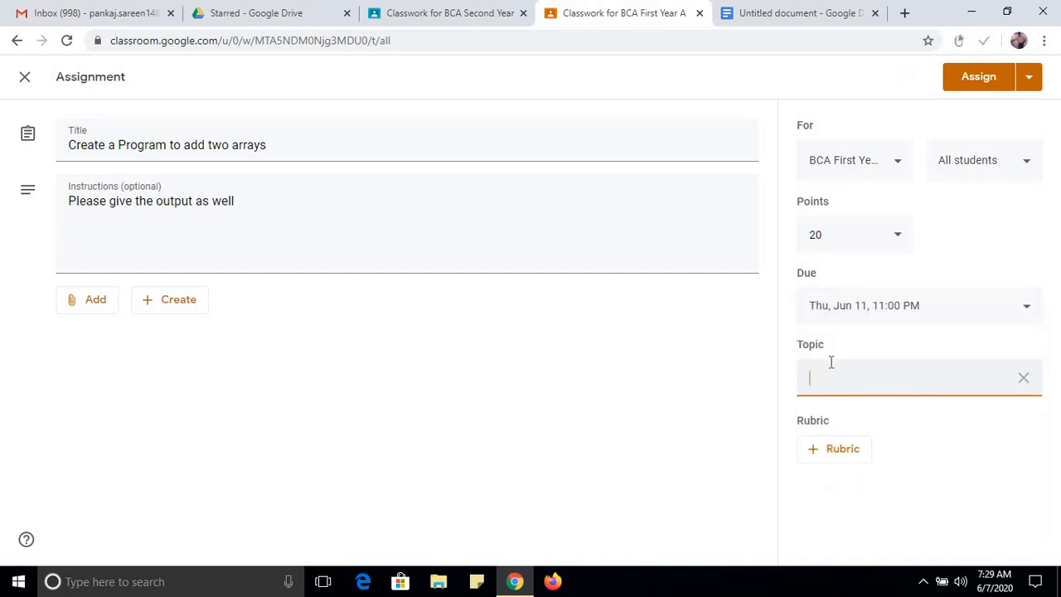
text(Assignments)
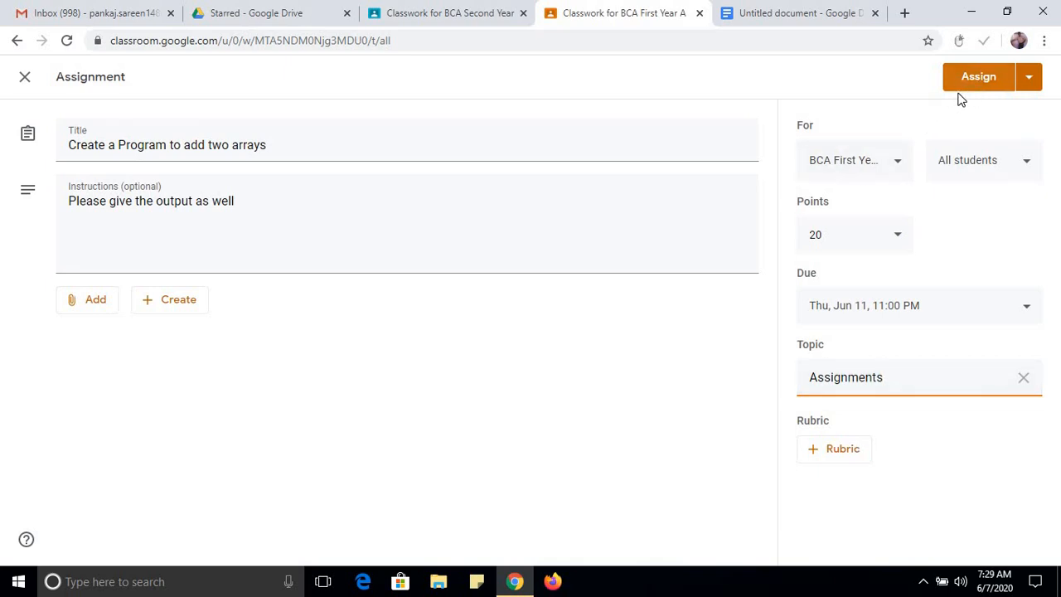
click(1029, 86)
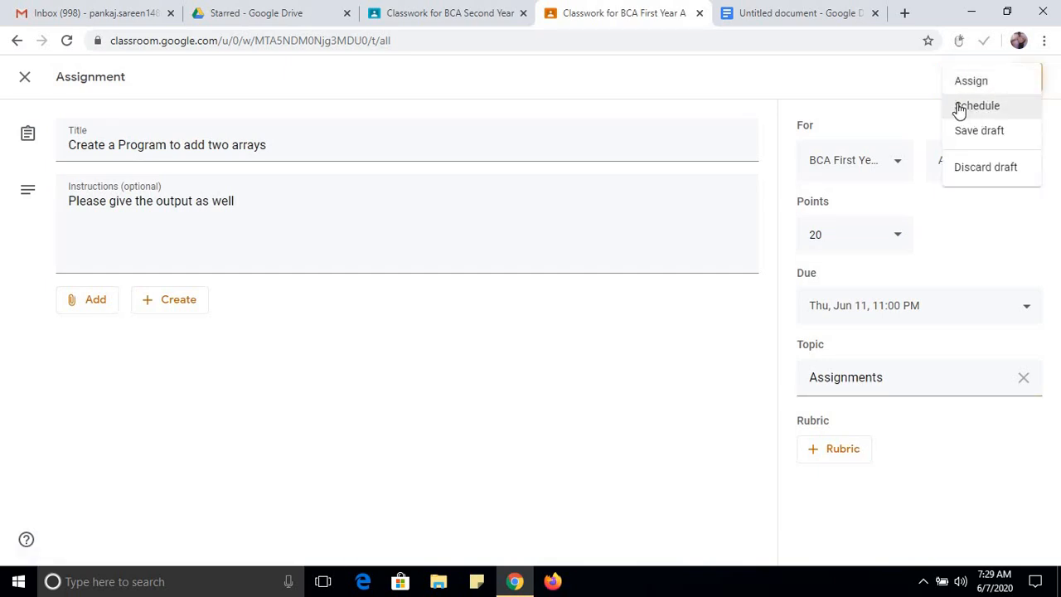
click(912, 112)
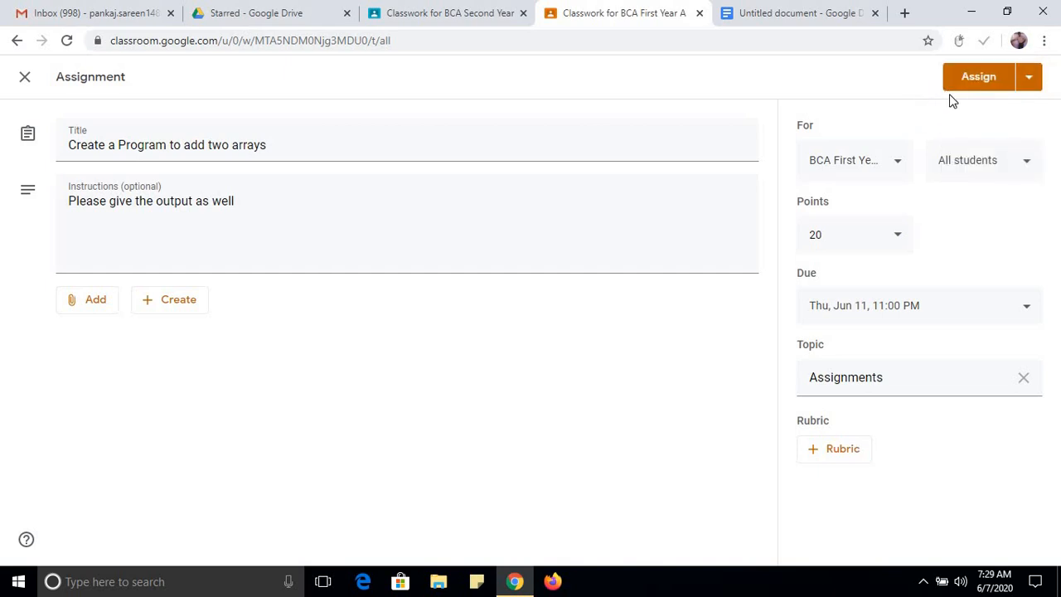
click(973, 87)
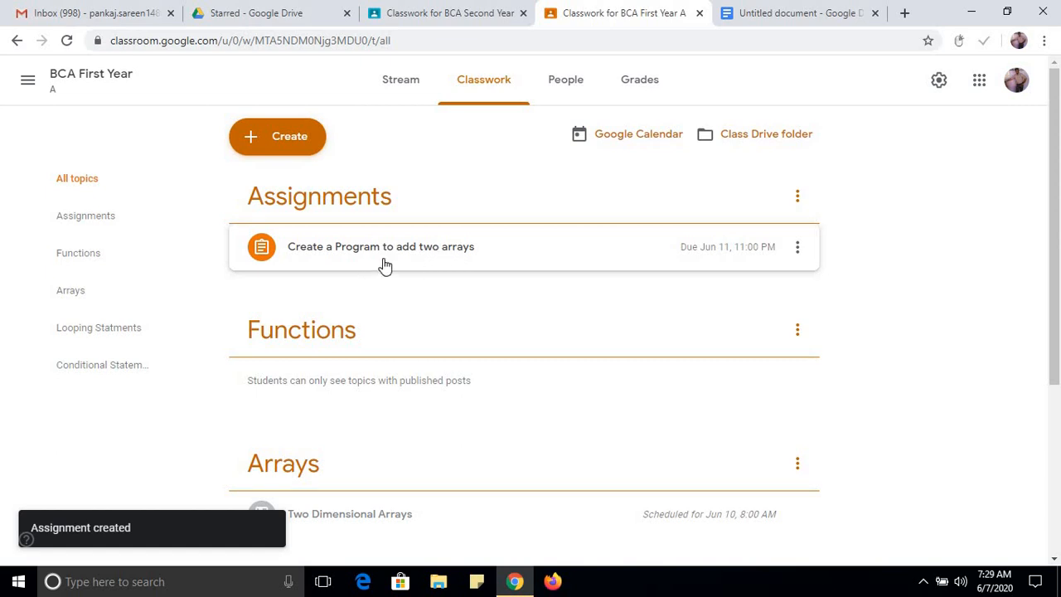
Check the submission counts of the BCA First Year array assignment and of Assignment 1 in BCA Second Year.
click(470, 262)
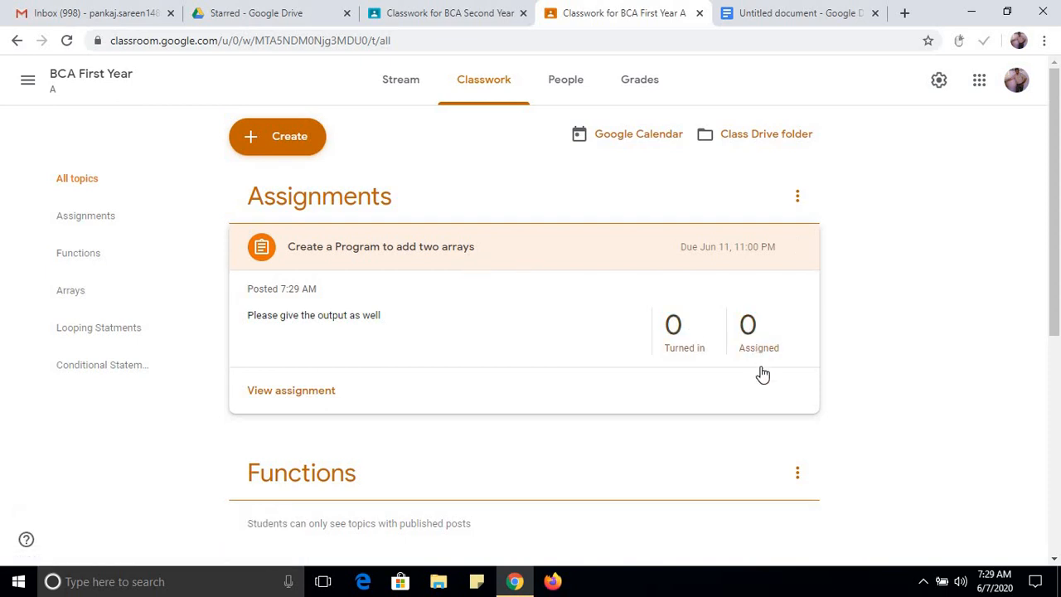
drag(768, 348, 750, 353)
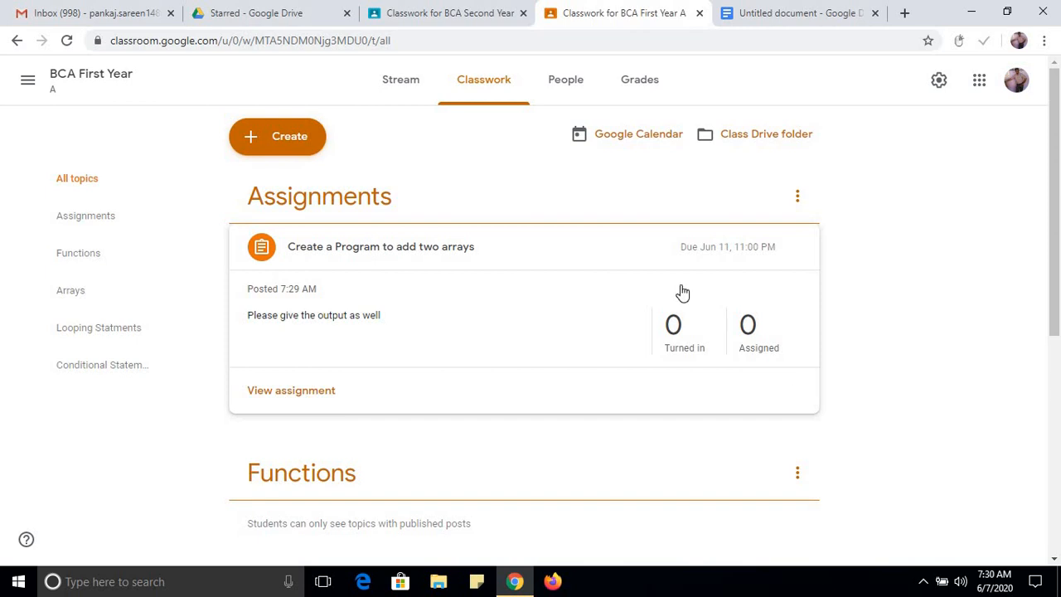
click(462, 13)
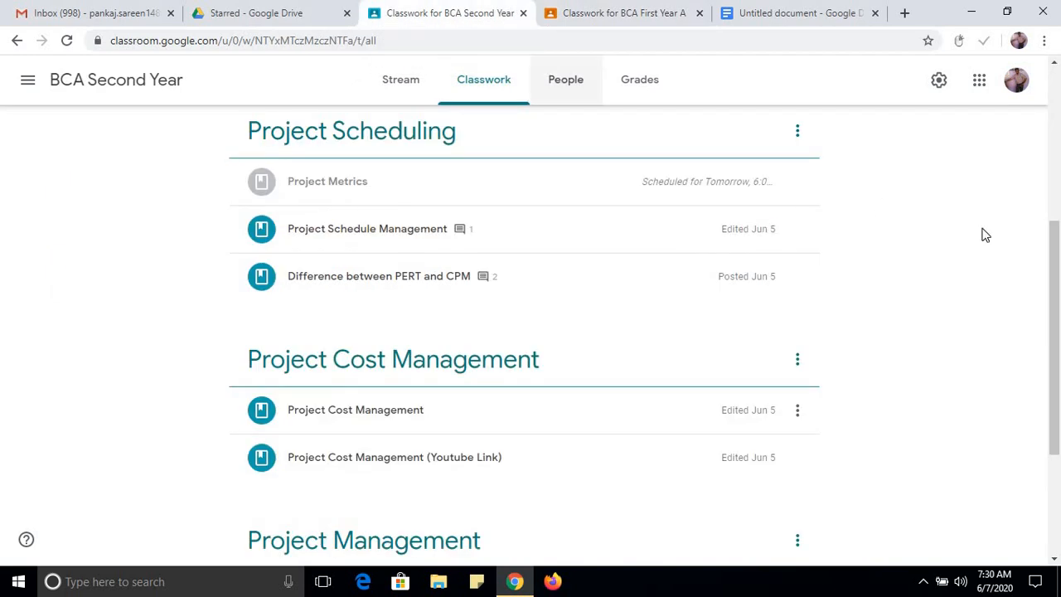
drag(1059, 292, 1059, 210)
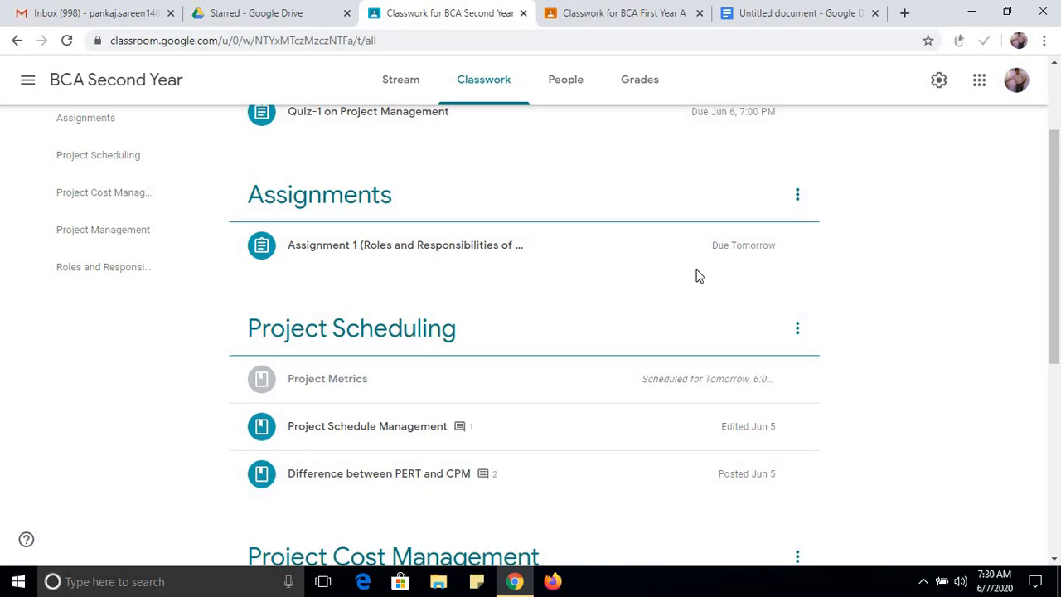
click(615, 262)
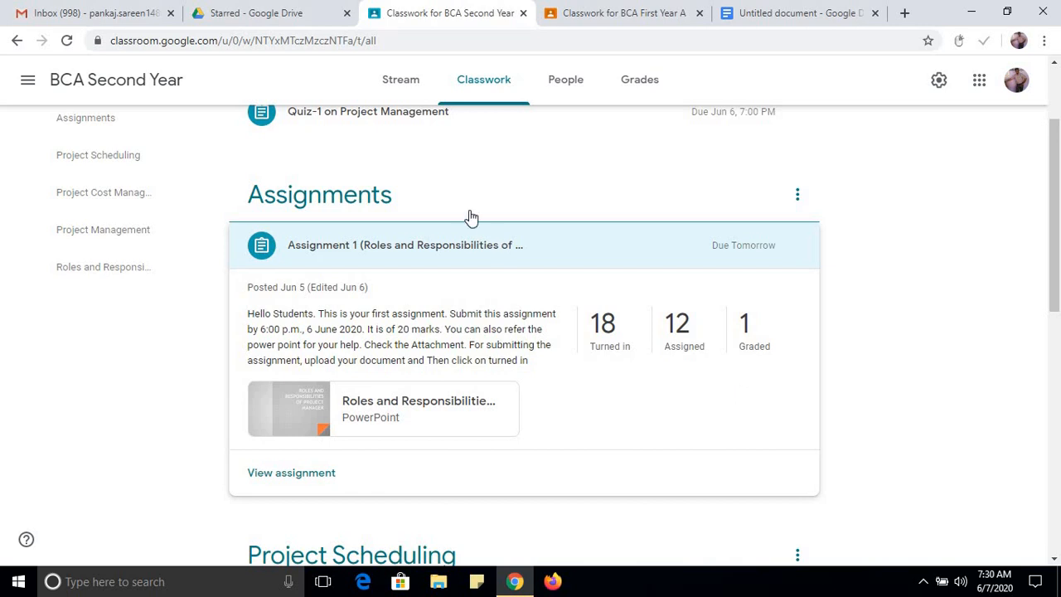
Edit the BCA First Year assignment "Create a Program to add two arrays" to be worth 30 points and save the updated point value.
click(623, 15)
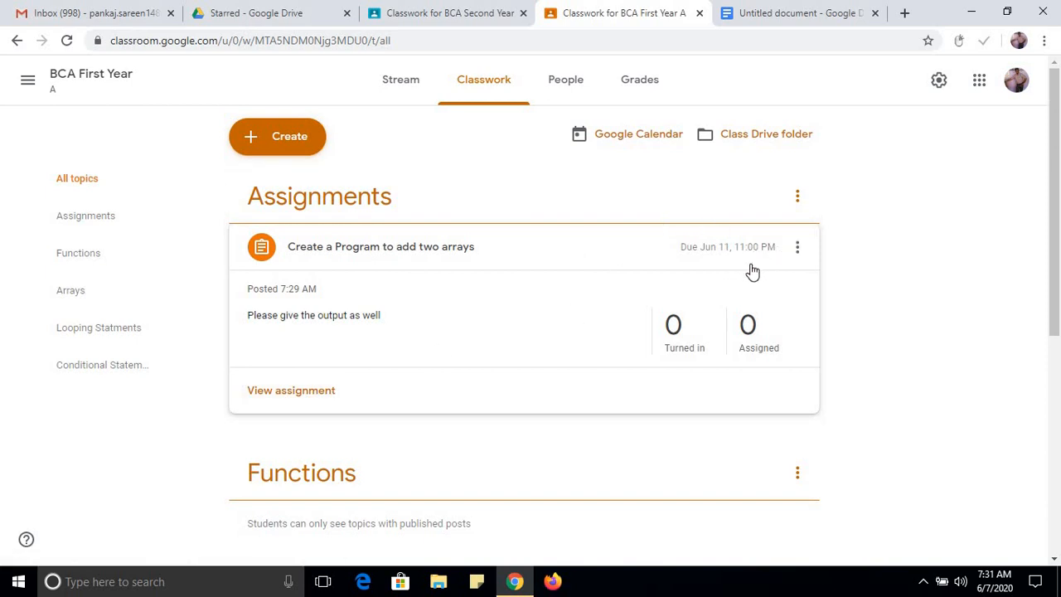
click(799, 252)
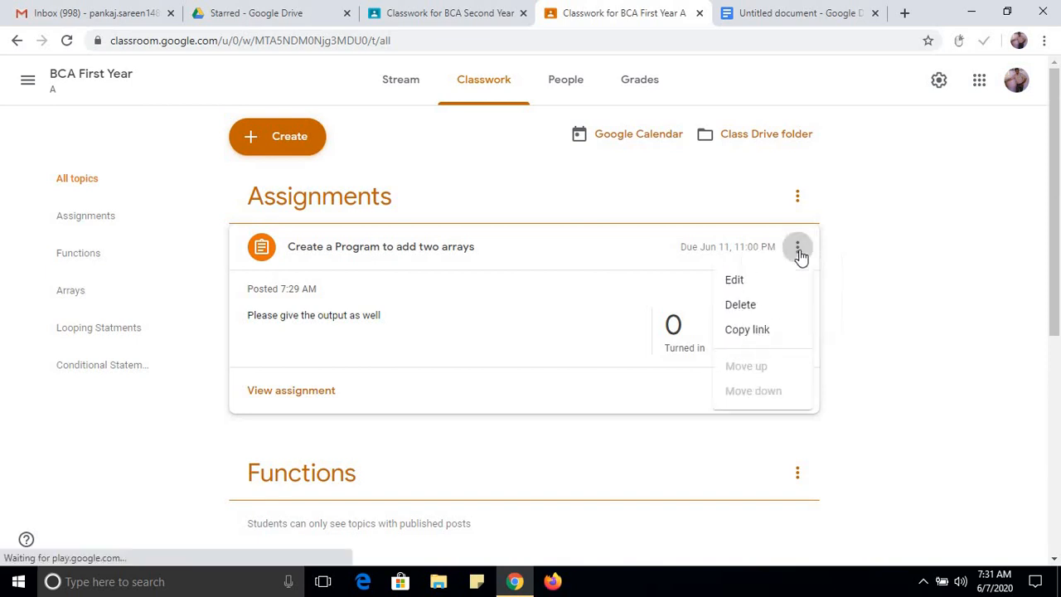
click(734, 282)
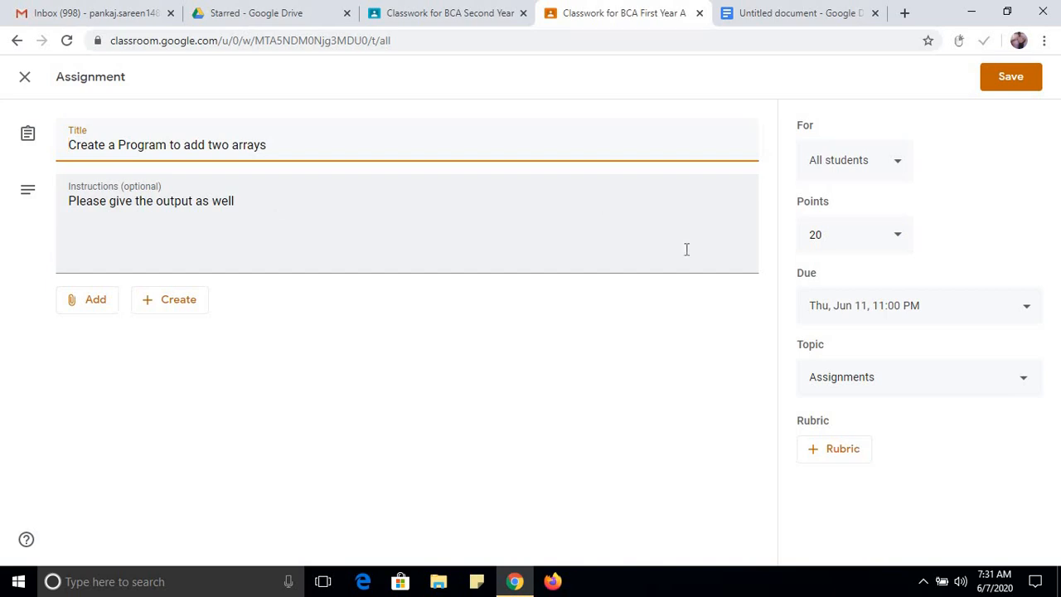
drag(831, 232, 805, 237)
text(30)
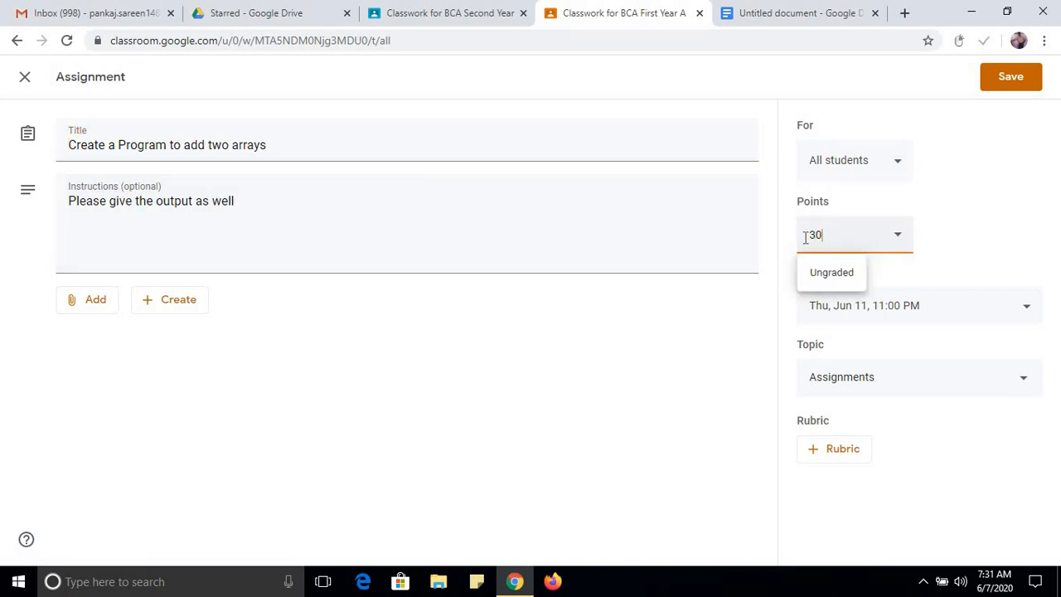
click(665, 383)
click(1005, 86)
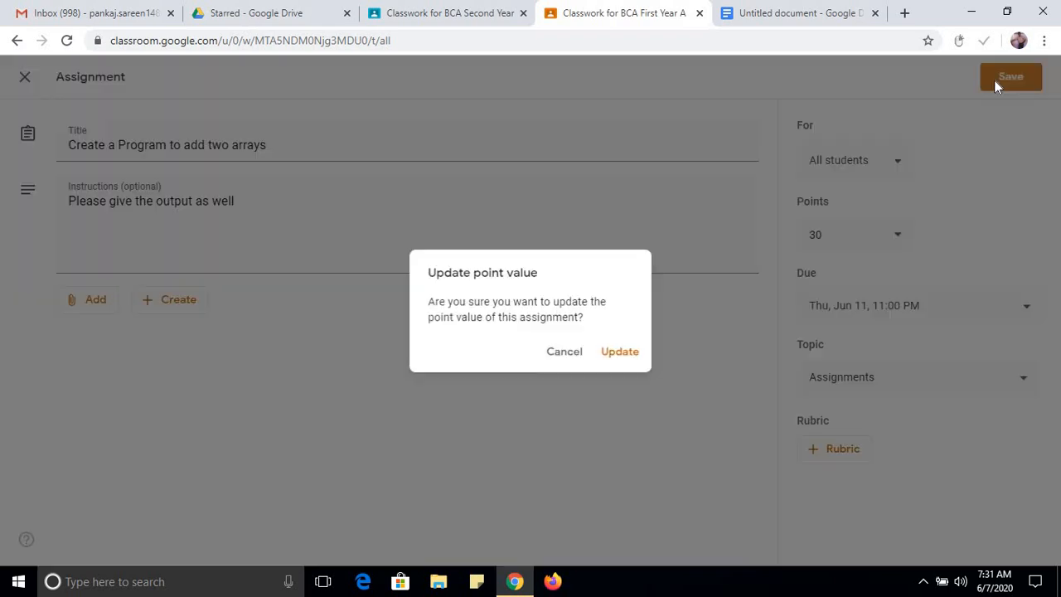
click(628, 353)
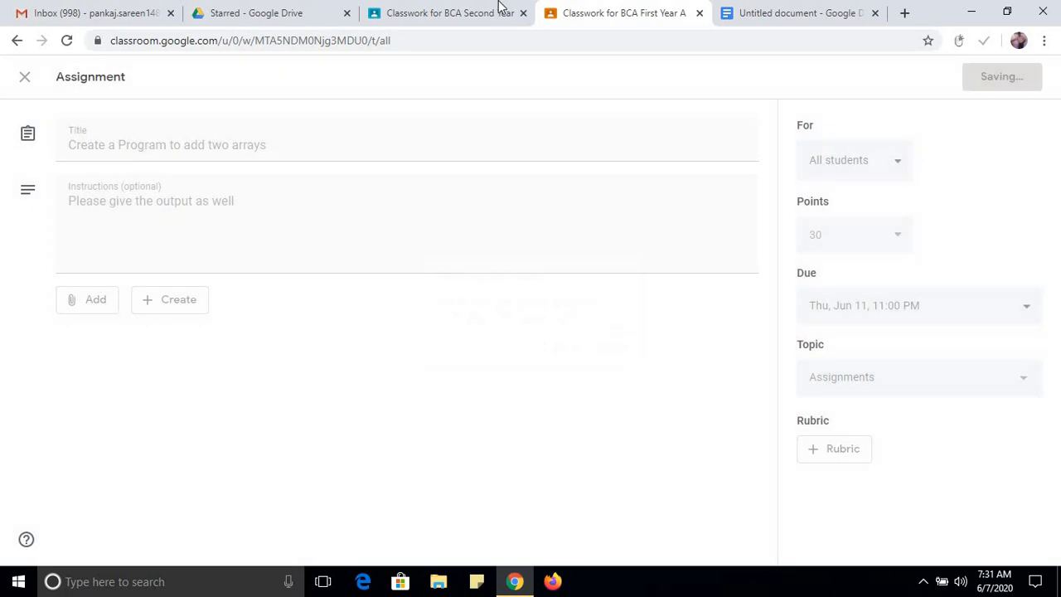
Open the student work for Assignment 1 (Roles and Responsibilities of Project Manager) in BCA Second Year and look through the submissions.
click(464, 25)
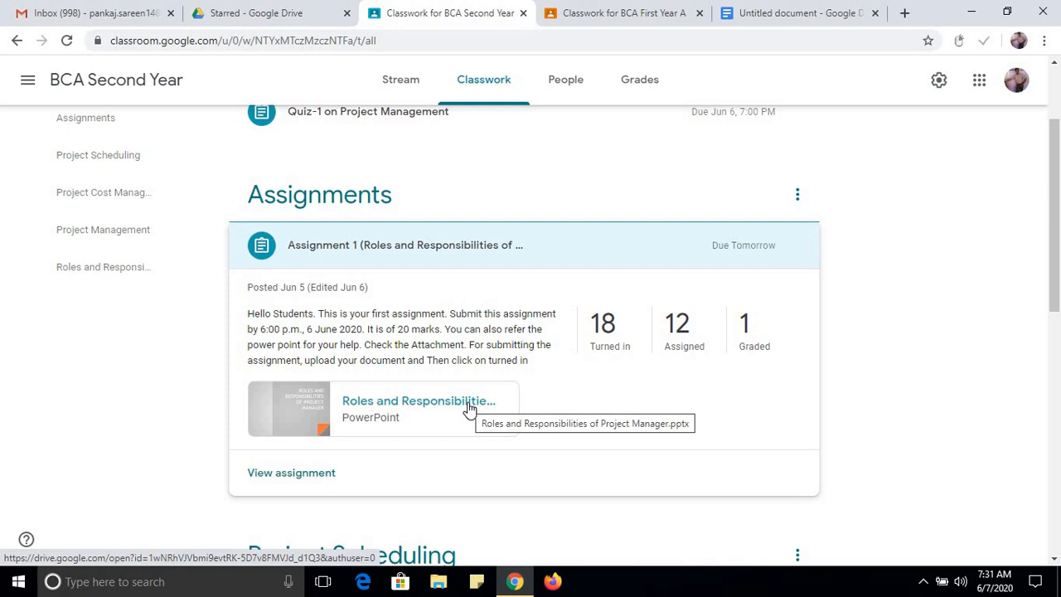
click(292, 474)
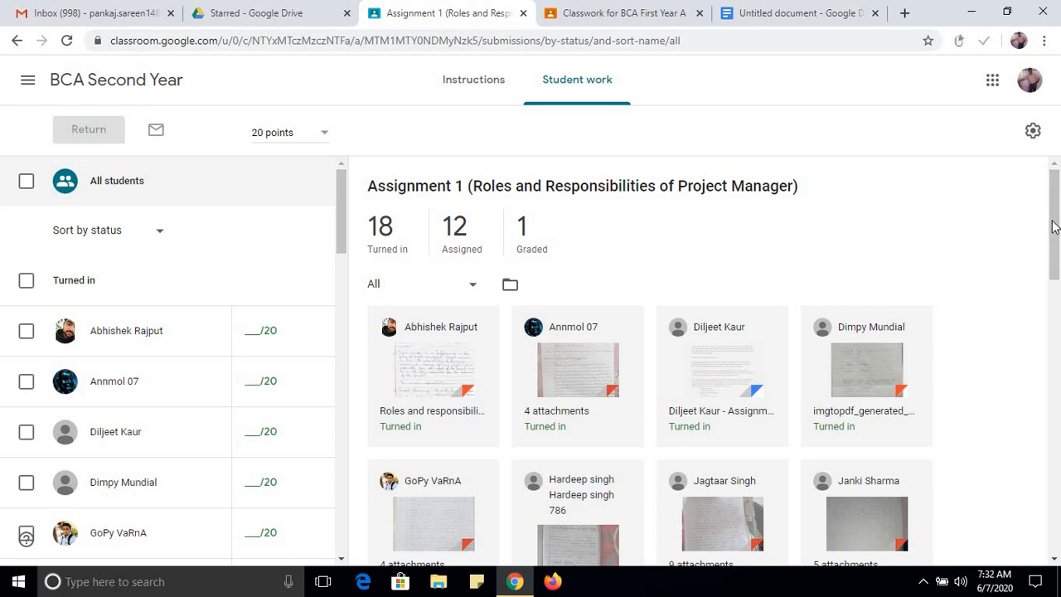
scroll(1055, 228, down, 6)
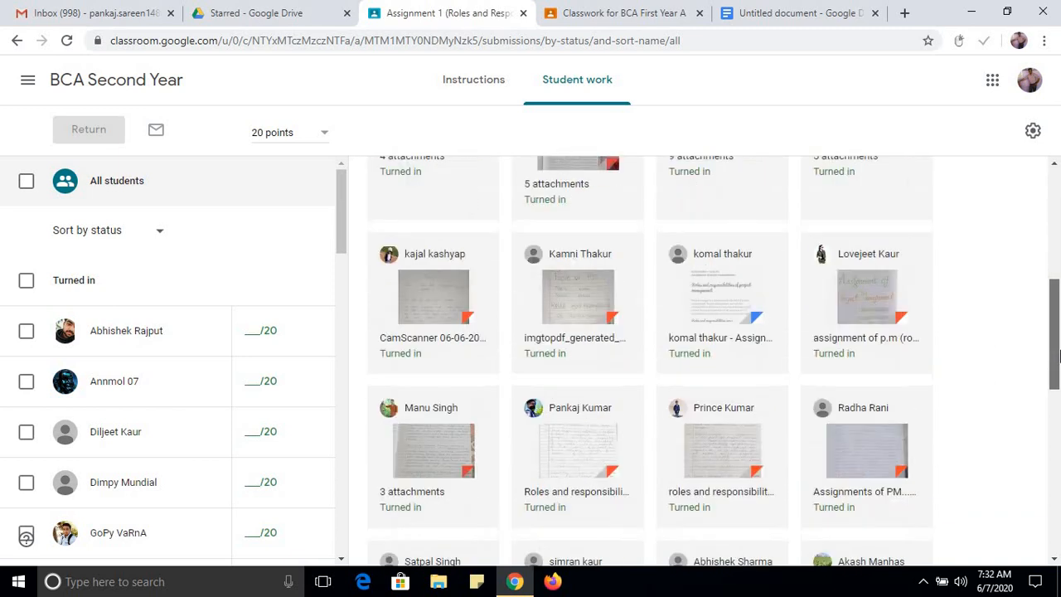
scroll(1059, 292, up, 10)
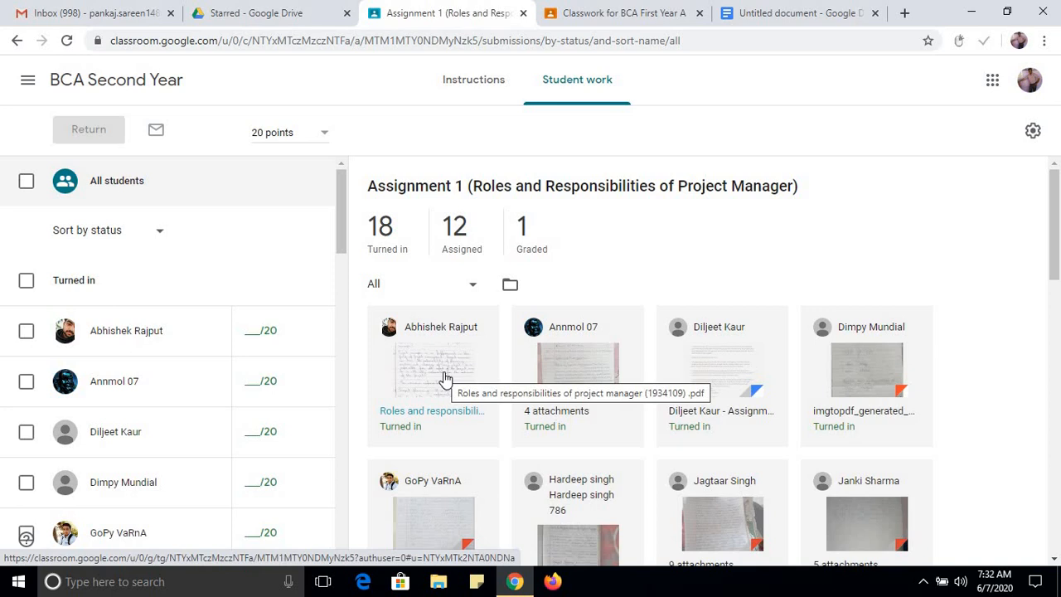
Grade the first turned-in submission 17 out of 20 and return it with the private comment "Good Assignment".
click(256, 331)
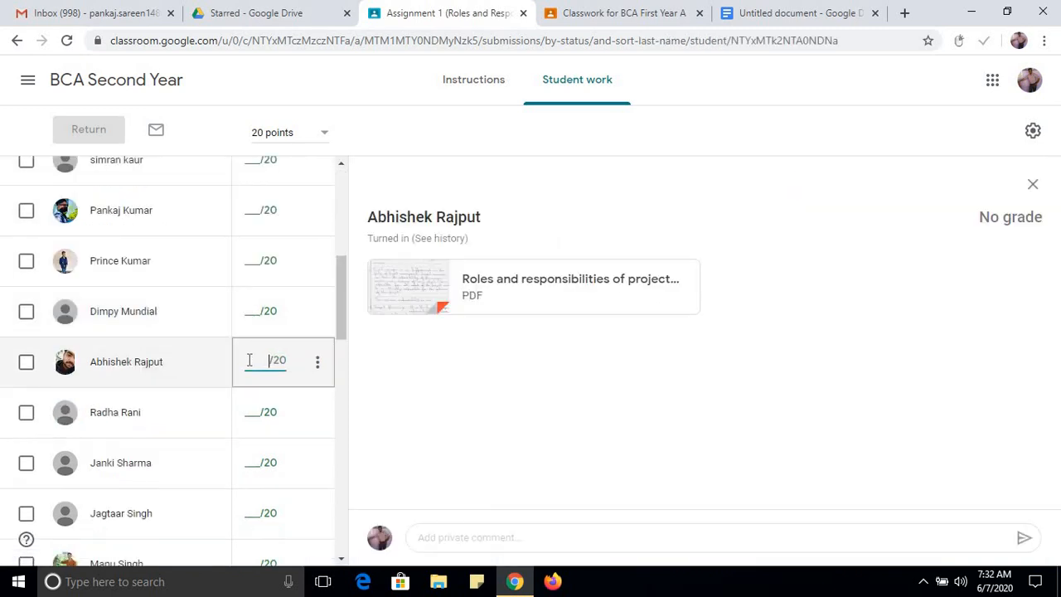
text(17)
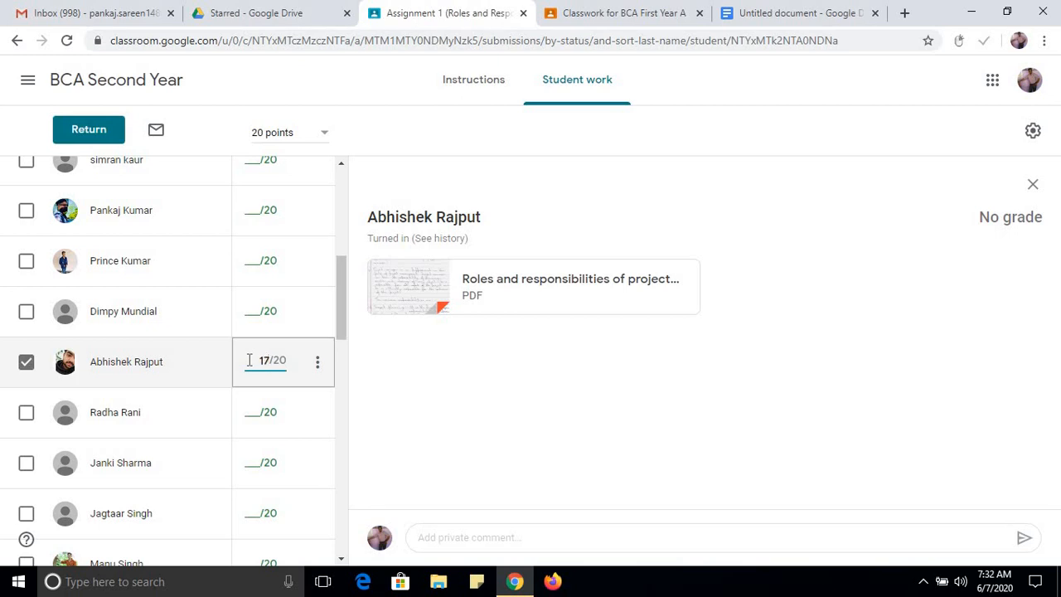
click(317, 370)
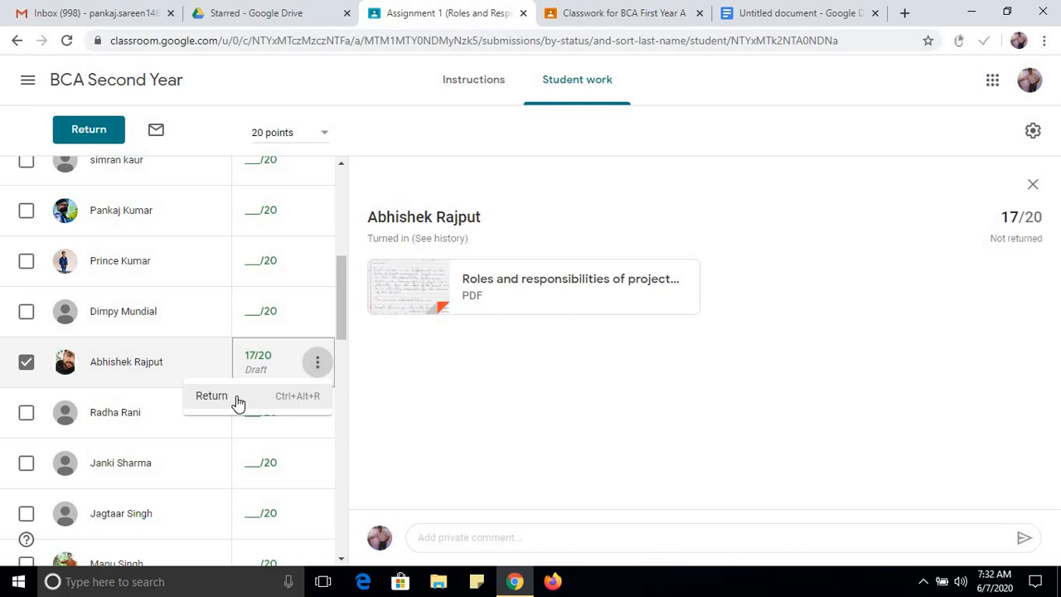
click(211, 397)
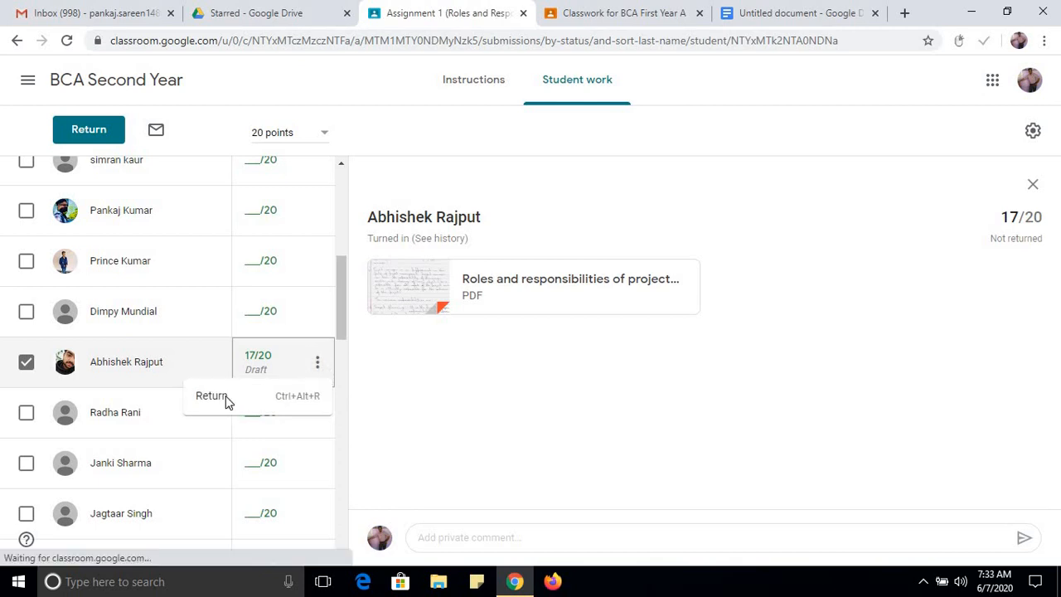
click(493, 347)
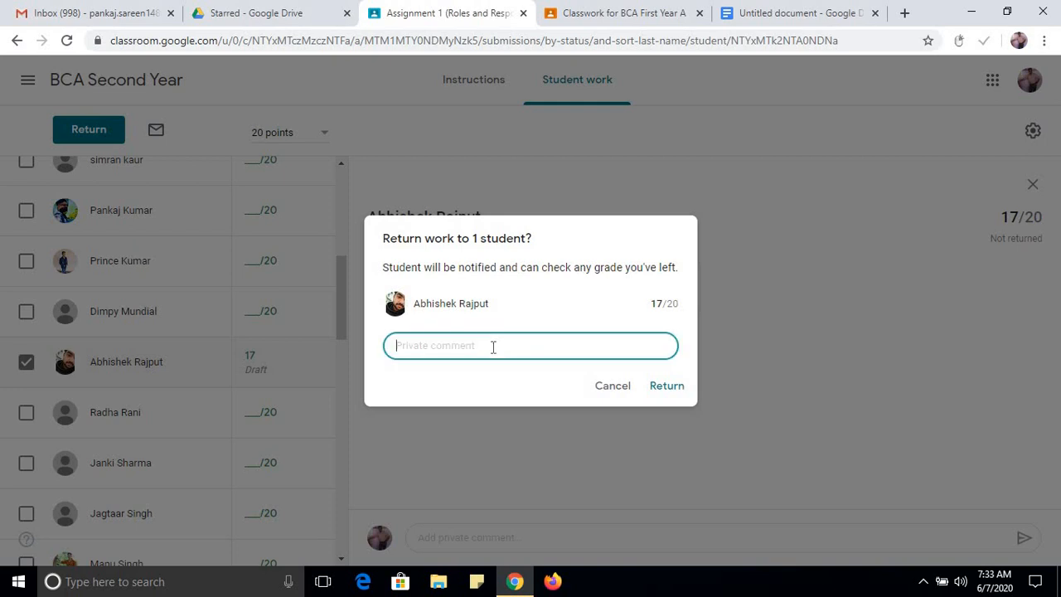
text(Good Assignment)
click(661, 393)
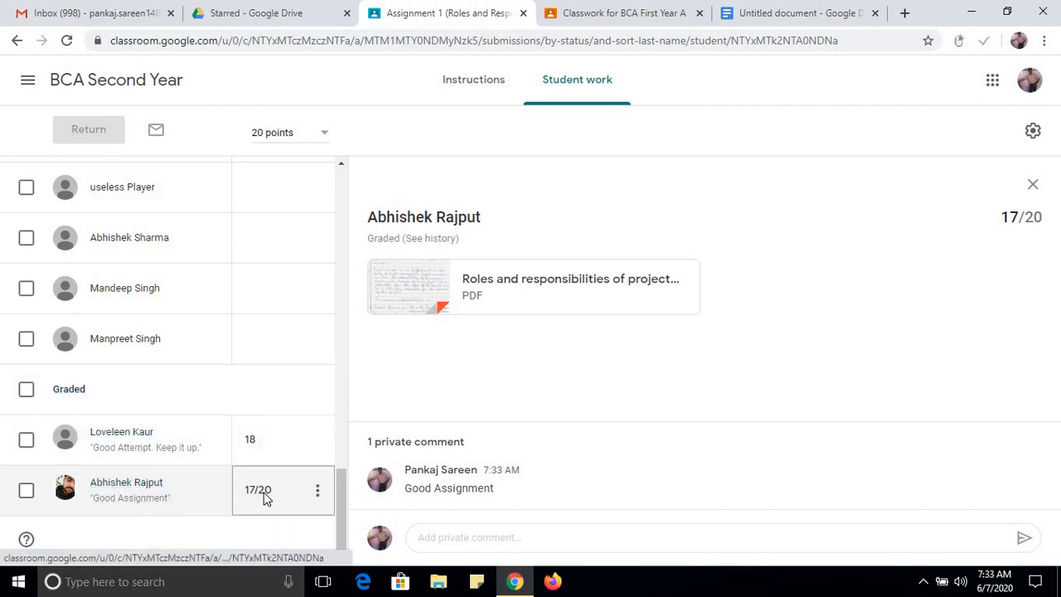
Open the BCA First Year assignment "Create a Program to add two arrays" for editing, review its settings and save it.
click(620, 14)
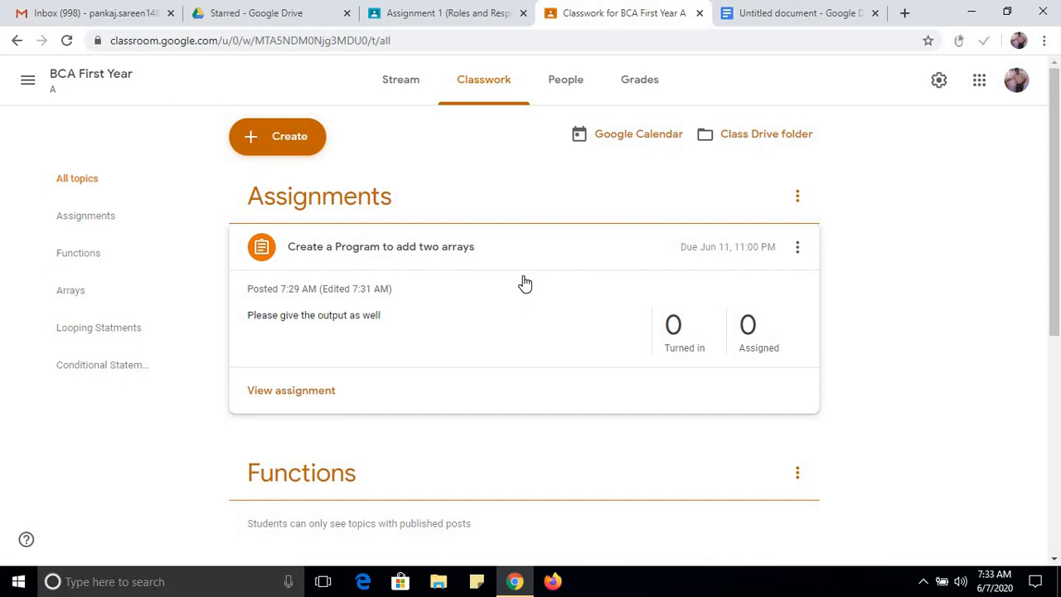
click(797, 249)
click(746, 288)
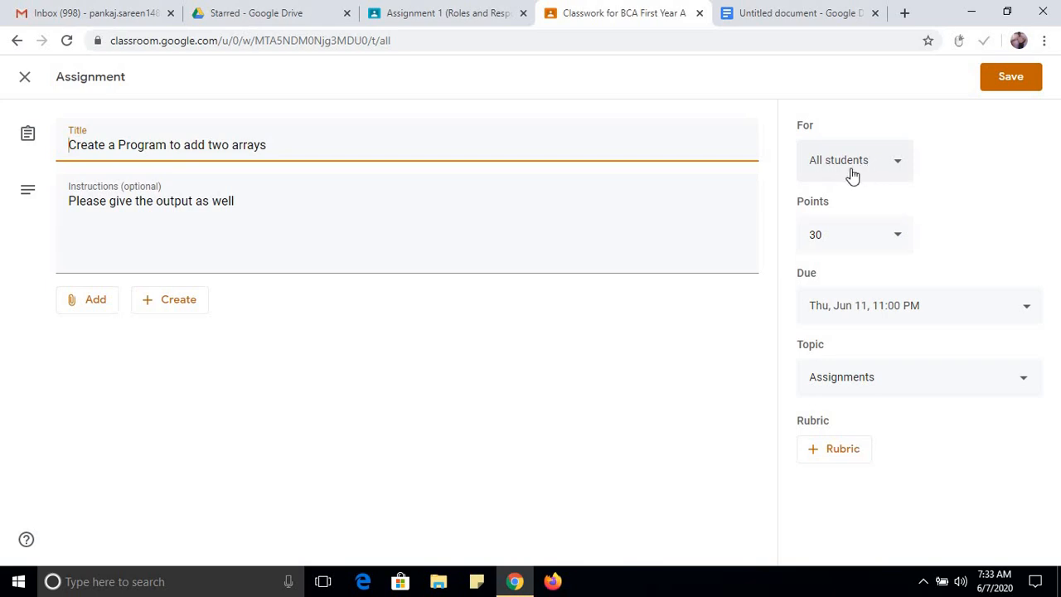
click(1010, 77)
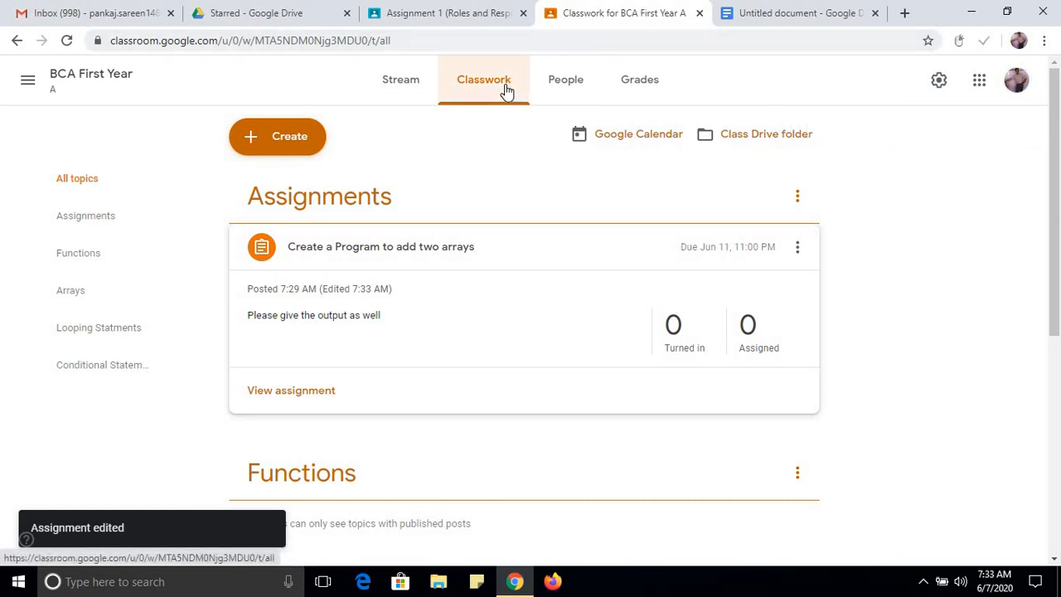
View the teachers and students of BCA First Year and return to its classwork.
click(566, 83)
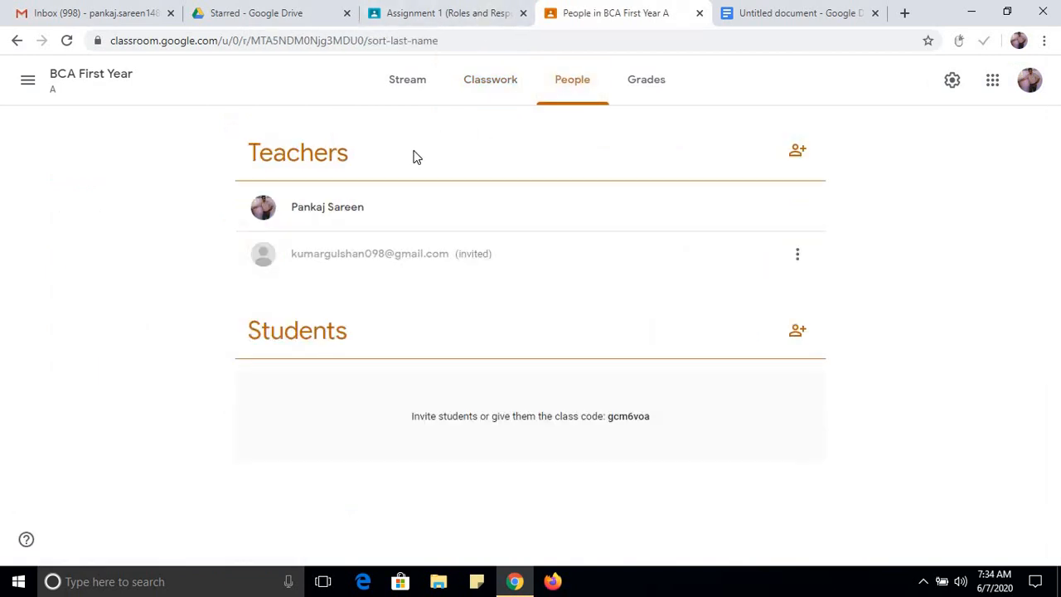
click(490, 102)
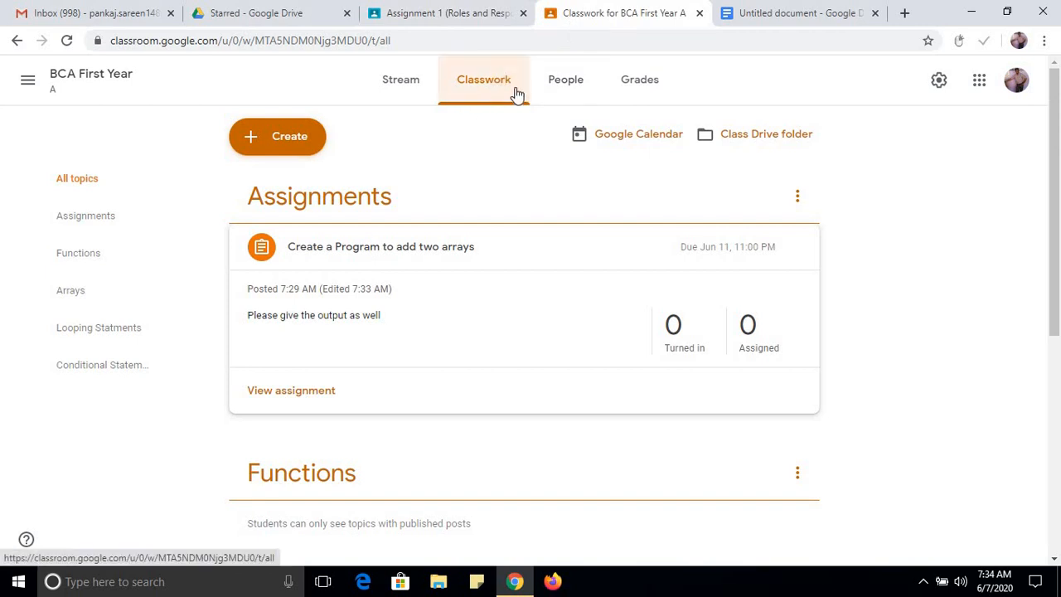
Examine the BCA Second Year gradebook, including the class average and the newly graded student's mark for Assignment 1.
click(481, 14)
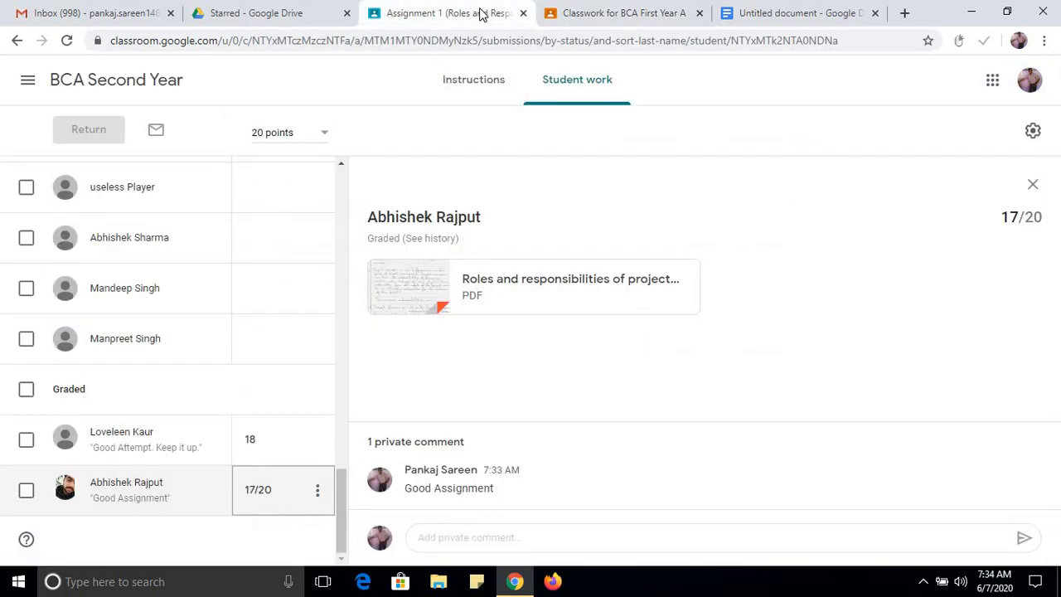
click(153, 85)
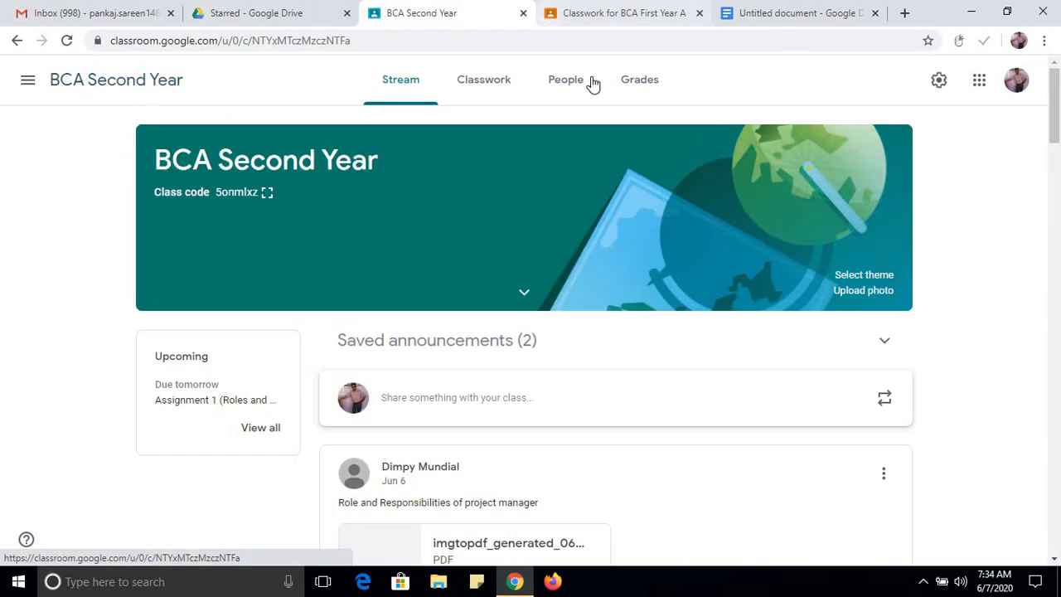
click(630, 91)
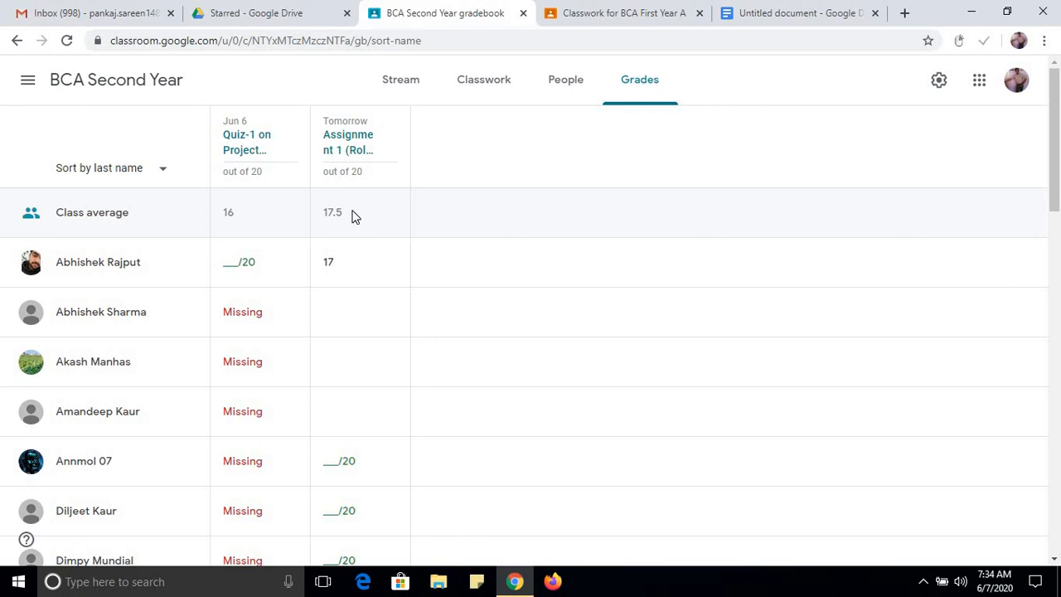
click(349, 264)
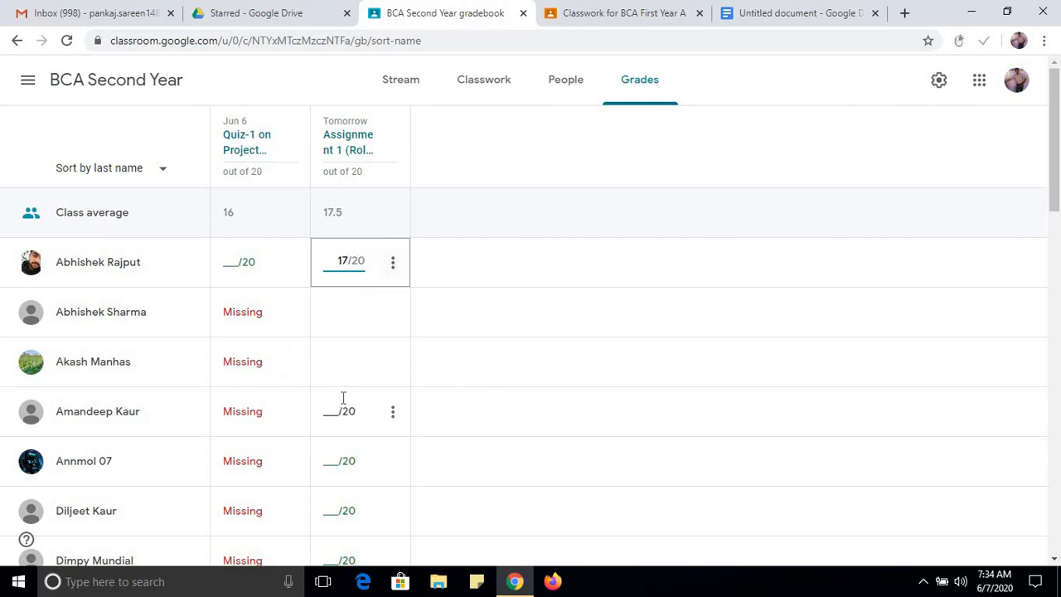
click(344, 221)
drag(344, 221, 478, 226)
click(478, 232)
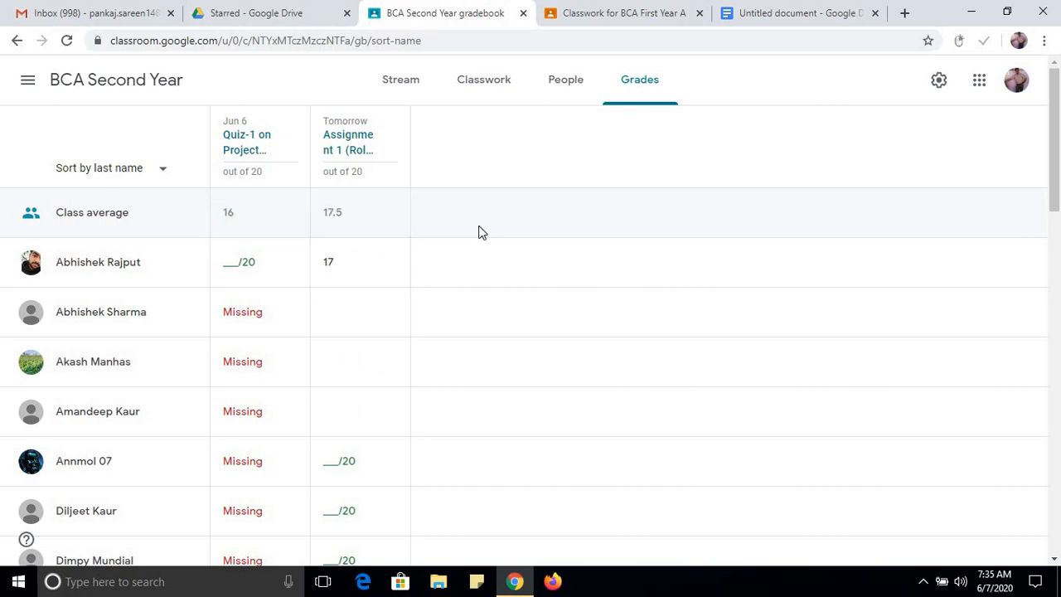
Check the BCA First Year stream and examine the posts shared in the BCA Second Year stream.
click(628, 23)
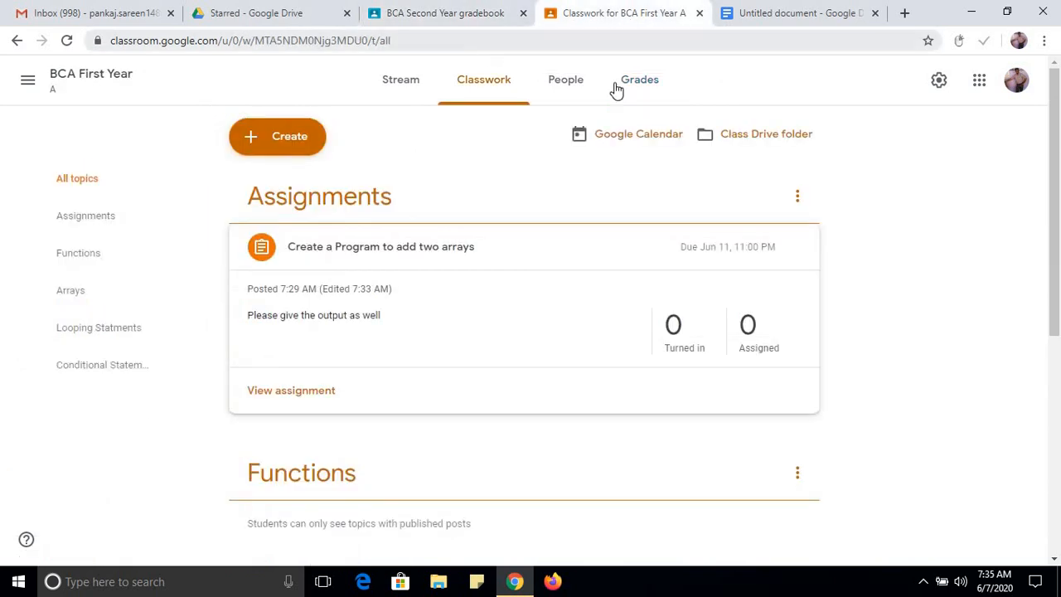
click(407, 81)
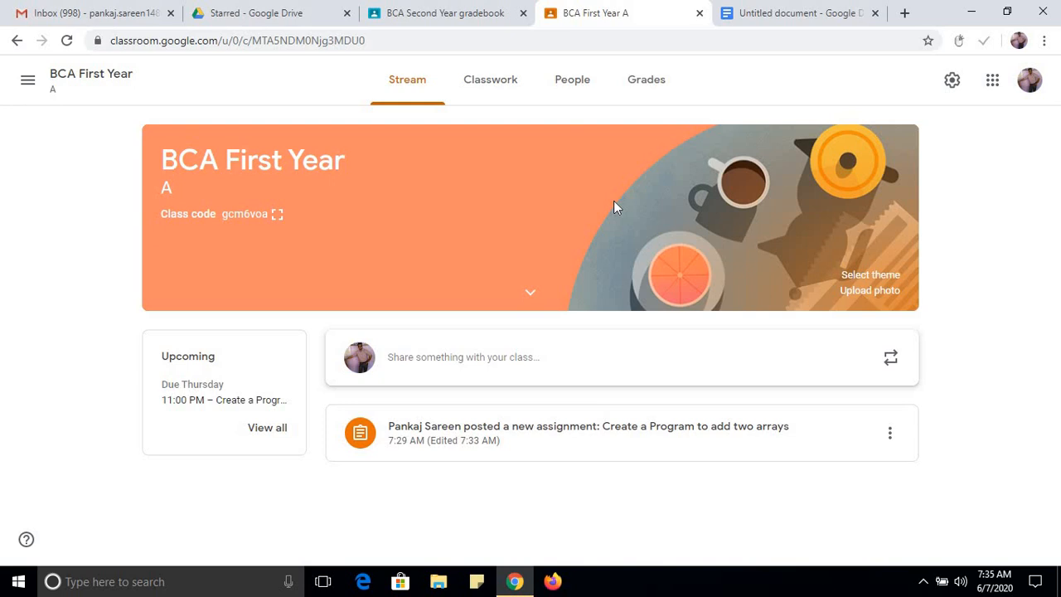
click(455, 13)
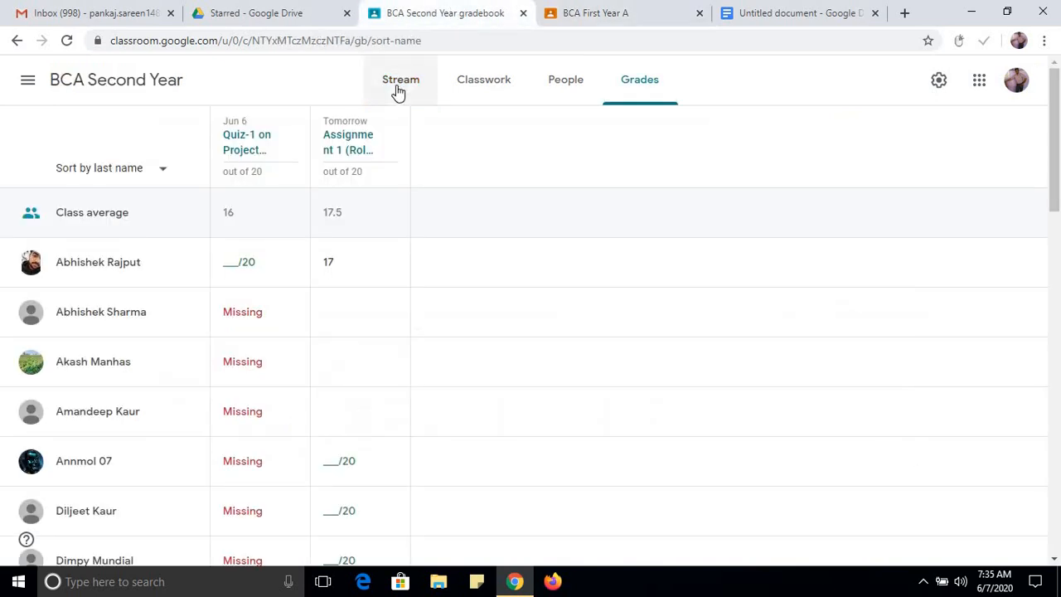
click(398, 90)
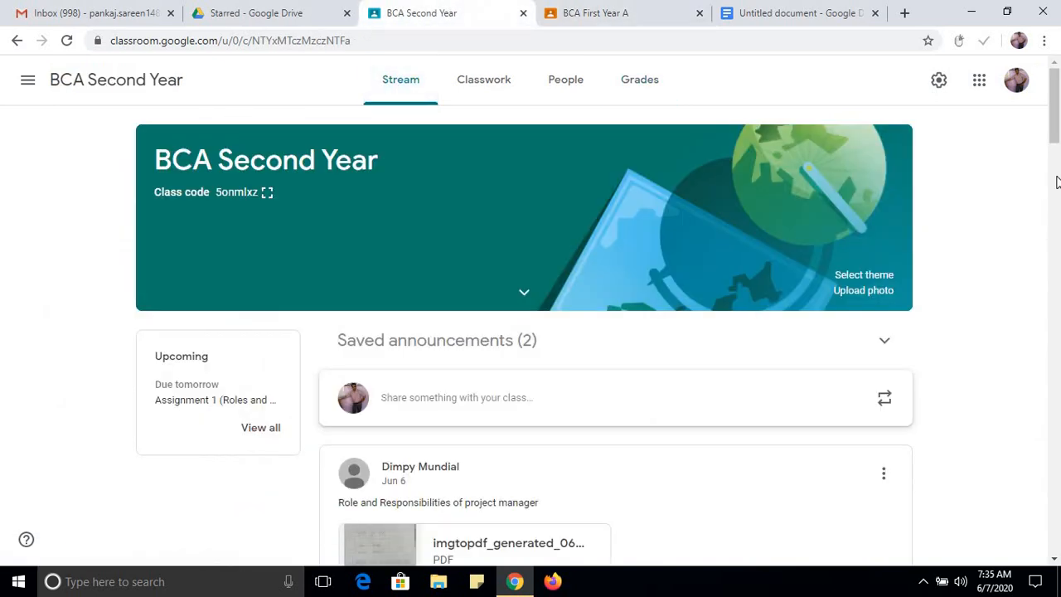
scroll(1056, 184, down, 5)
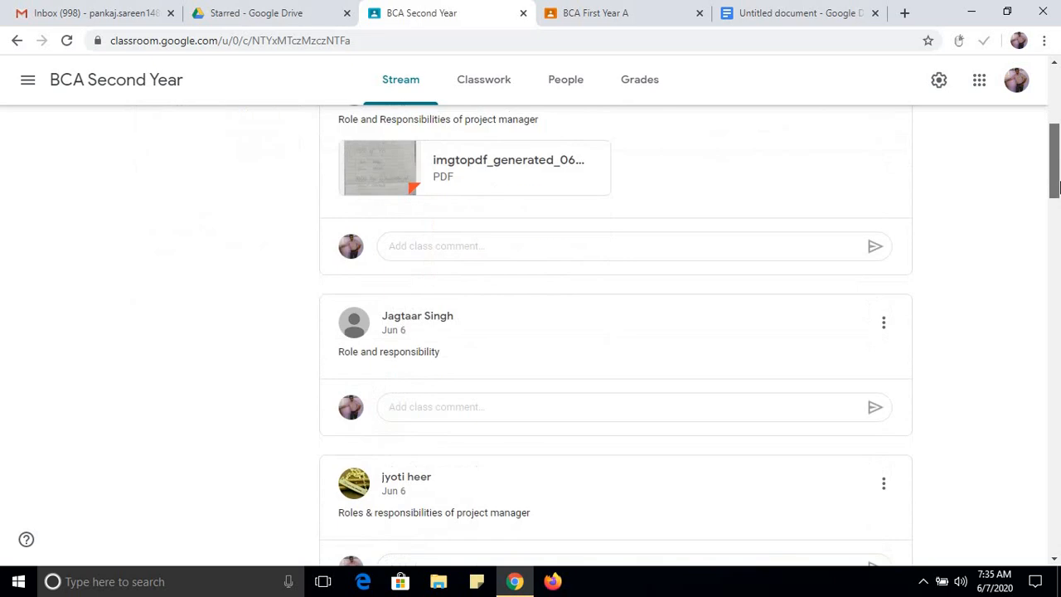
drag(1058, 185, 1056, 391)
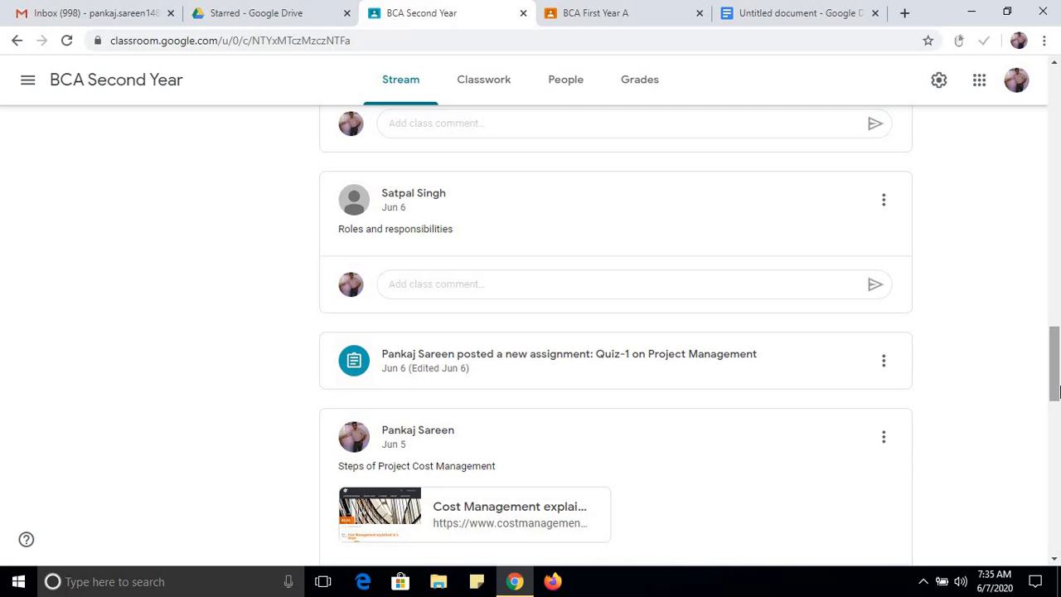
scroll(1057, 402, down, 2)
drag(1057, 408, 1058, 77)
Open a new announcement in the BCA First Year stream and review its attachment options.
click(621, 12)
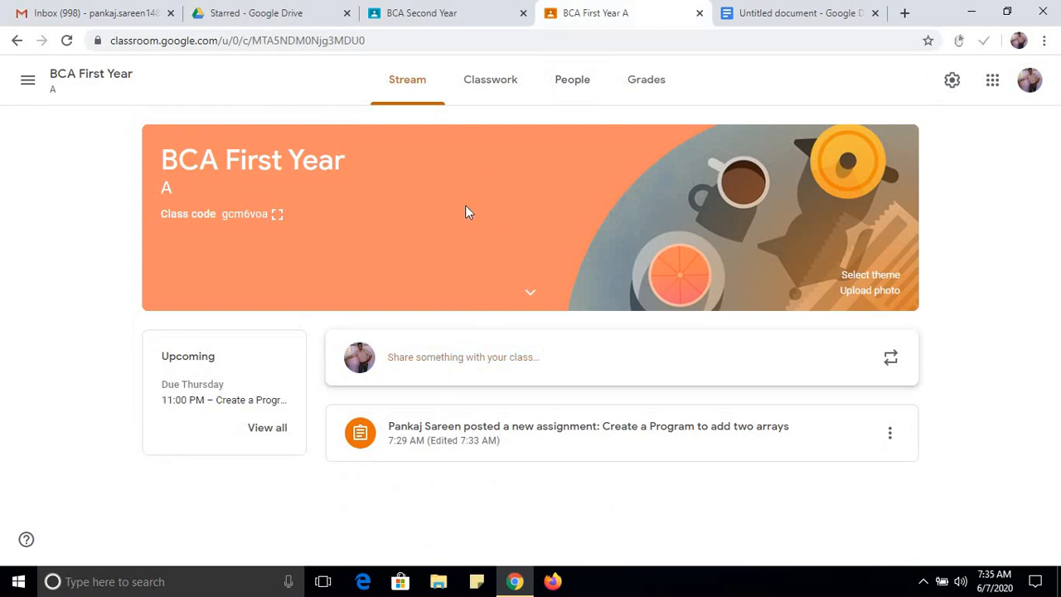
click(495, 357)
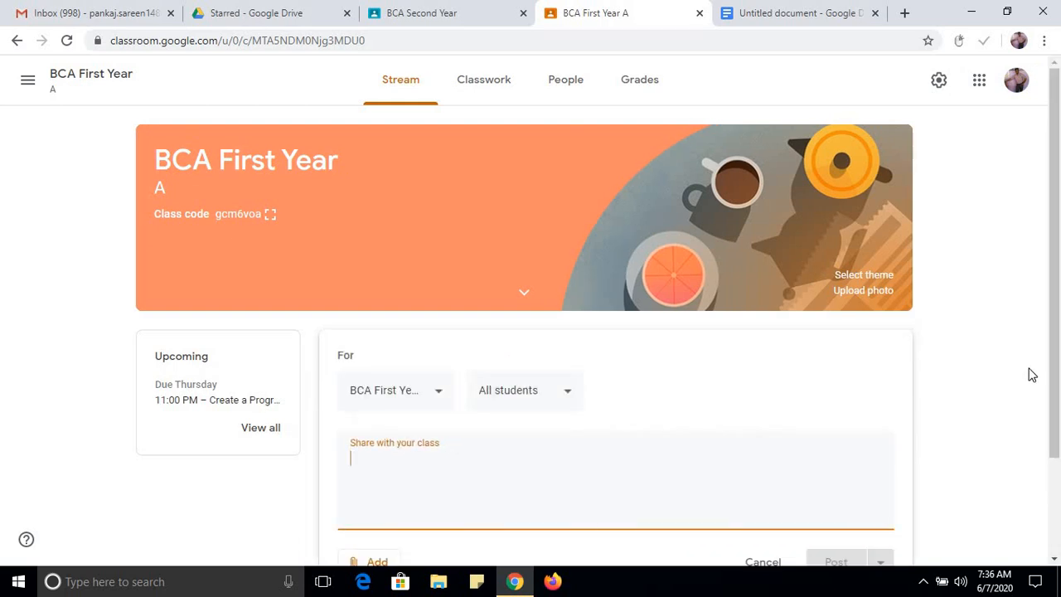
scroll(1054, 373, down, 1)
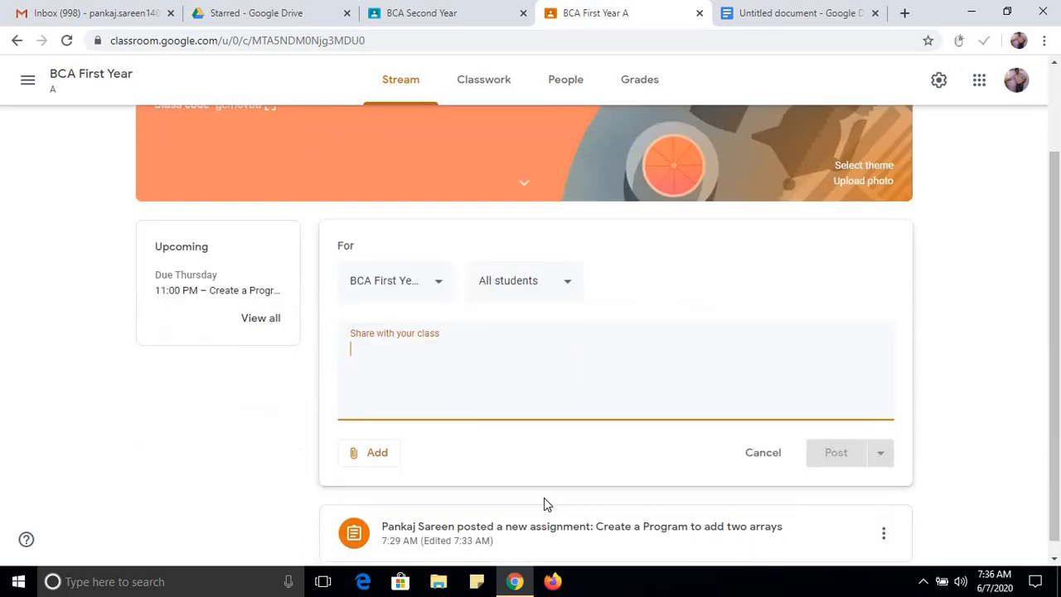
click(379, 456)
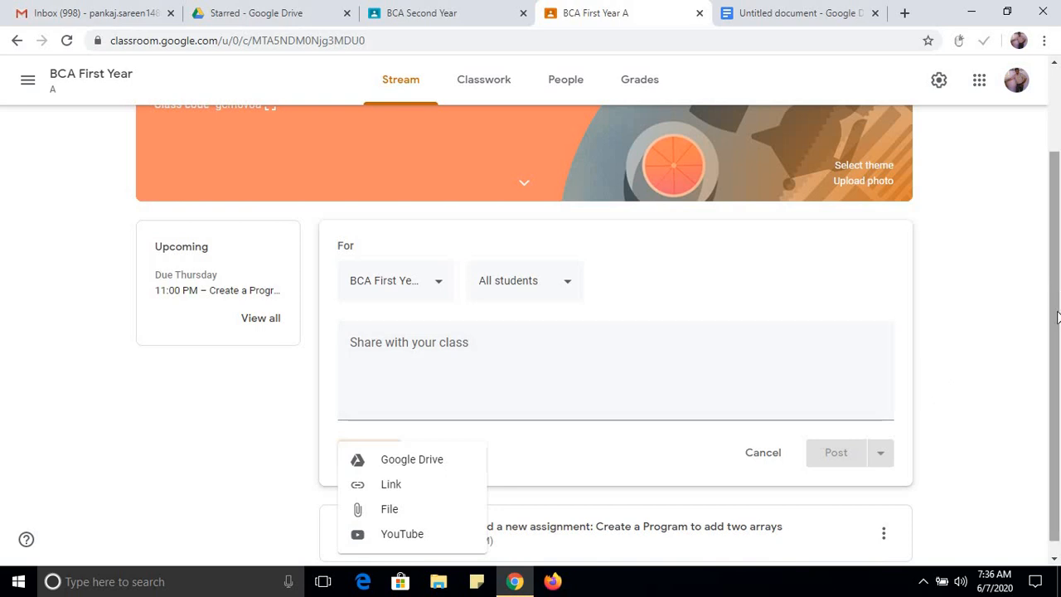
drag(1057, 335, 1057, 348)
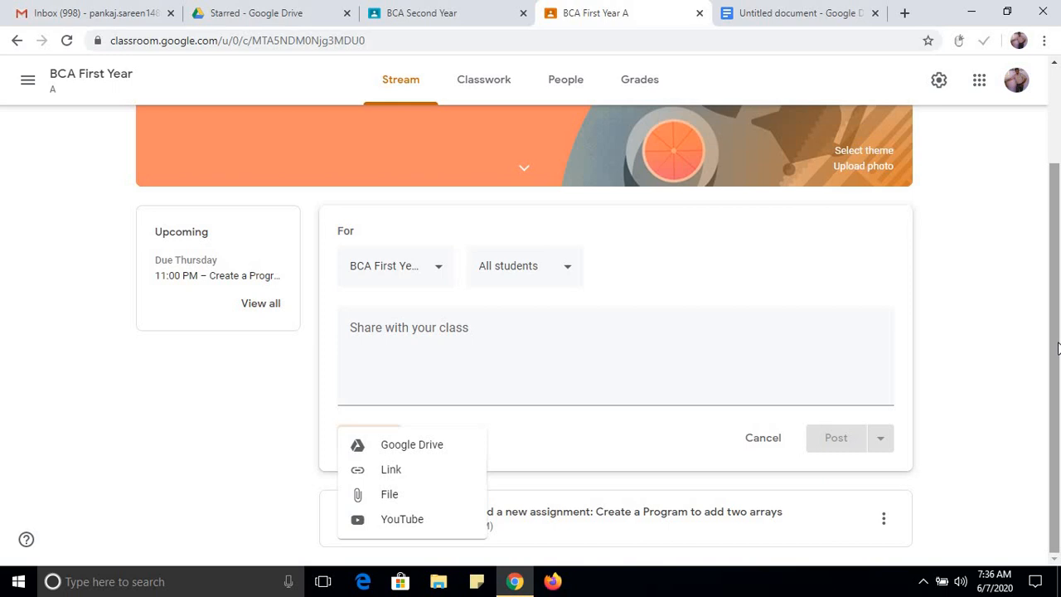
click(971, 248)
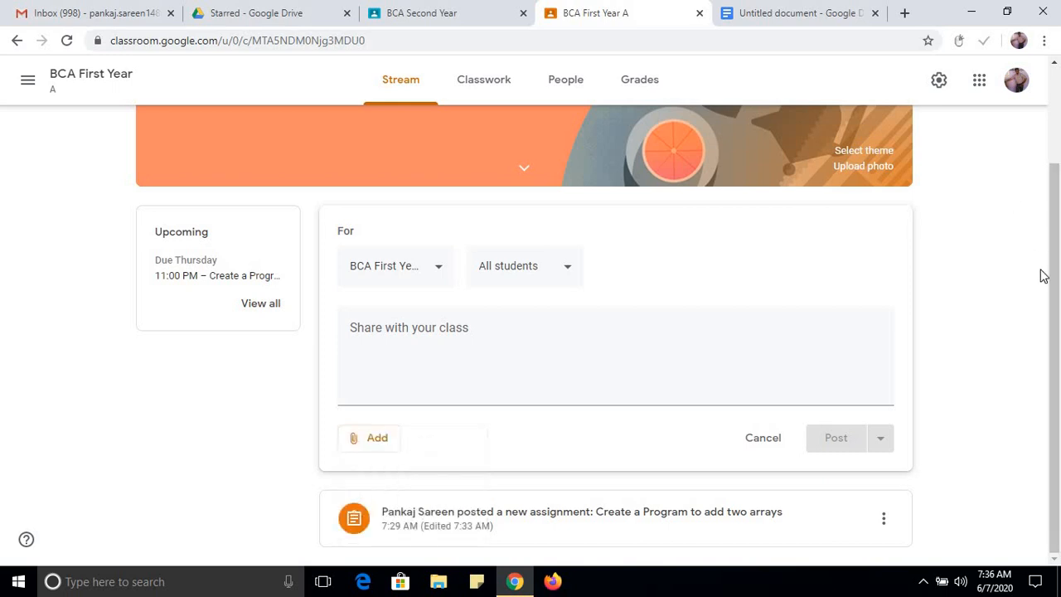
Set the BCA First Year class theme to the blue English & History image with the open book, quill and glasses.
scroll(1055, 278, up, 2)
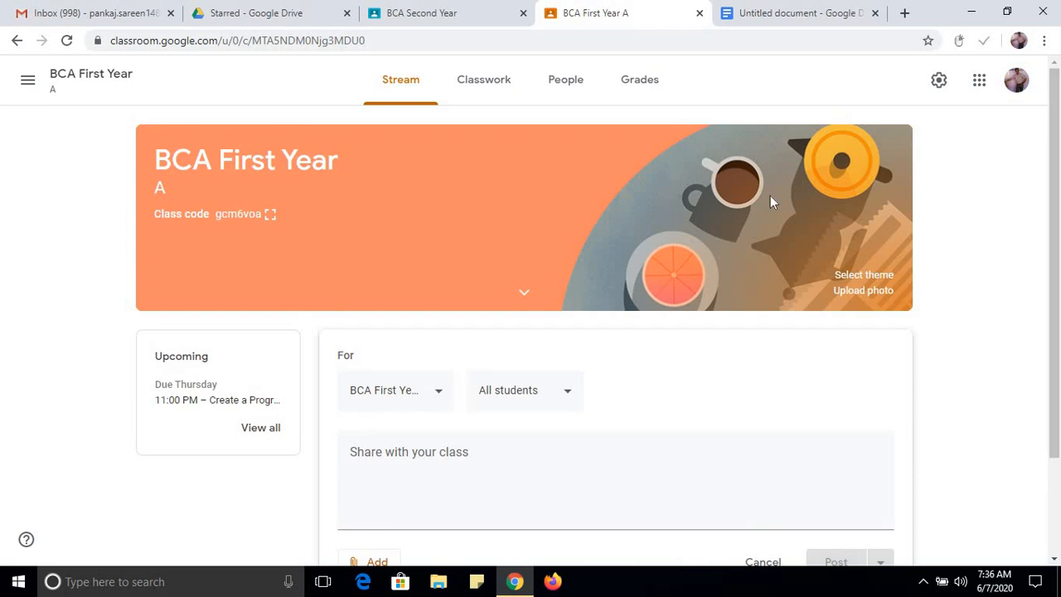
click(867, 277)
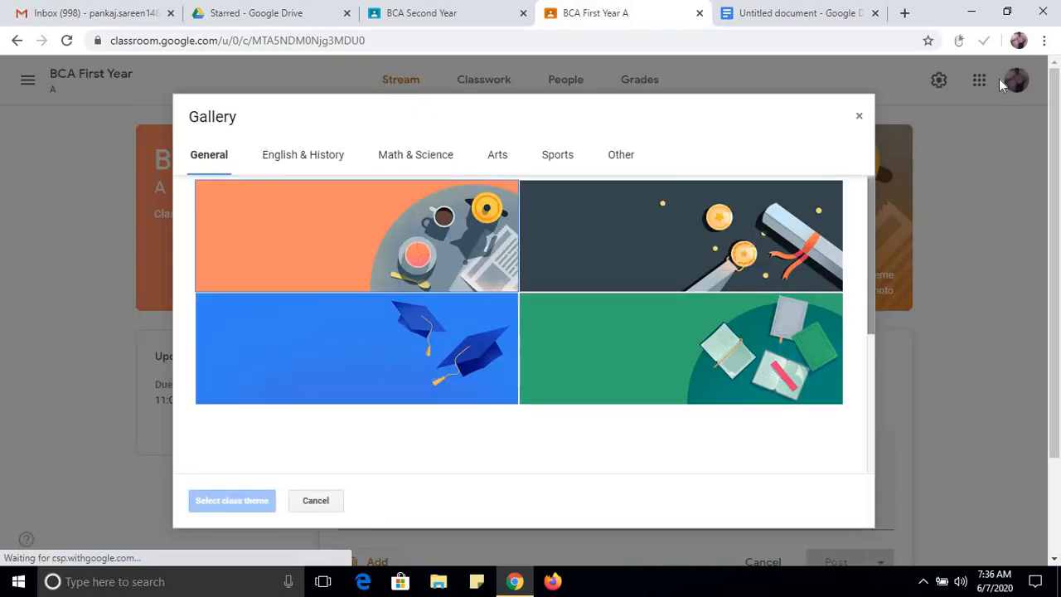
click(298, 155)
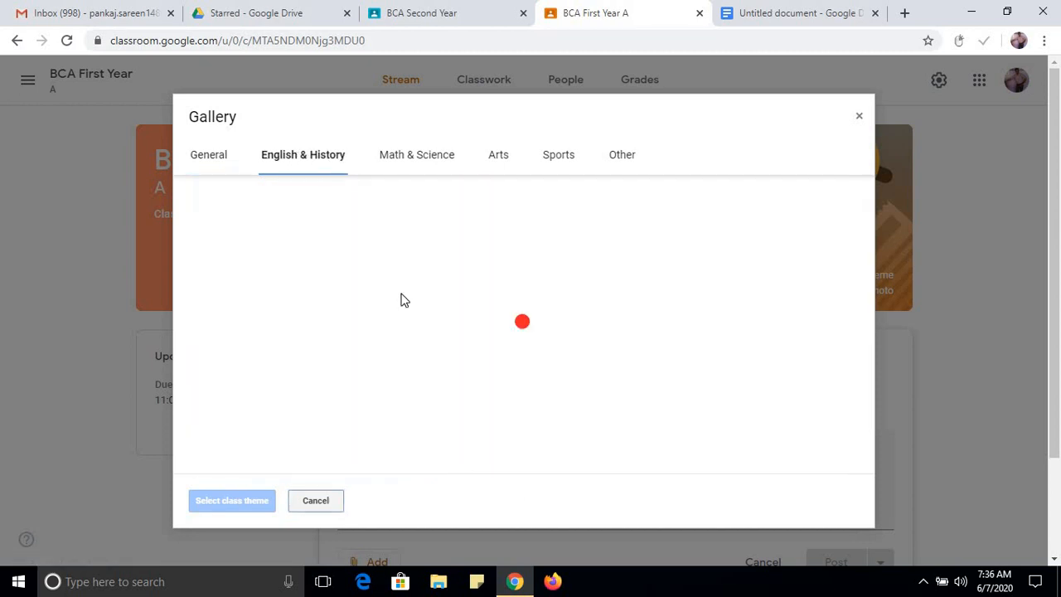
click(360, 260)
click(617, 276)
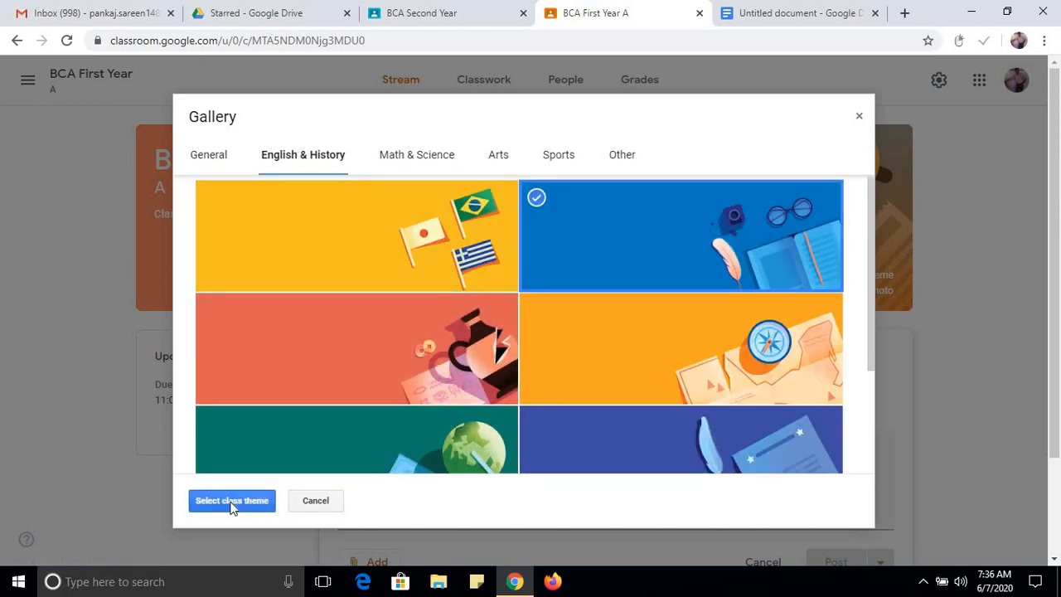
click(232, 501)
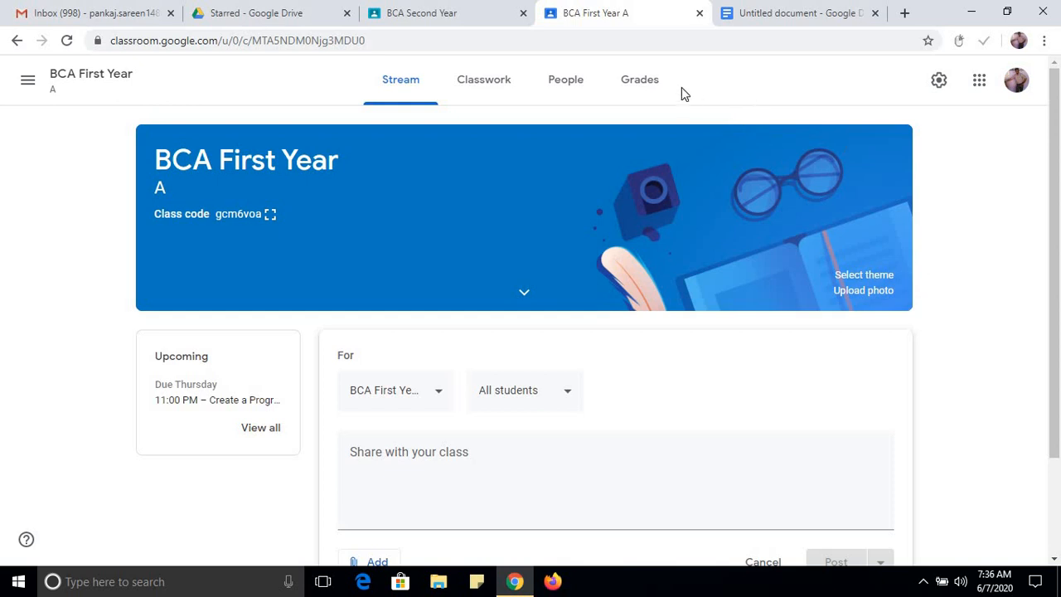
View the people of BCA First Year, highlight the class code, and open and cancel the student invitation.
click(593, 91)
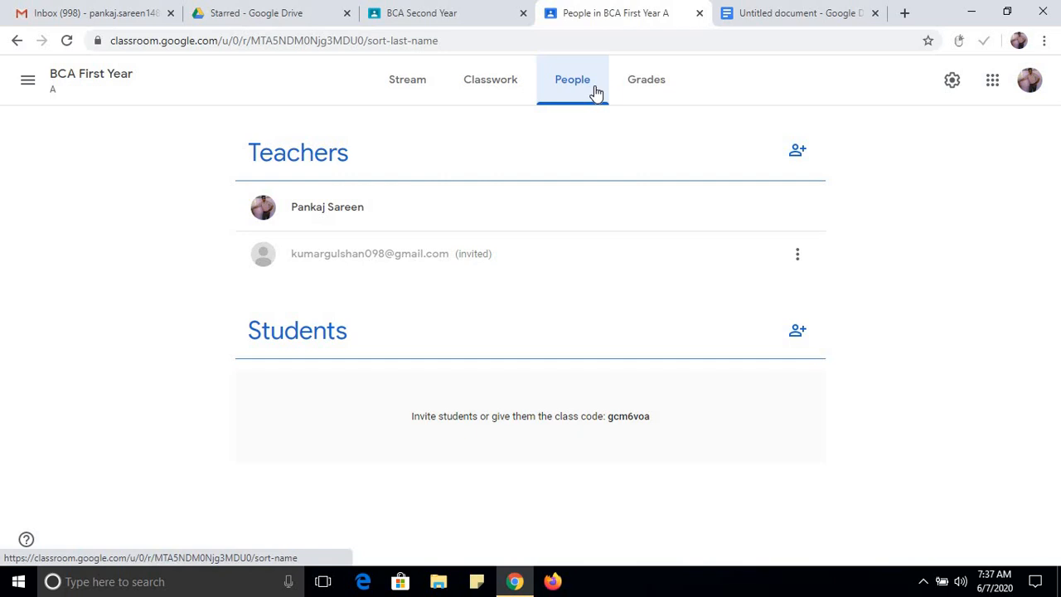
drag(608, 417, 649, 424)
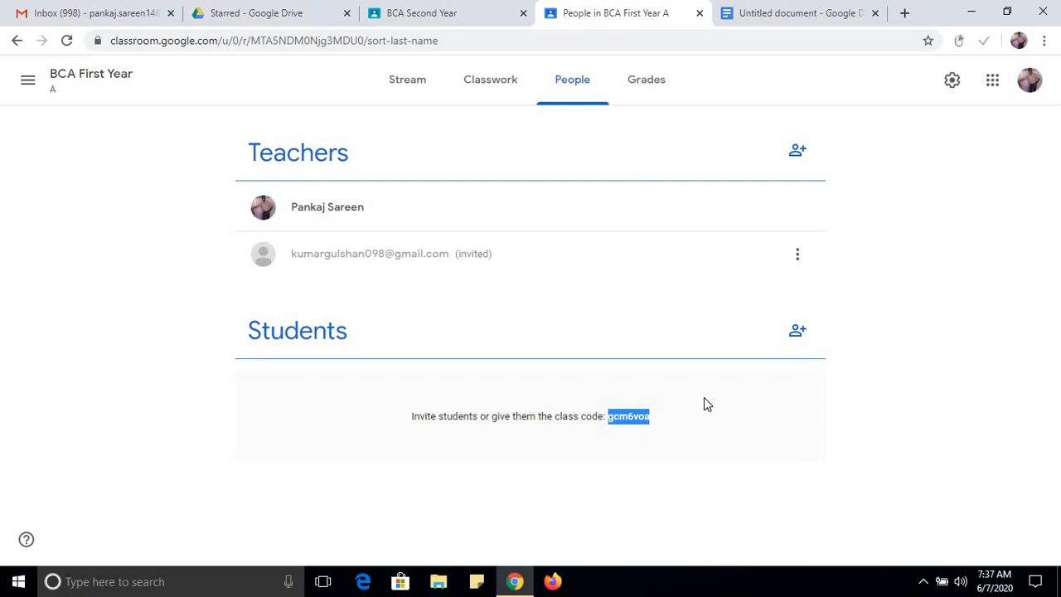
click(796, 331)
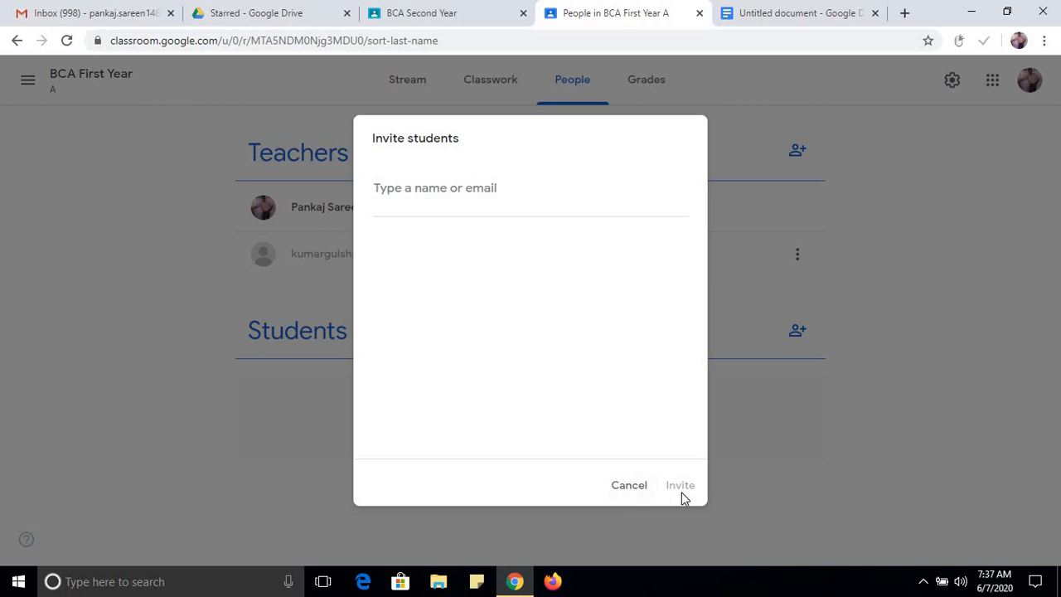
click(632, 490)
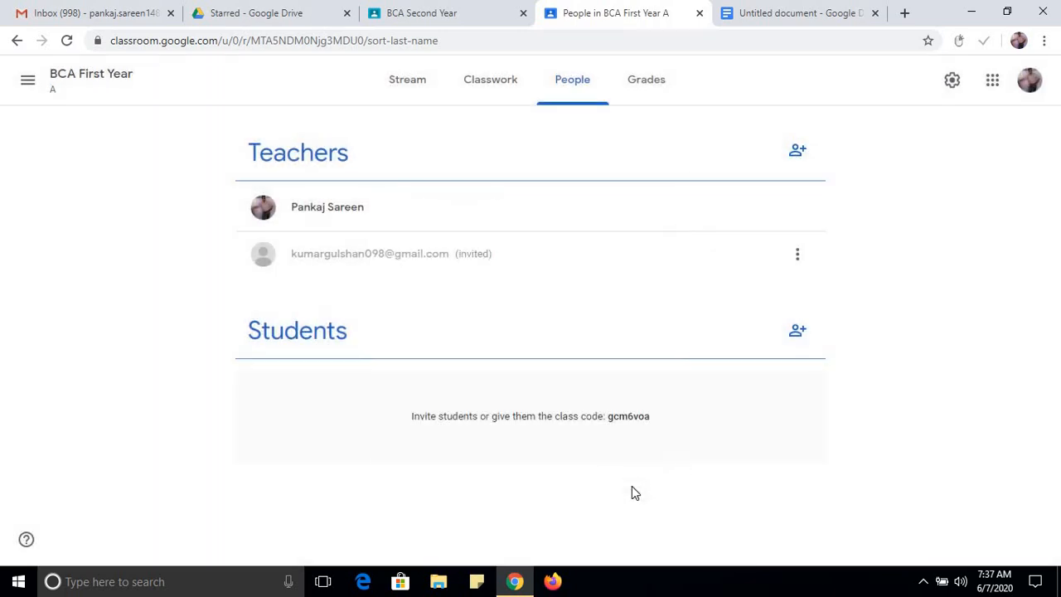
View the BCA First Year classwork and review the student submissions for Assignment 1 in BCA Second Year.
click(499, 86)
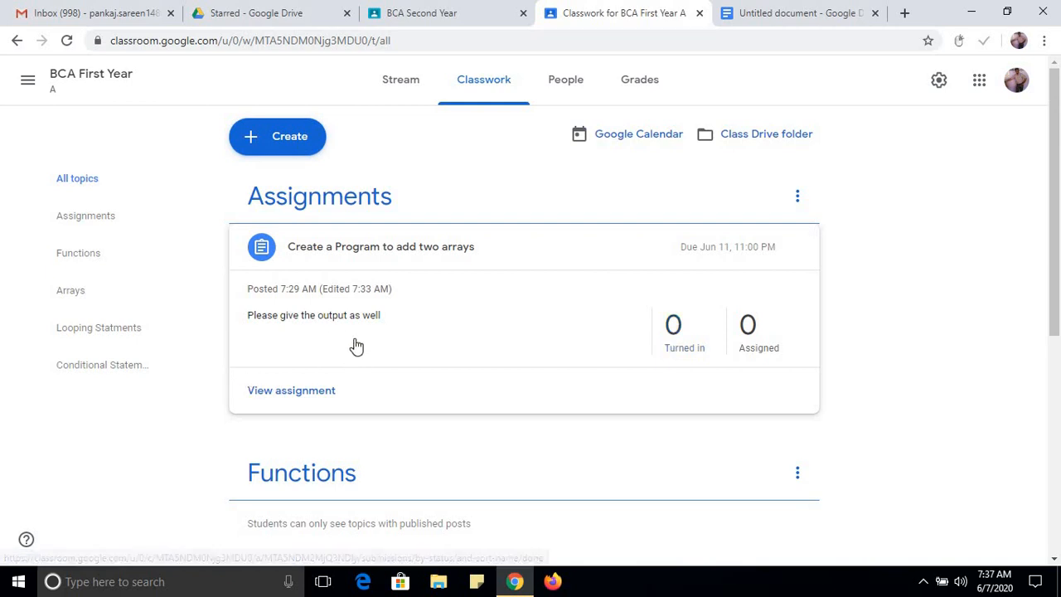
click(468, 8)
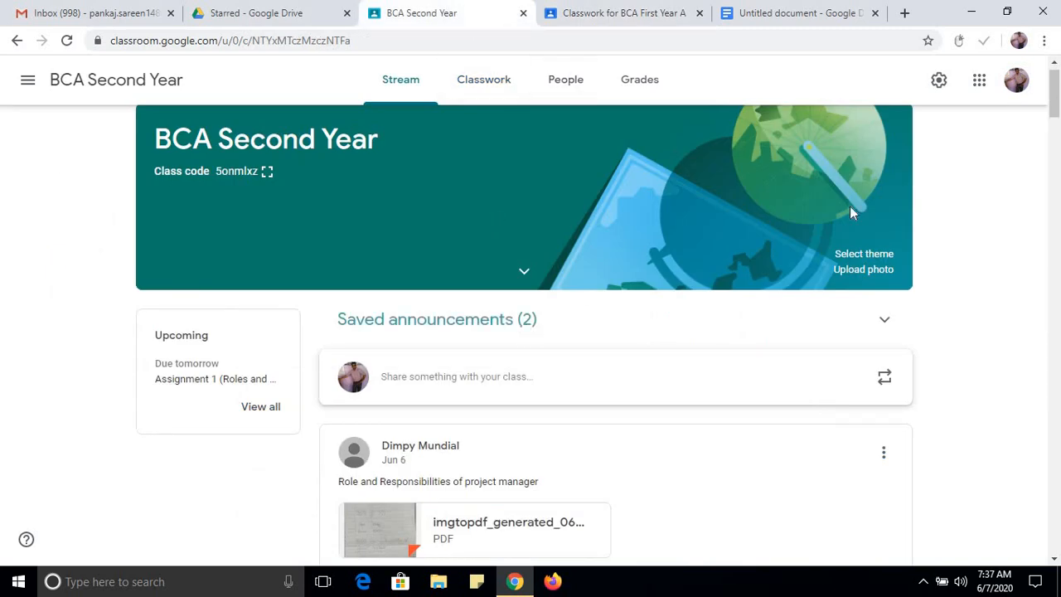
click(483, 83)
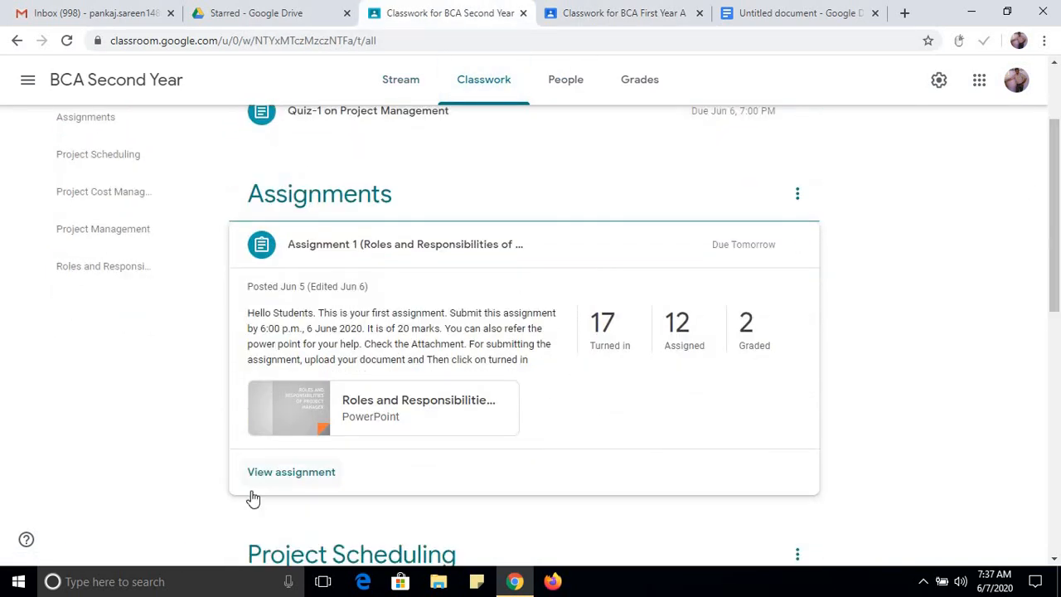
click(305, 474)
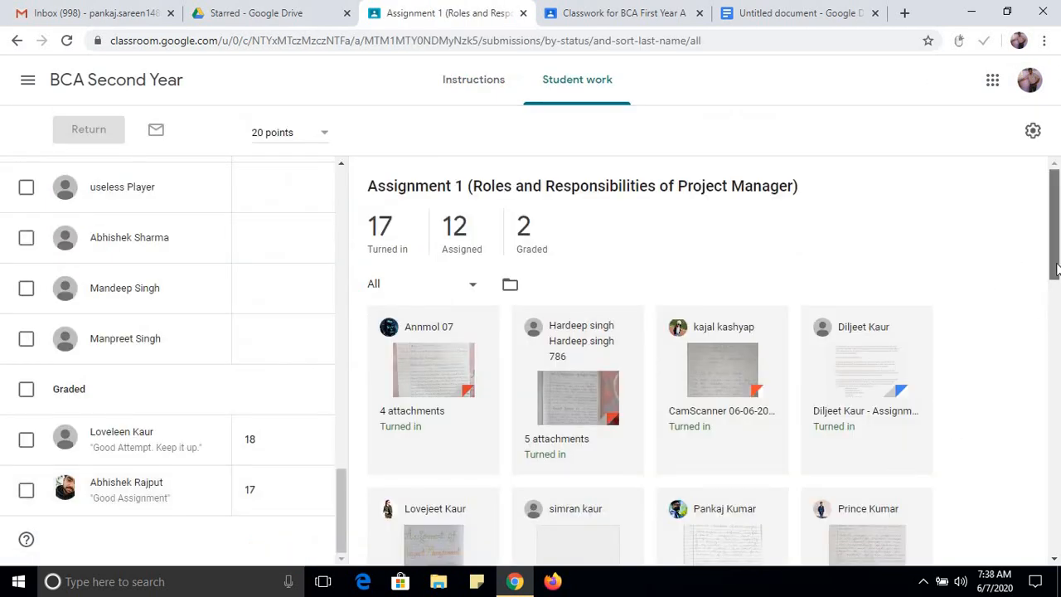
scroll(1056, 265, down, 1)
scroll(1059, 270, up, 1)
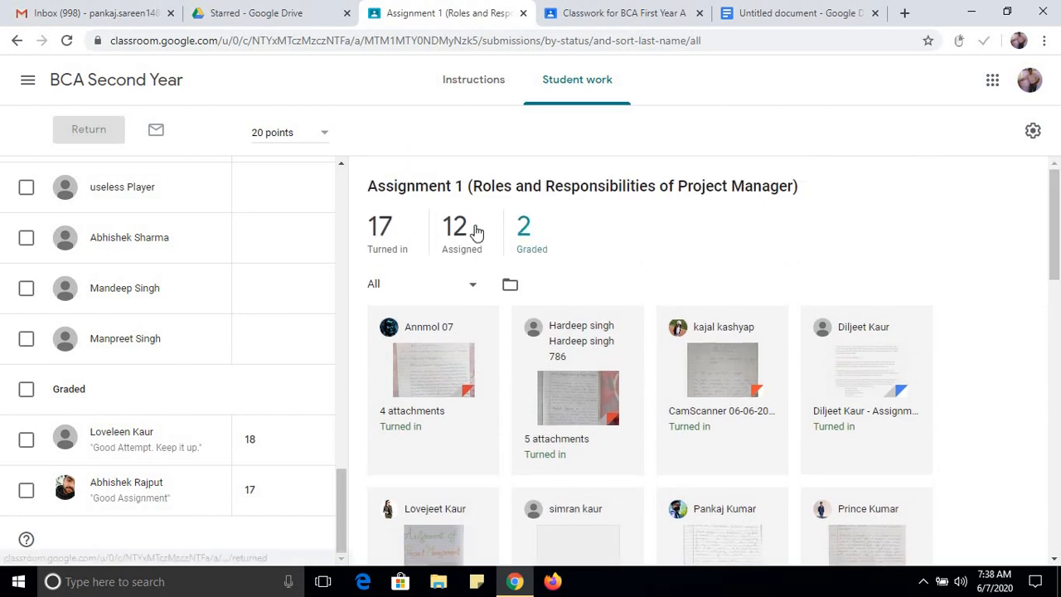
Review the BCA Second Year gradebook and stream, and return to the BCA First Year classwork.
click(634, 20)
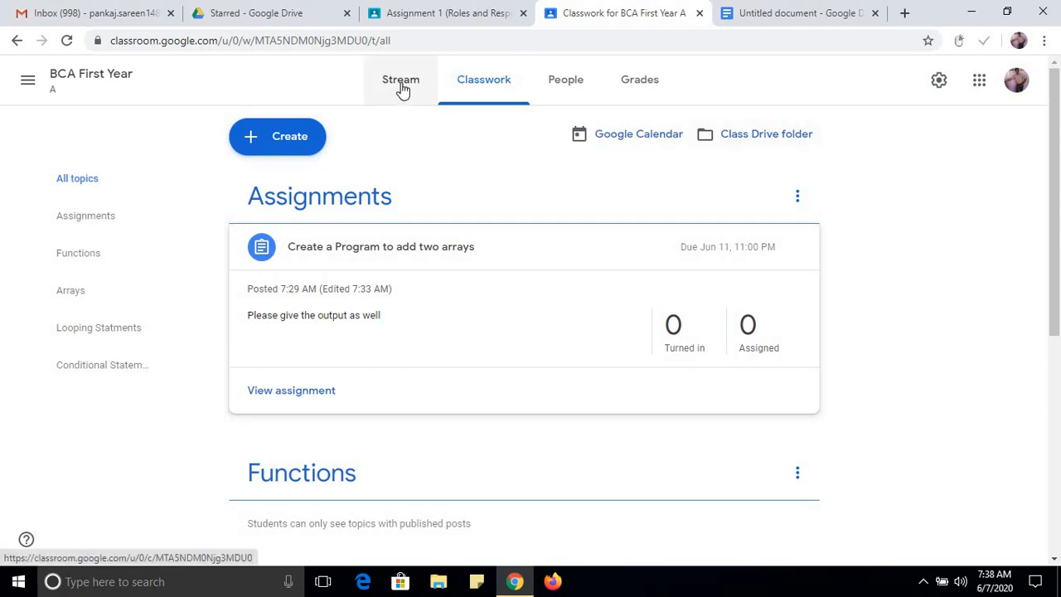
click(415, 12)
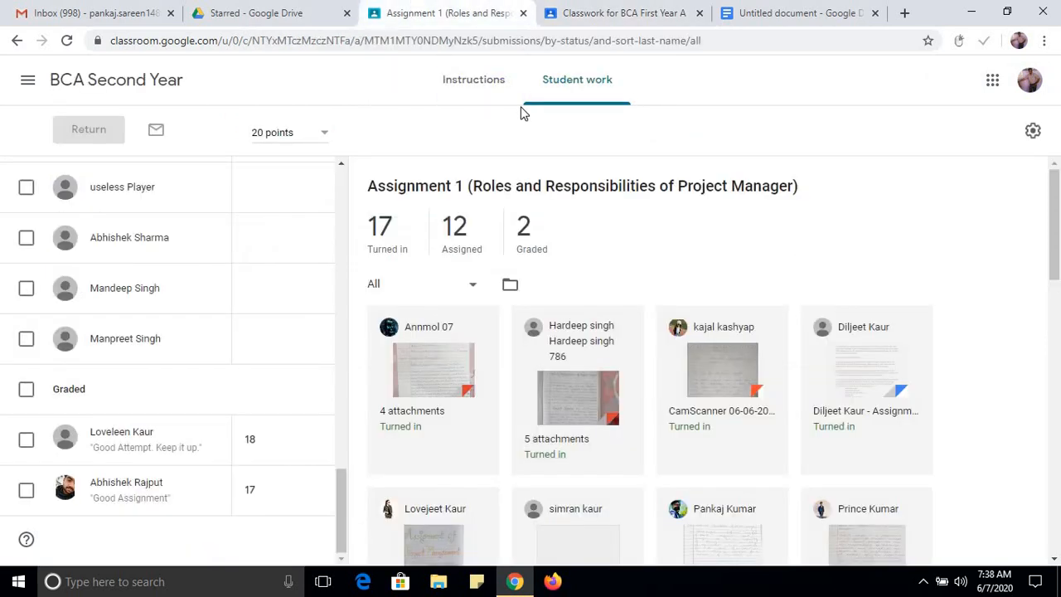
click(130, 91)
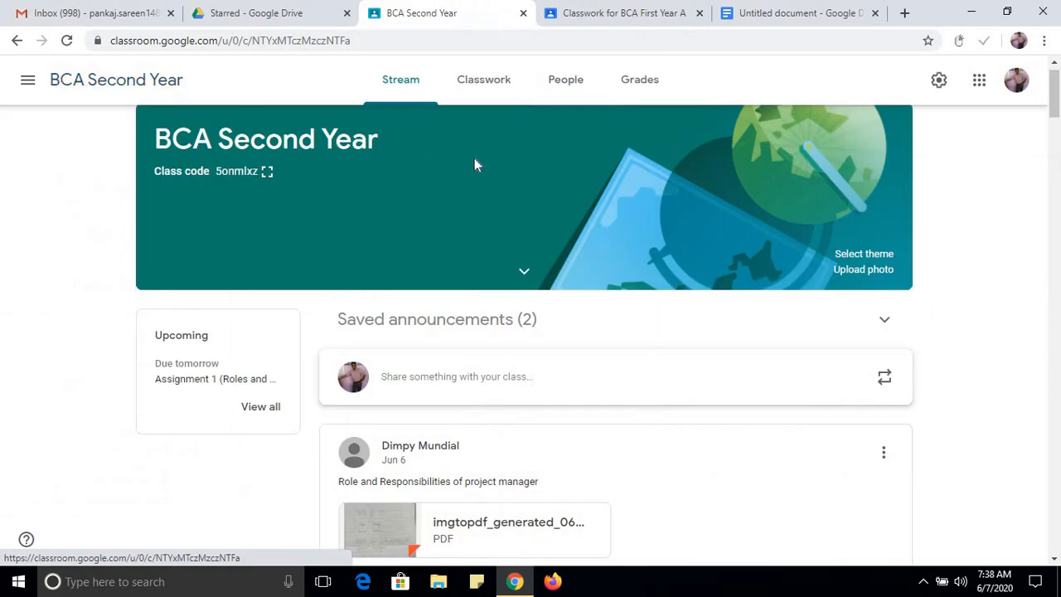
click(641, 83)
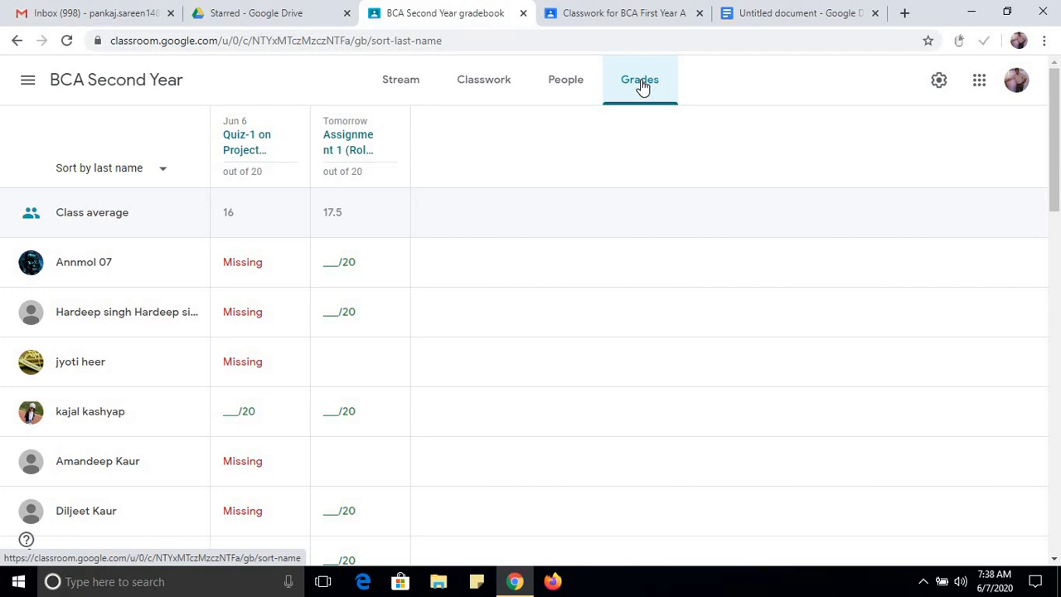
click(409, 90)
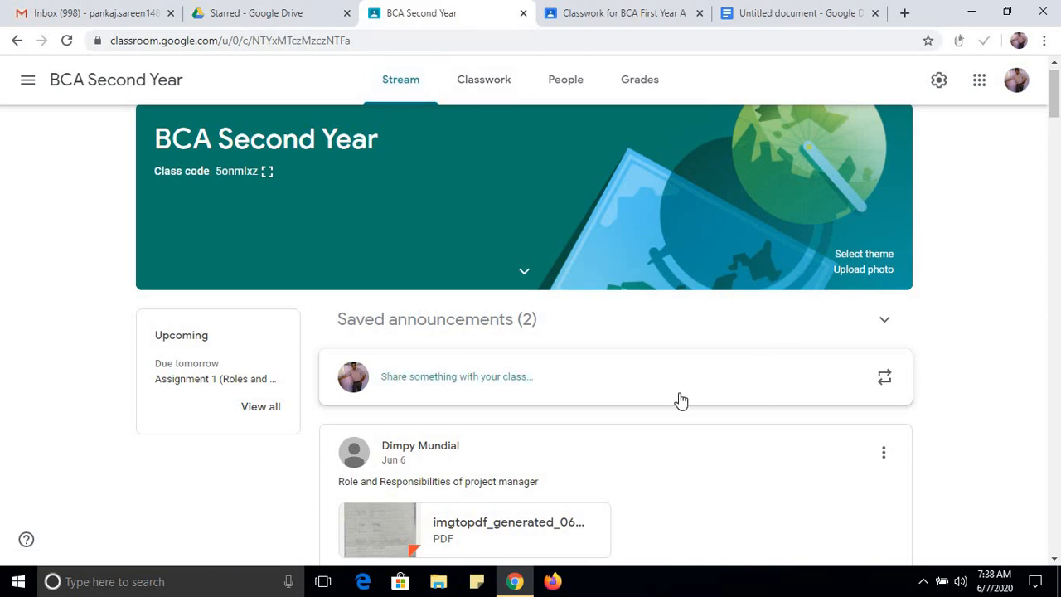
scroll(938, 141, down, 2)
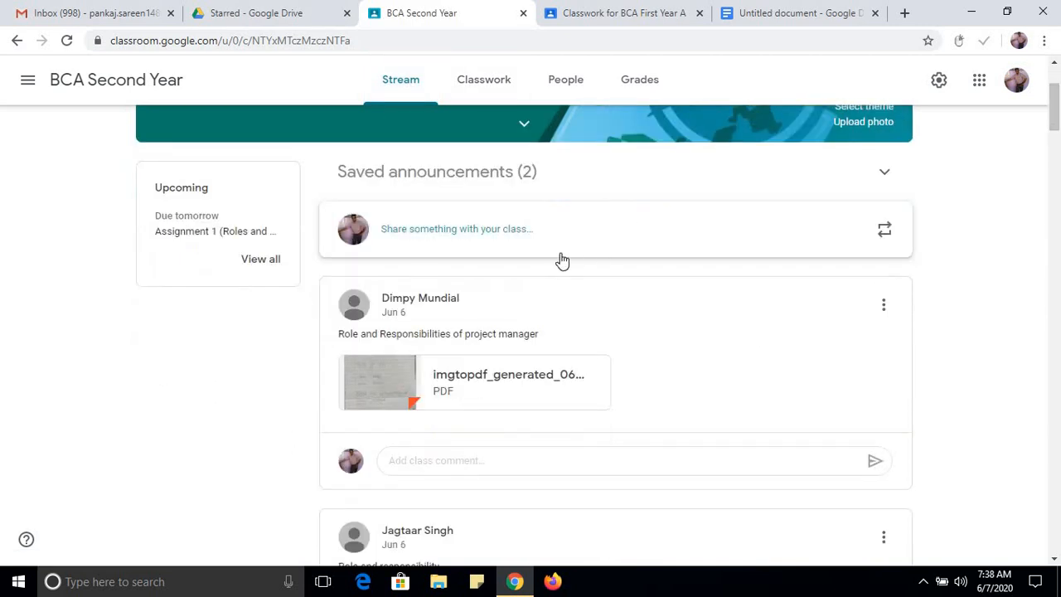
click(621, 24)
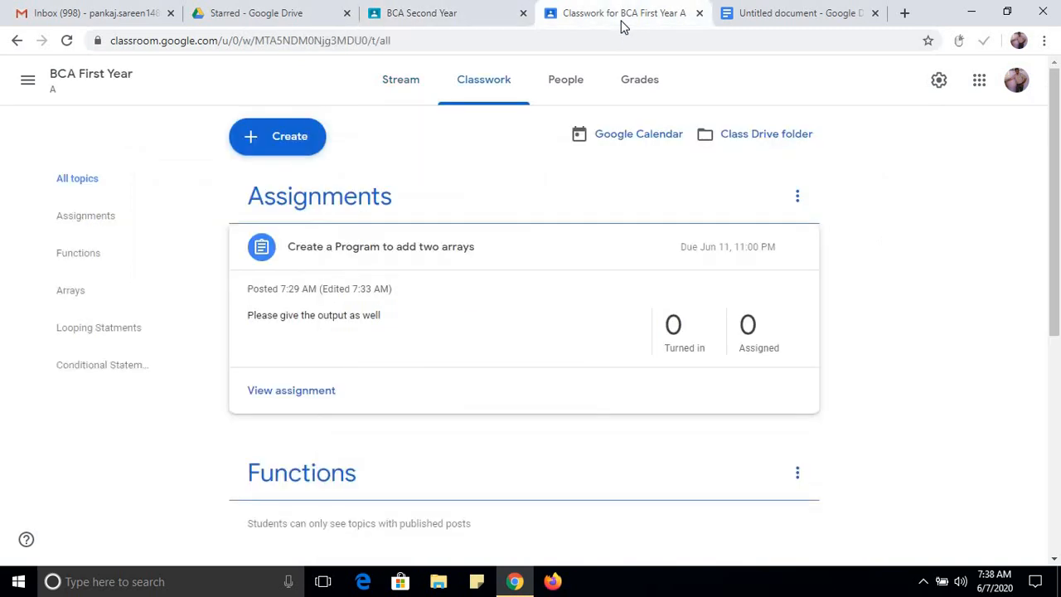